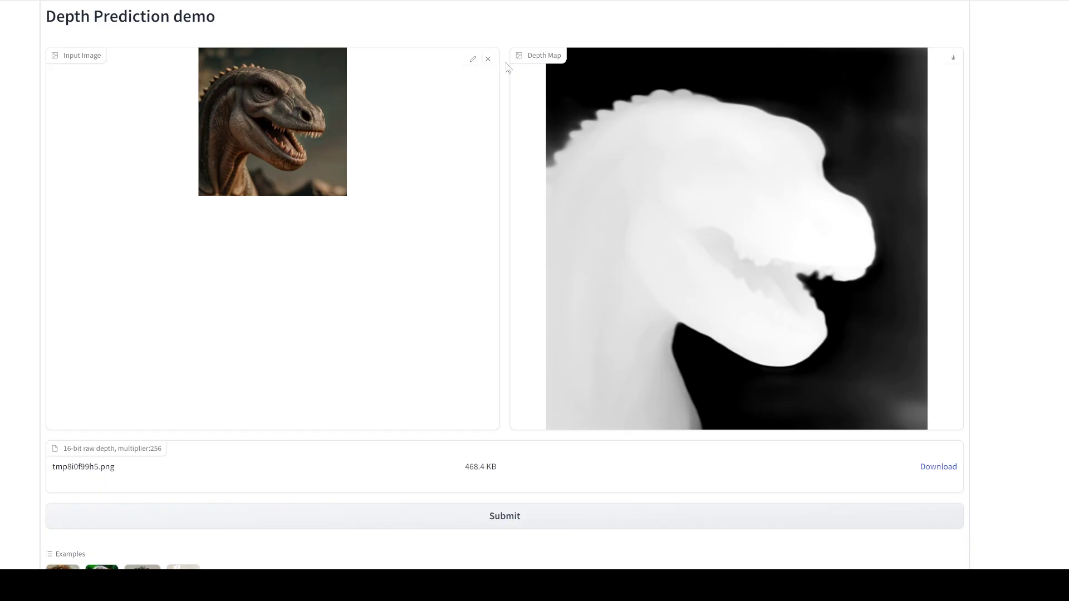
# Step: Replace the current input image with the dinosaur picture from disk and submit it to generate its depth map
pyautogui.click(489, 59)
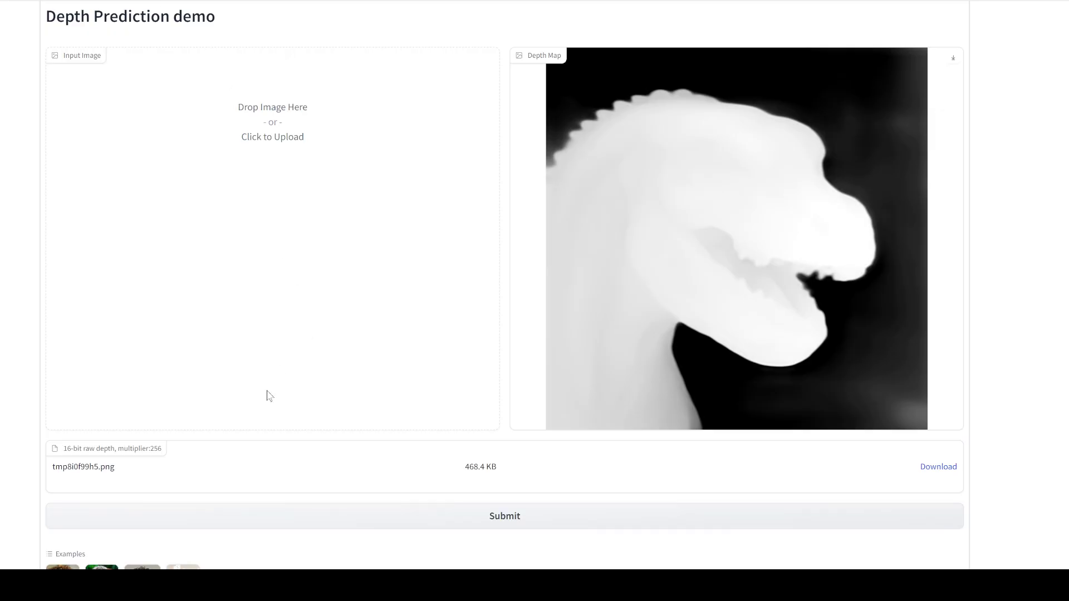
pyautogui.click(278, 183)
pyautogui.doubleClick(150, 50)
pyautogui.click(480, 510)
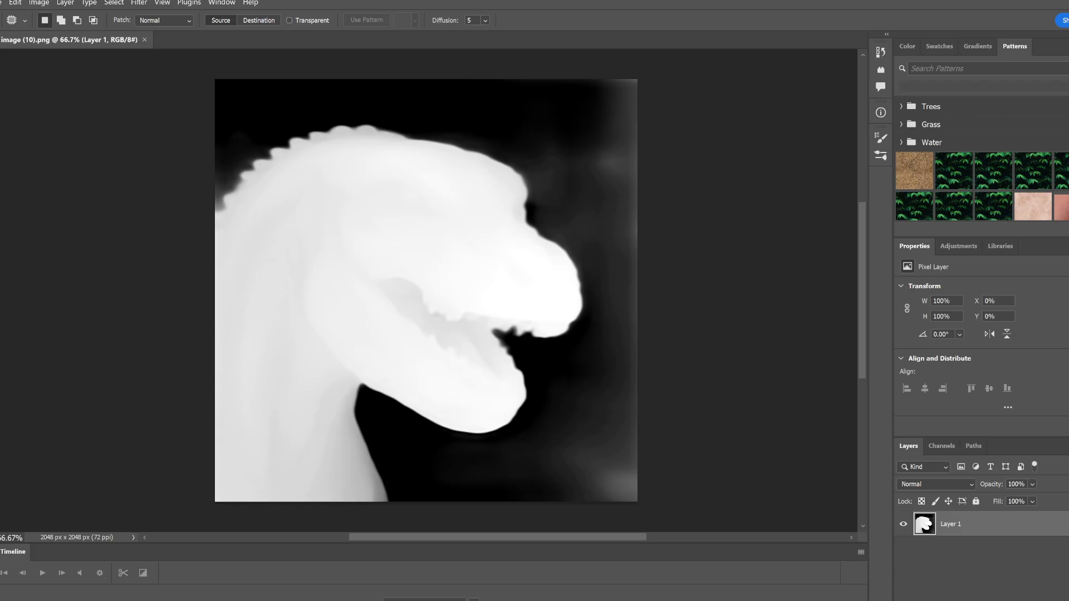
# Step: In Photoshop, darken the depth map's mid-tones and background with a Curves adjustment and merge it into Layer 1
pyautogui.click(833, 341)
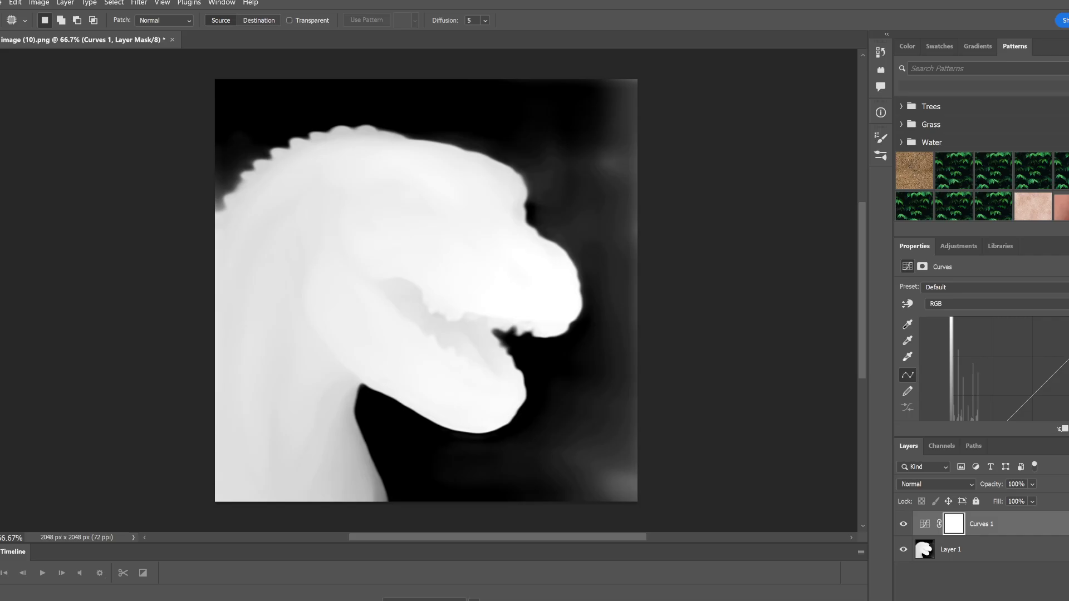
pyautogui.moveTo(1068, 360); pyautogui.dragTo(1068, 369)
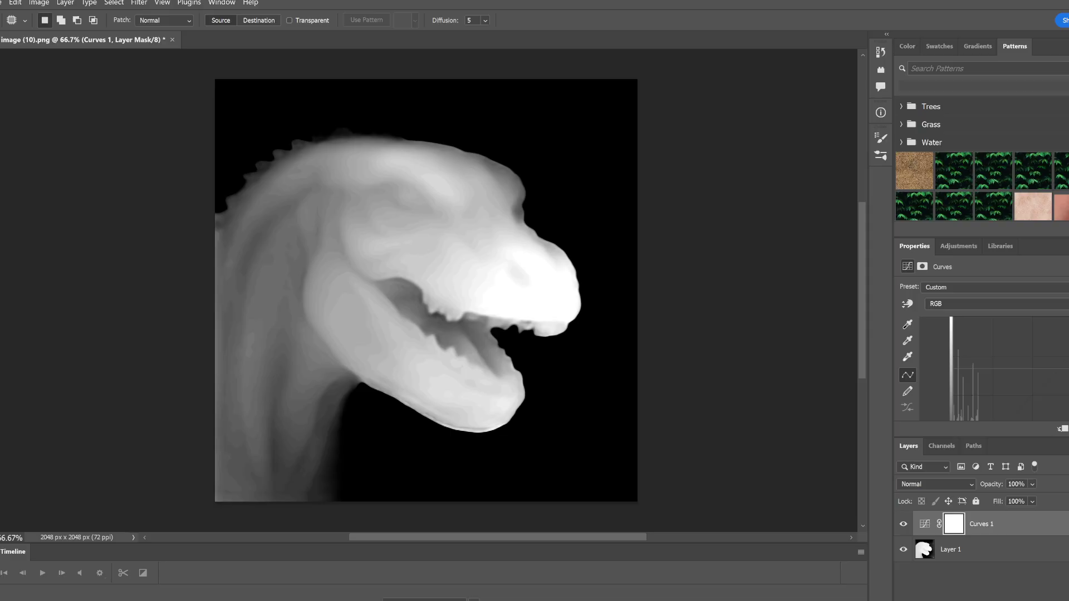
pyautogui.moveTo(1067, 368); pyautogui.dragTo(1067, 368)
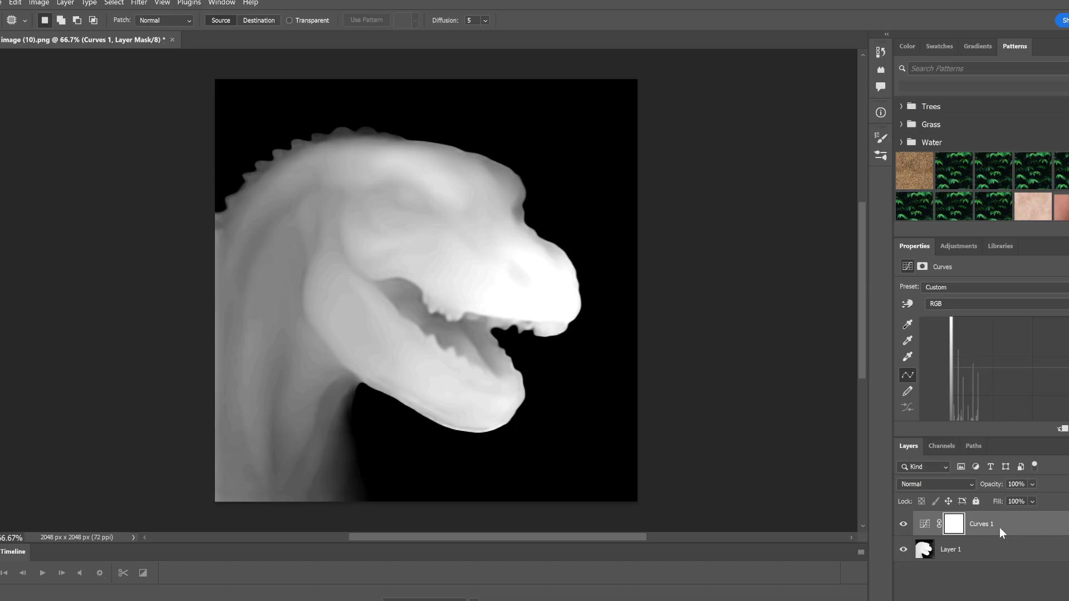
pyautogui.hotkey('ctrl', 'e')
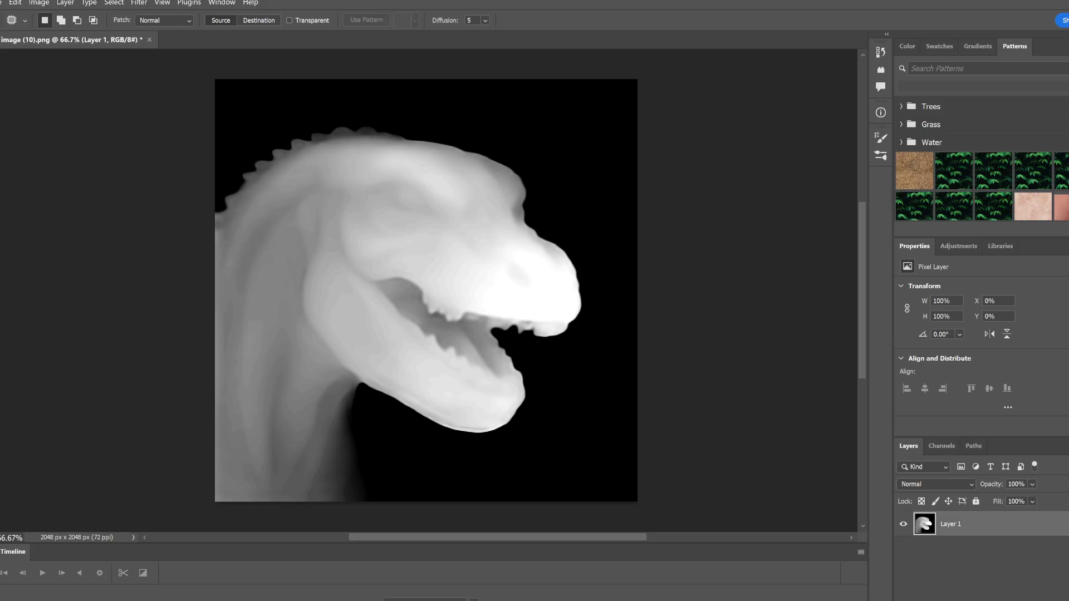
# Step: Place the Dinosaur photo as a layer above the depth map and make Layer 1 the active layer
pyautogui.moveTo(0, 371); pyautogui.dragTo(277, 371)
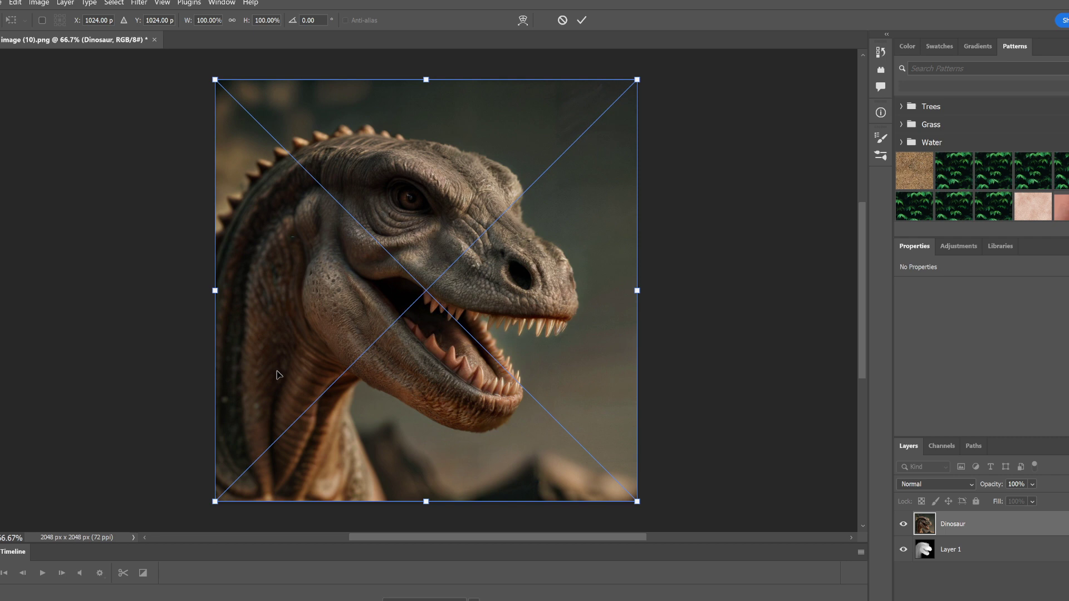
pyautogui.click(998, 550)
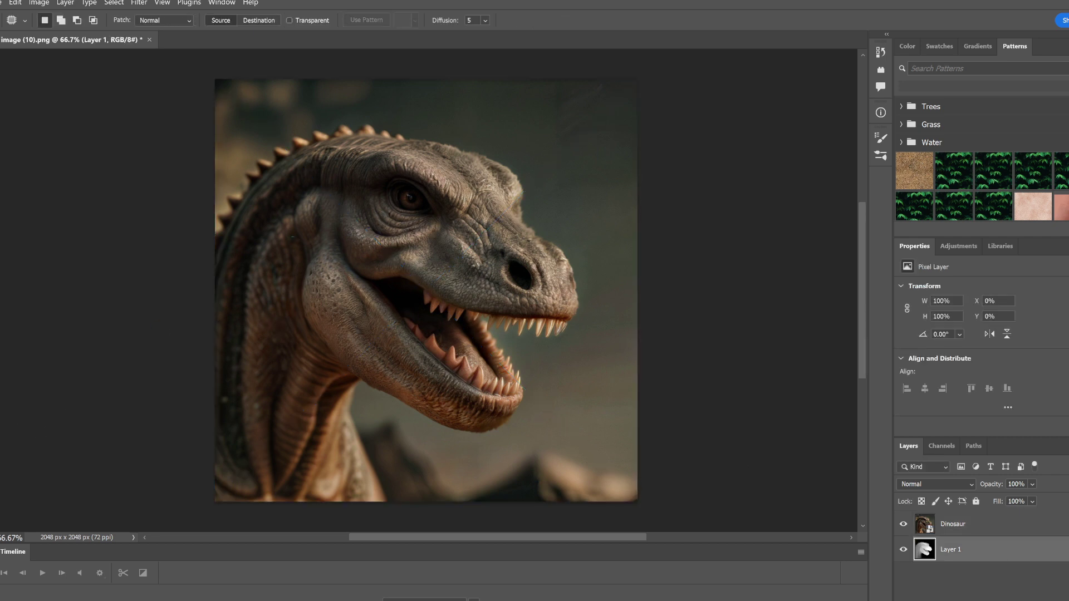
# Step: Paint lighter depth on Layer 1 around the dinosaur's brow and eye, comparing it with the photo by toggling the Dinosaur layer
pyautogui.press('i')
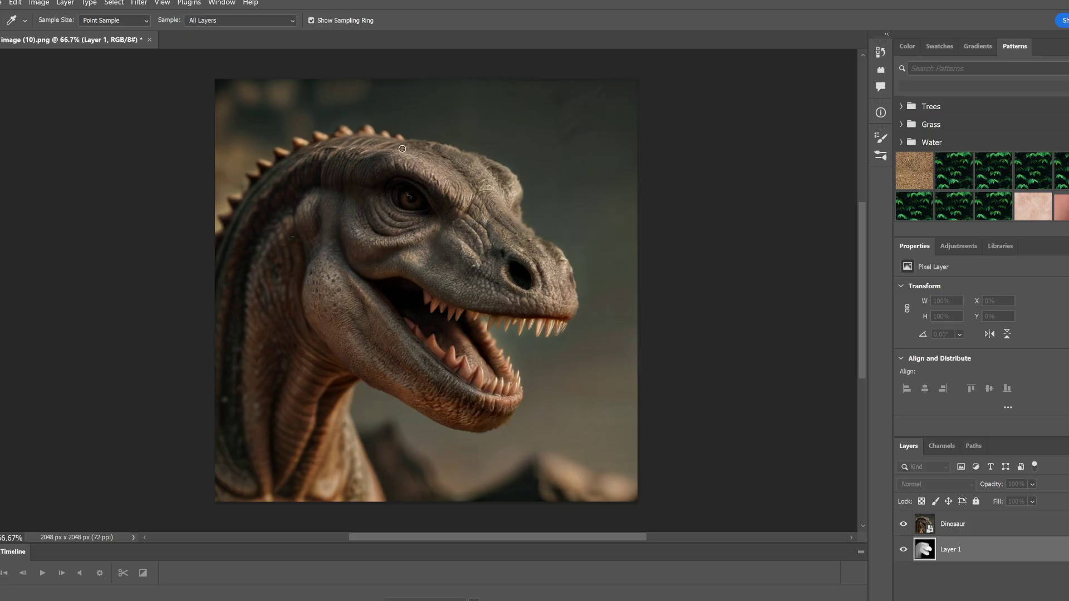
pyautogui.press('j')
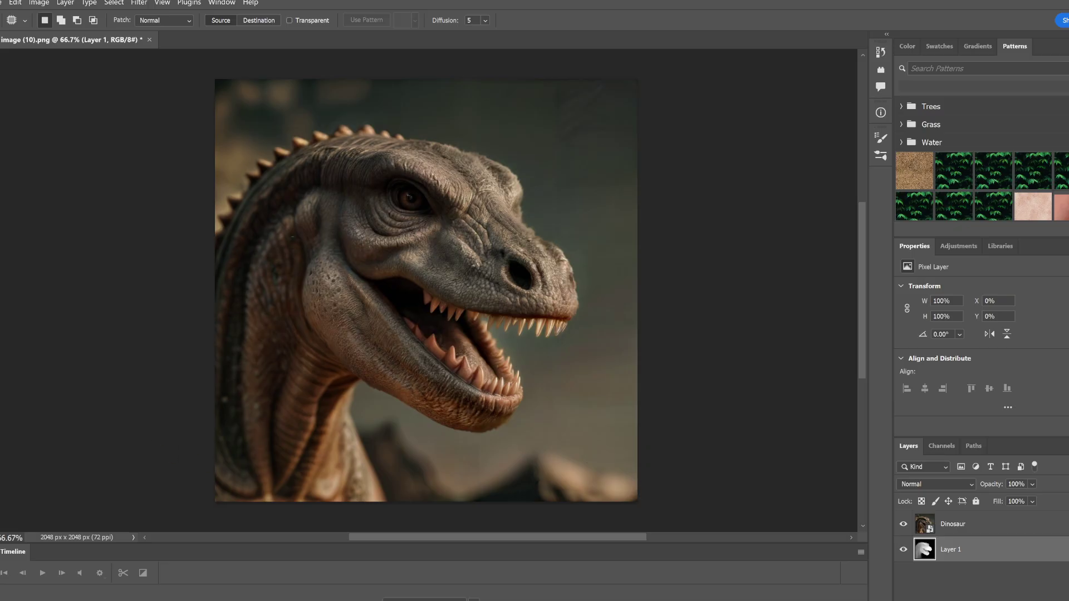
pyautogui.press('b')
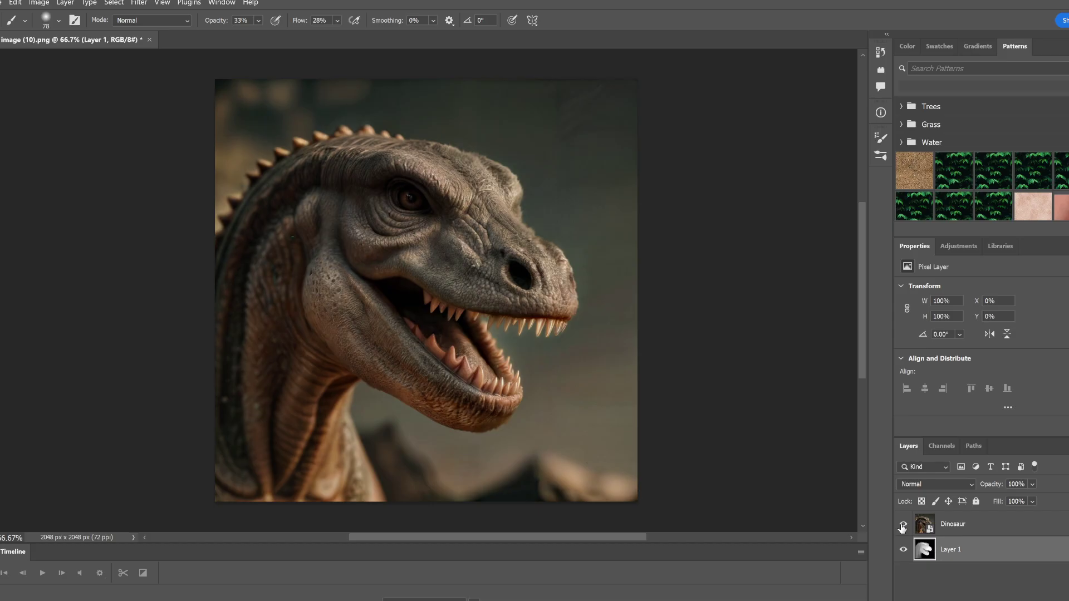
pyautogui.click(903, 525)
pyautogui.click(903, 525)
pyautogui.click(904, 526)
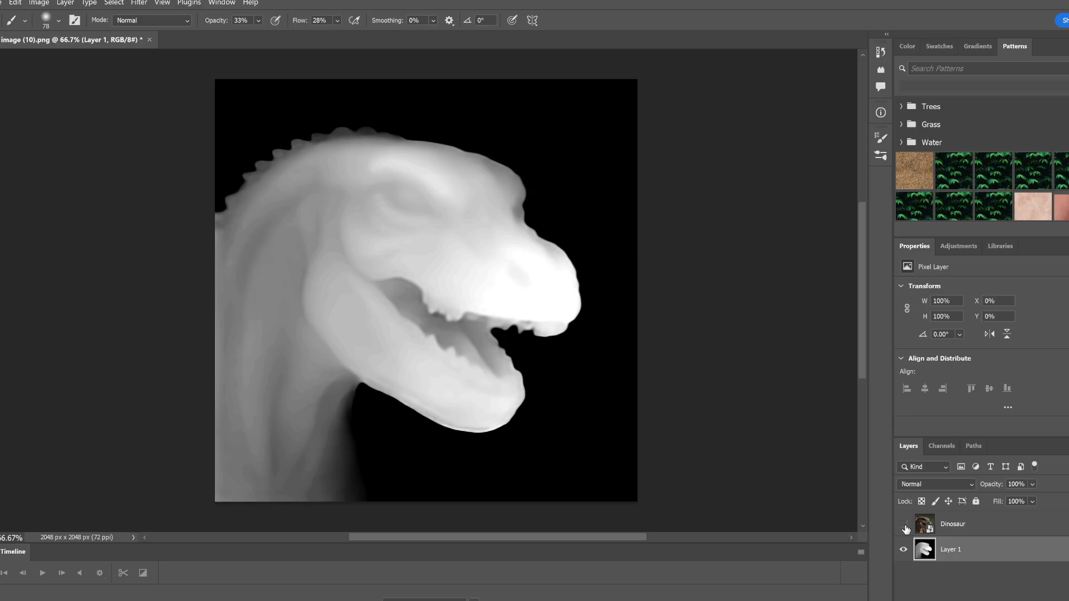
pyautogui.click(904, 525)
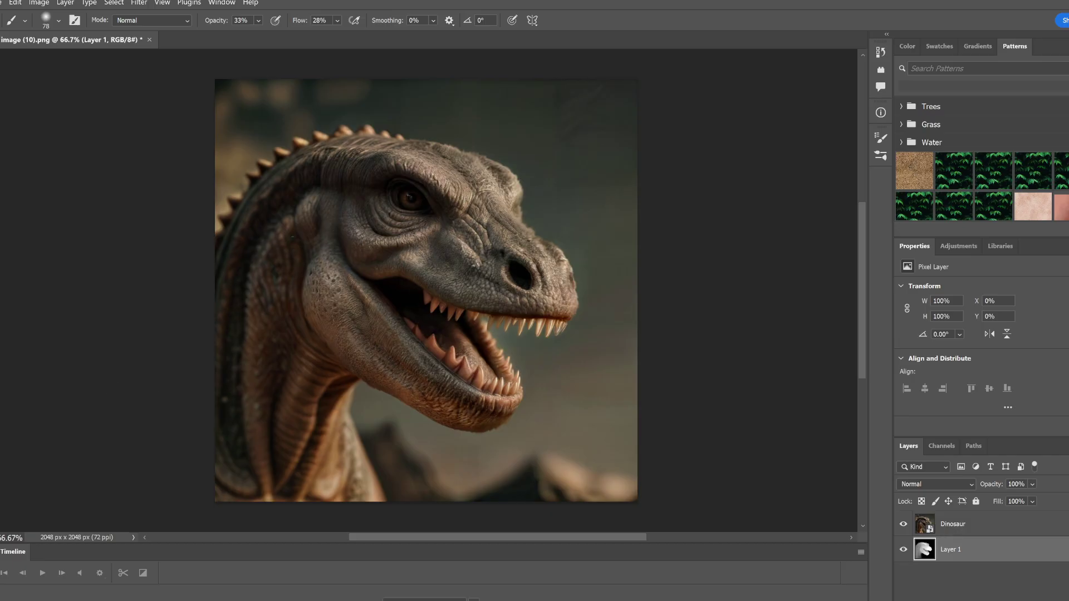
# Step: Paint the dinosaur's nostril darker on Layer 1 with the Brush tool, comparing it with the photo by toggling the Dinosaur layer
pyautogui.press('i')
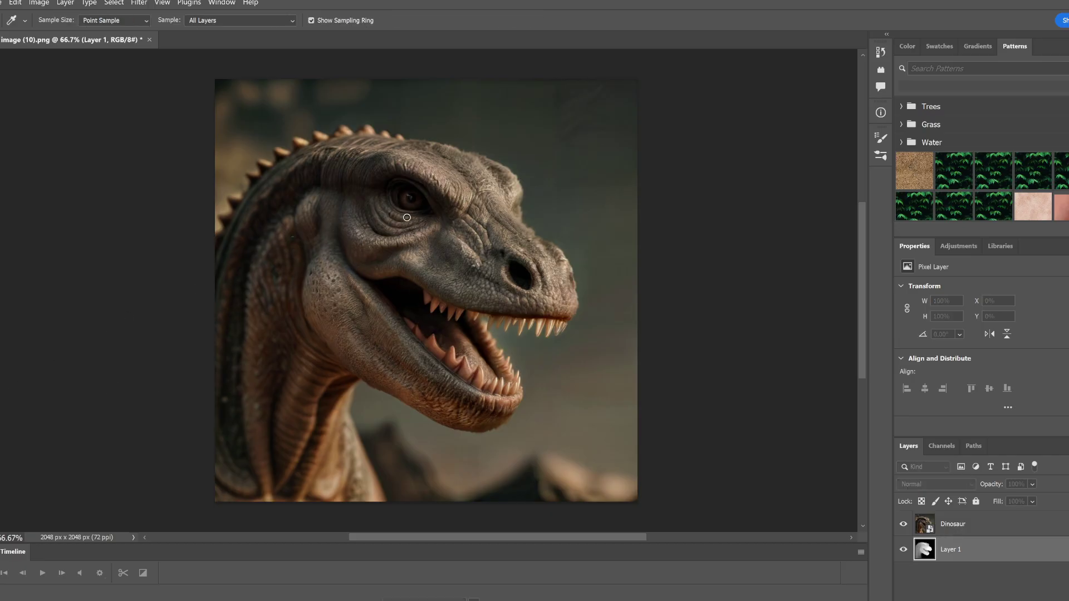
pyautogui.press('b')
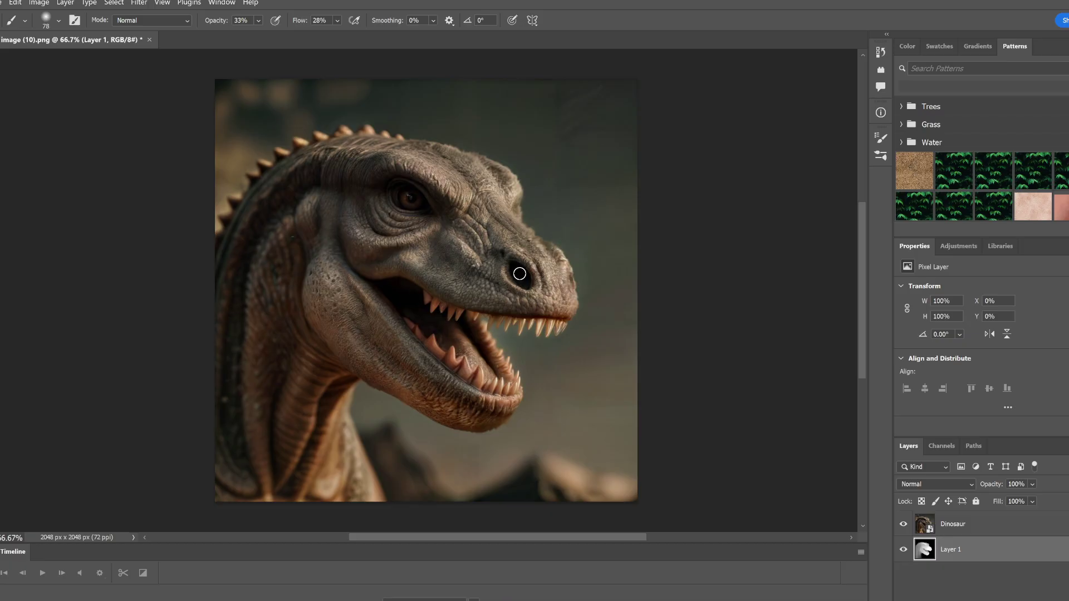
pyautogui.click(903, 525)
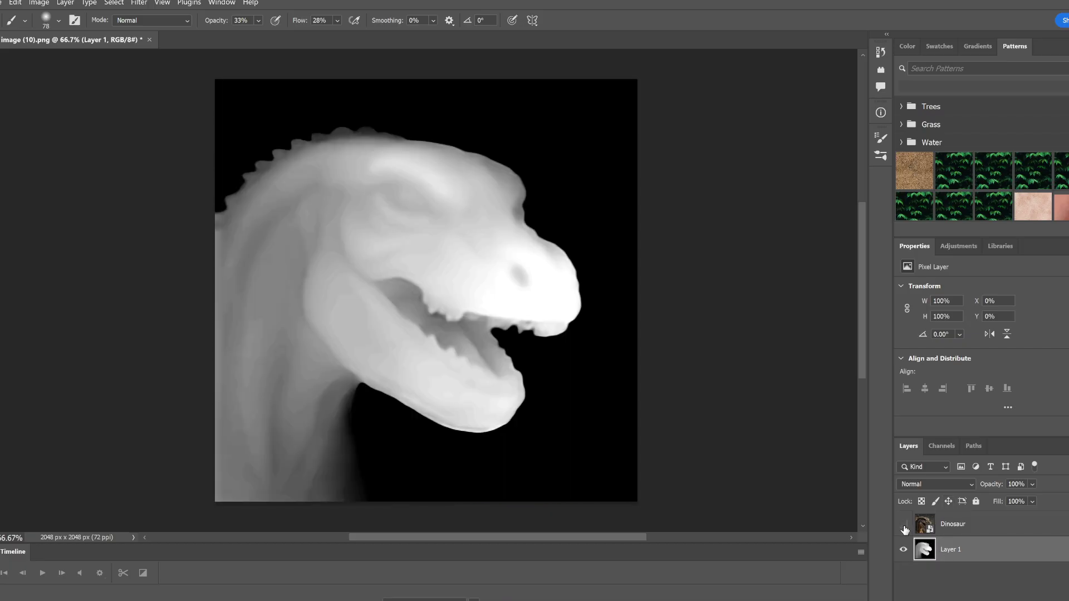
pyautogui.click(903, 524)
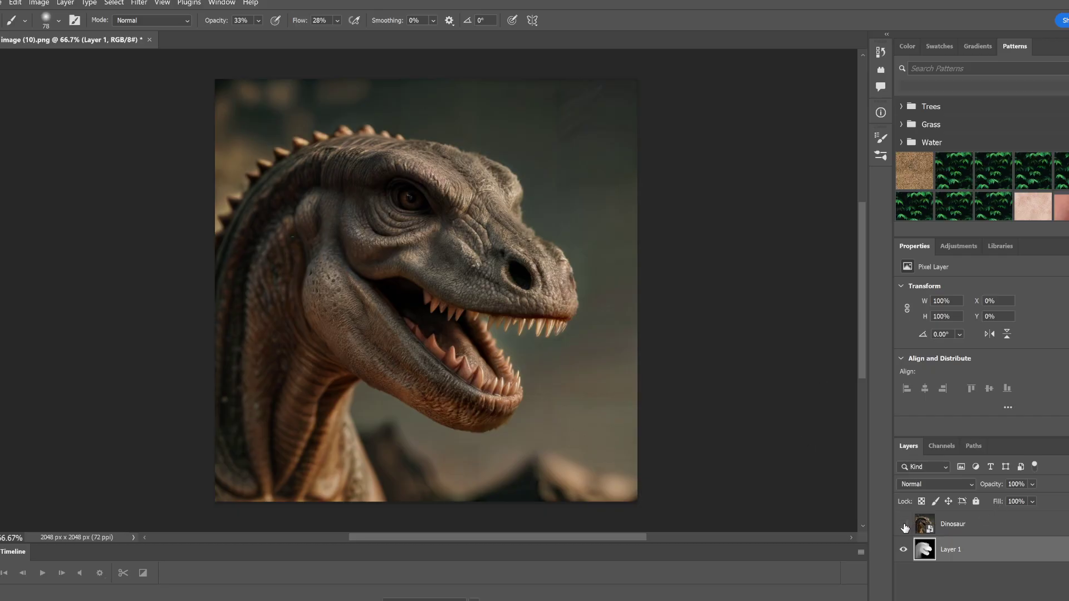
pyautogui.click(903, 524)
pyautogui.click(903, 525)
# Step: Touch up the depth map on Layer 1 with the Brush tool using the photo as guide, and hide the Dinosaur layer
pyautogui.press('i')
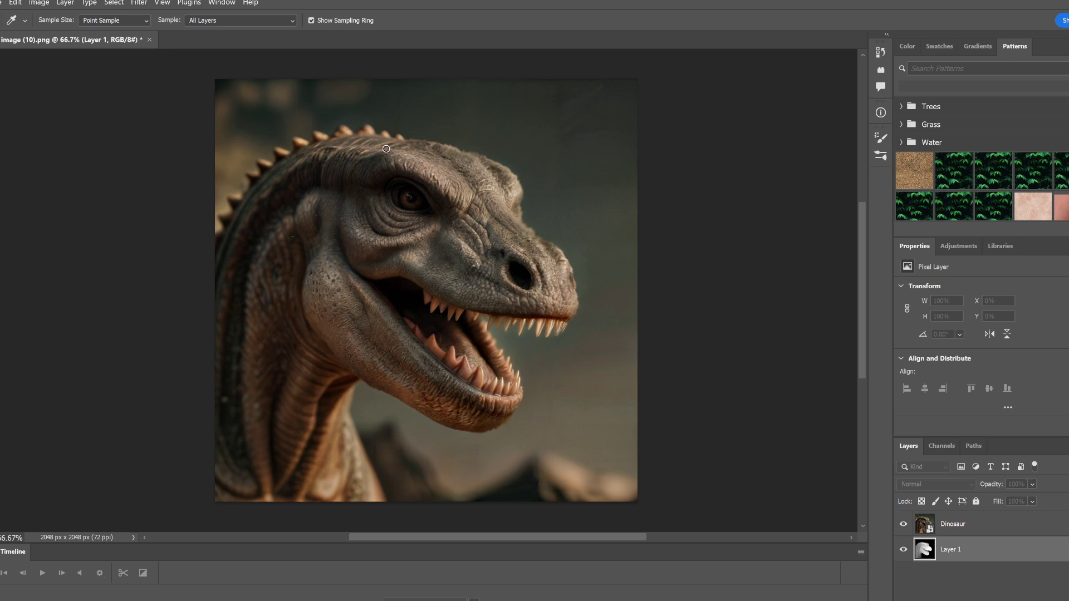
pyautogui.press('b')
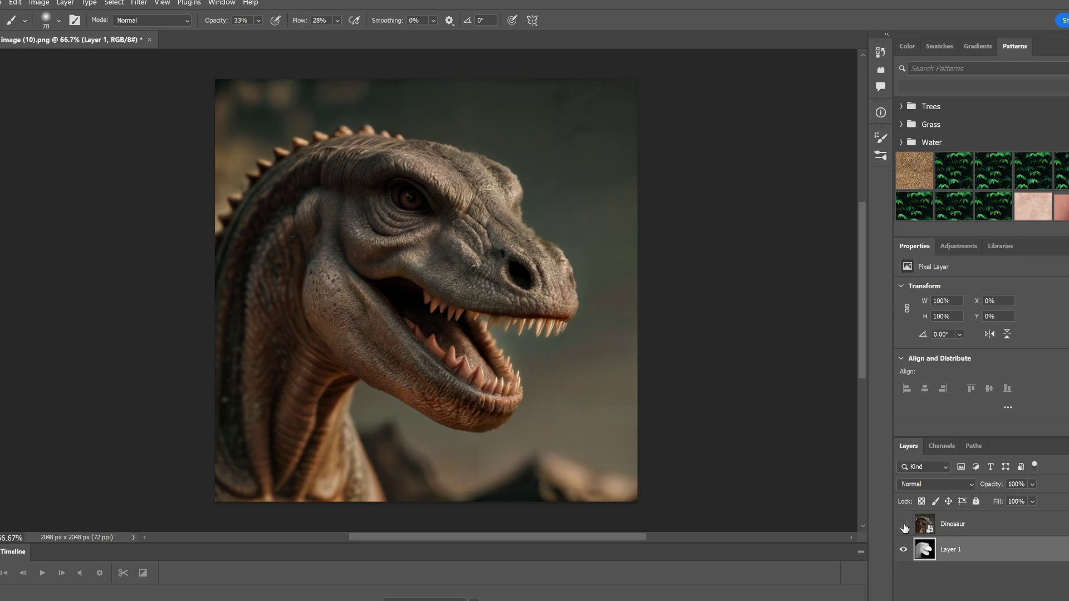
pyautogui.click(904, 524)
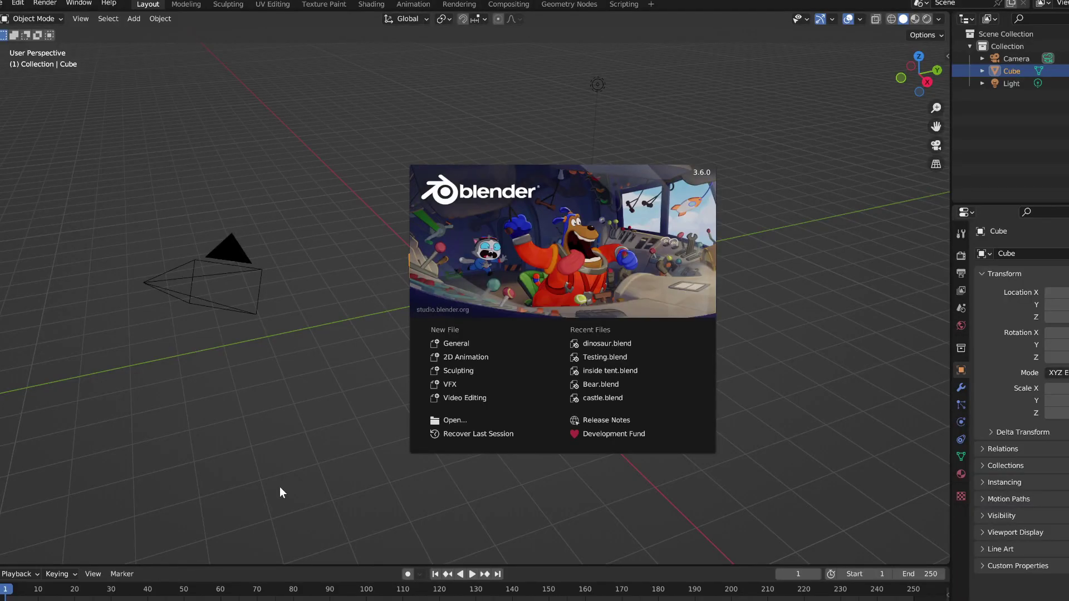
# Step: Switch to Blender, delete the default cube and import the Dinosaur image as a plane
pyautogui.click(215, 354)
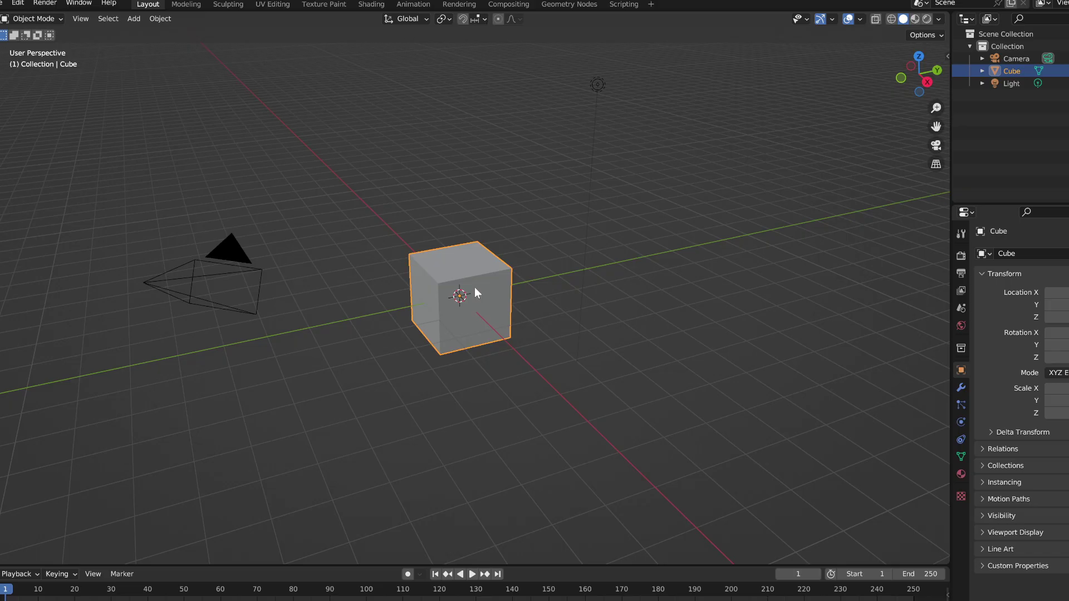
pyautogui.press('Delete')
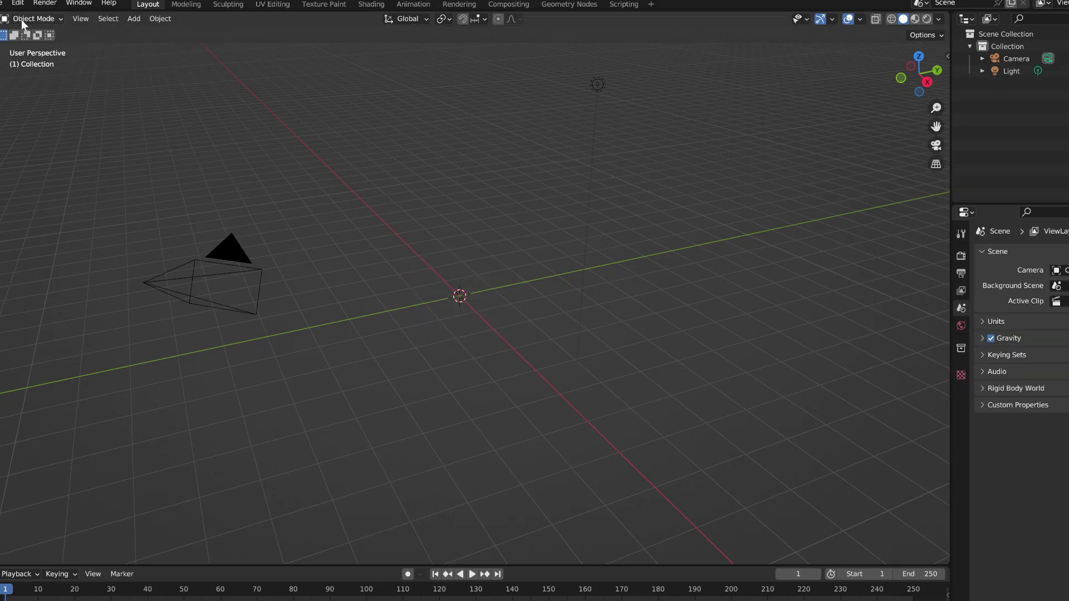
pyautogui.click(4, 4)
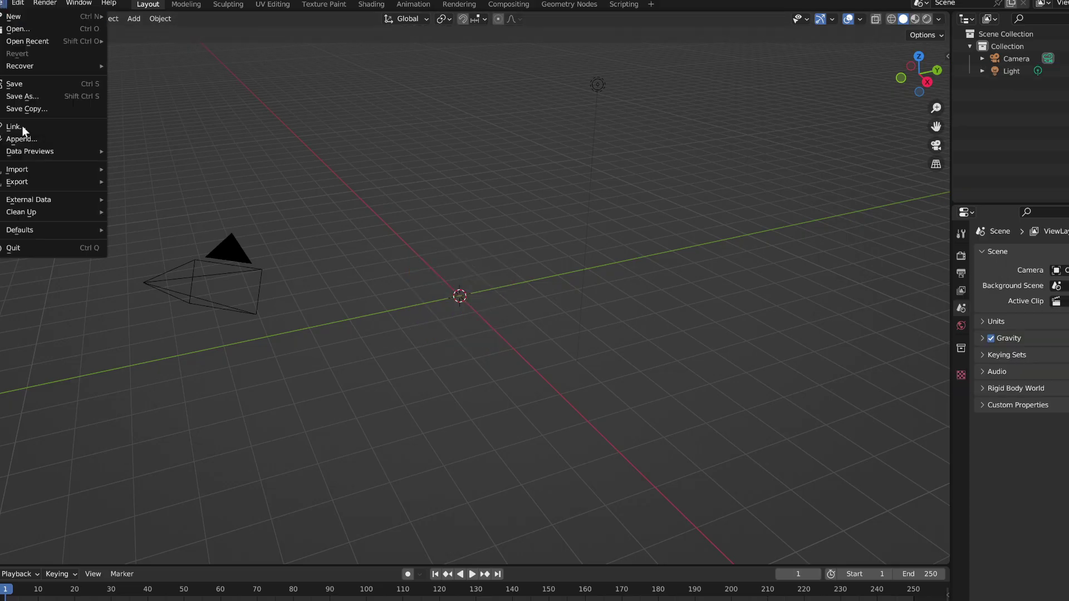
pyautogui.moveTo(83, 170)
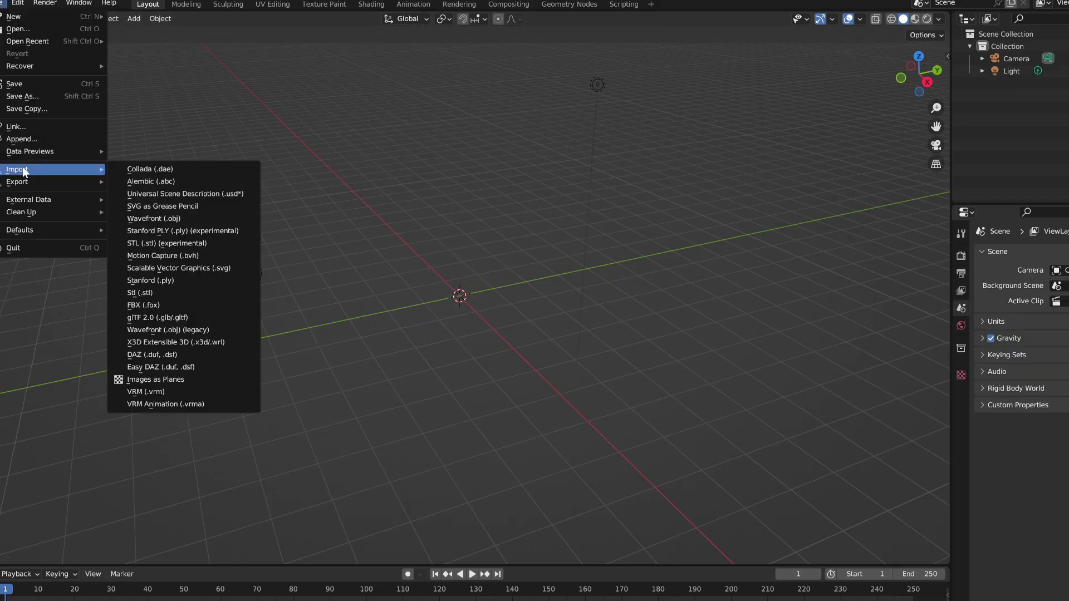
pyautogui.click(176, 381)
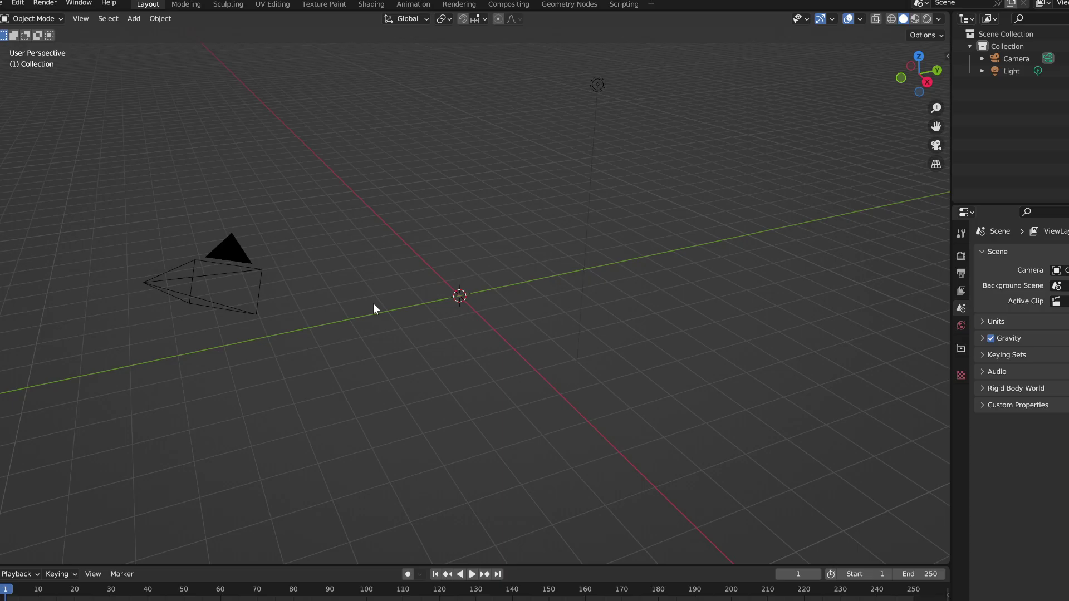
pyautogui.hotkey('ctrl', 'z')
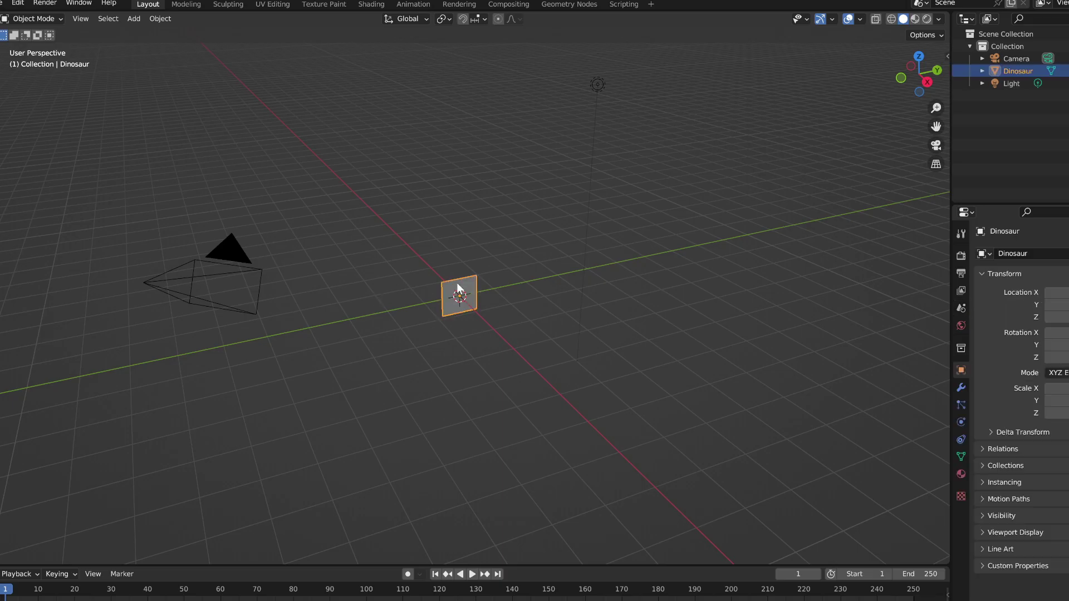
# Step: View the imported plane from its front and show its texture with Material Preview shading
pyautogui.scroll(8, 457, 302)
pyautogui.moveTo(455, 303); pyautogui.dragTo(417, 278, button='middle')
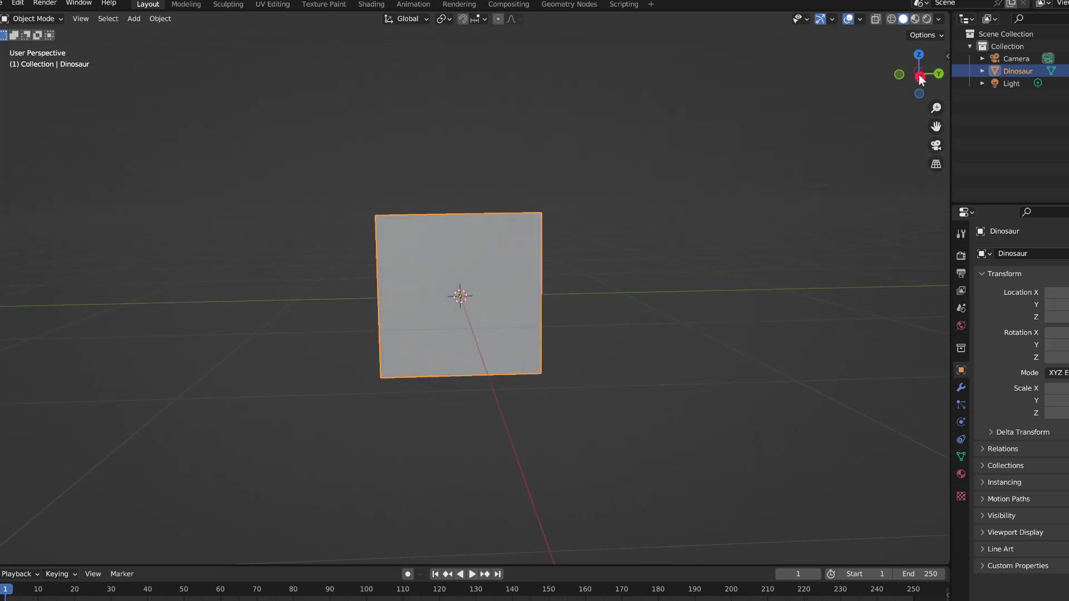
pyautogui.click(916, 19)
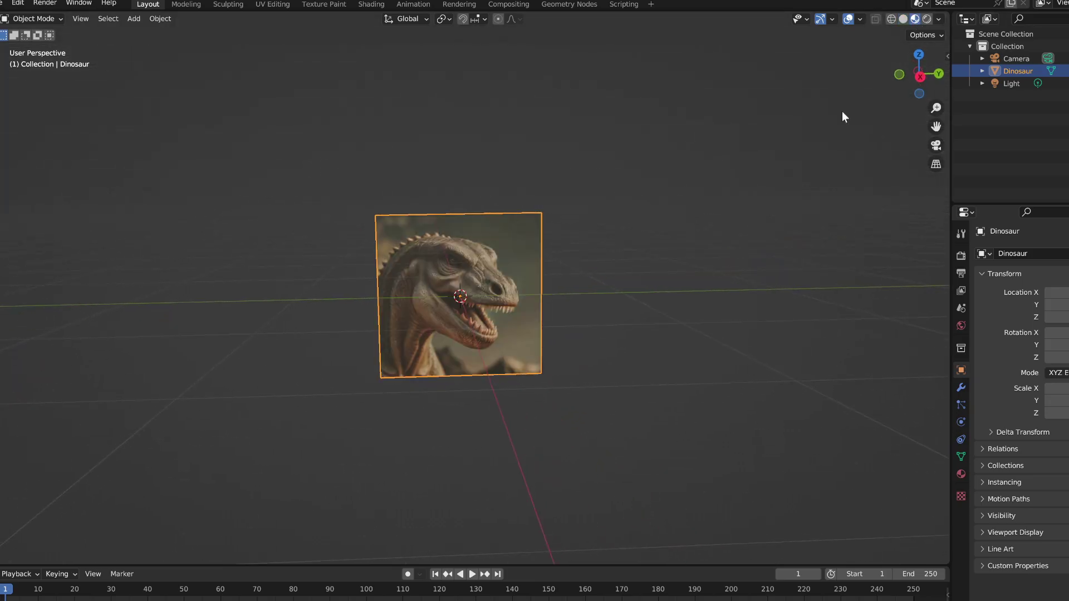
pyautogui.scroll(3, 480, 365)
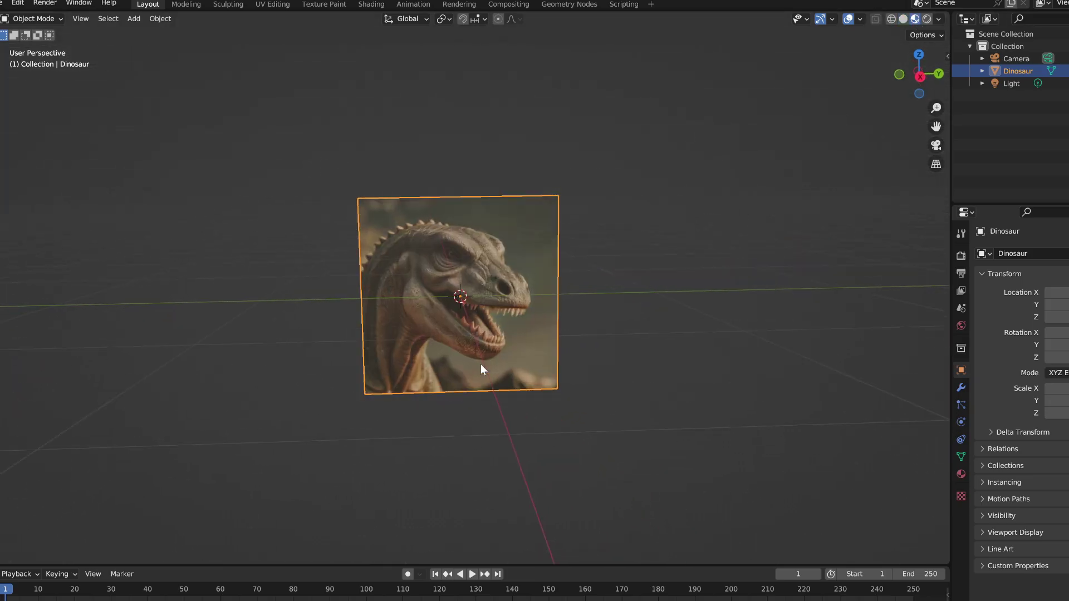
# Step: Set the Dinosaur material's blend mode to Alpha Hashed
pyautogui.click(959, 474)
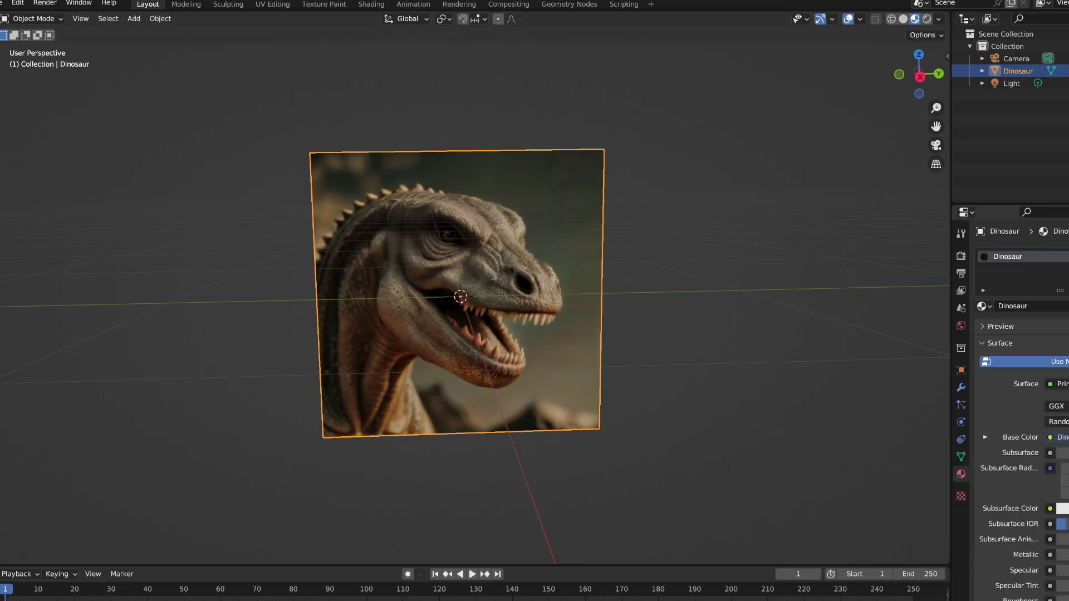
pyautogui.scroll(-5, 1043, 520)
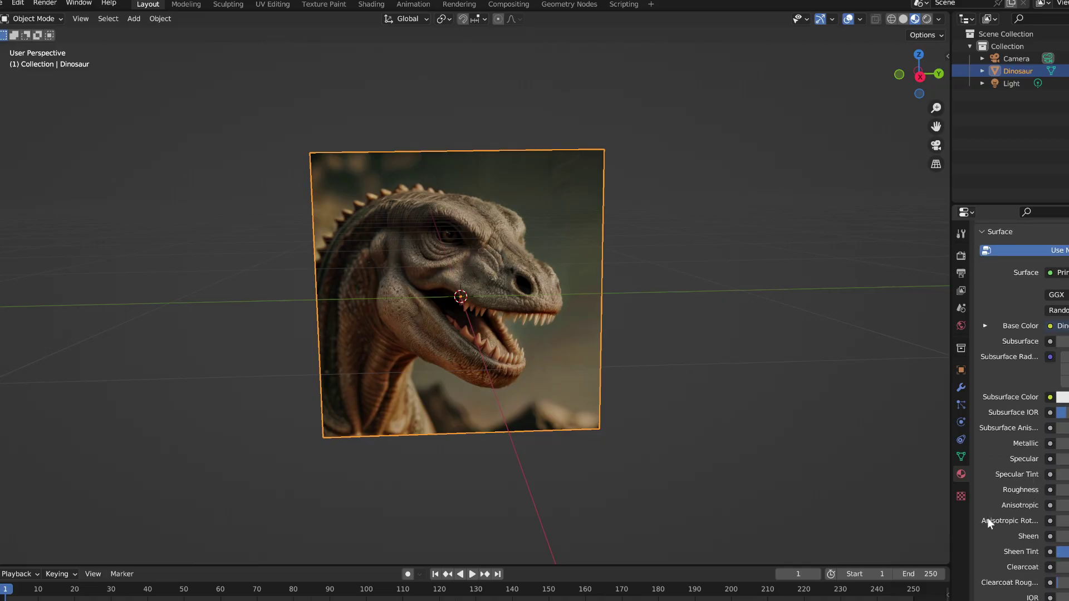
pyautogui.scroll(-10, 987, 518)
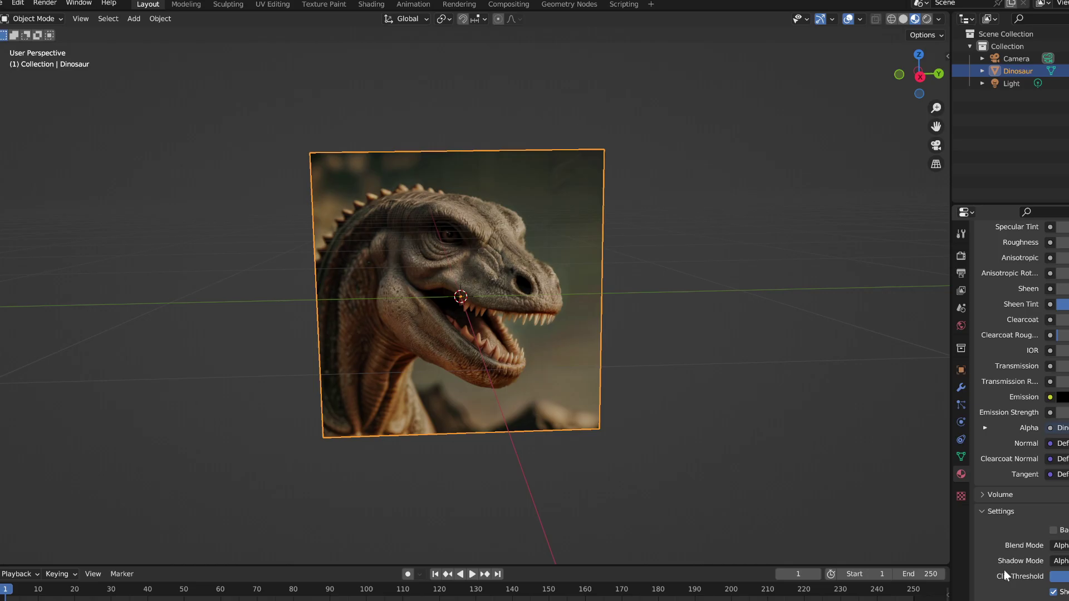
pyautogui.scroll(-4, 1004, 570)
pyautogui.click(1063, 446)
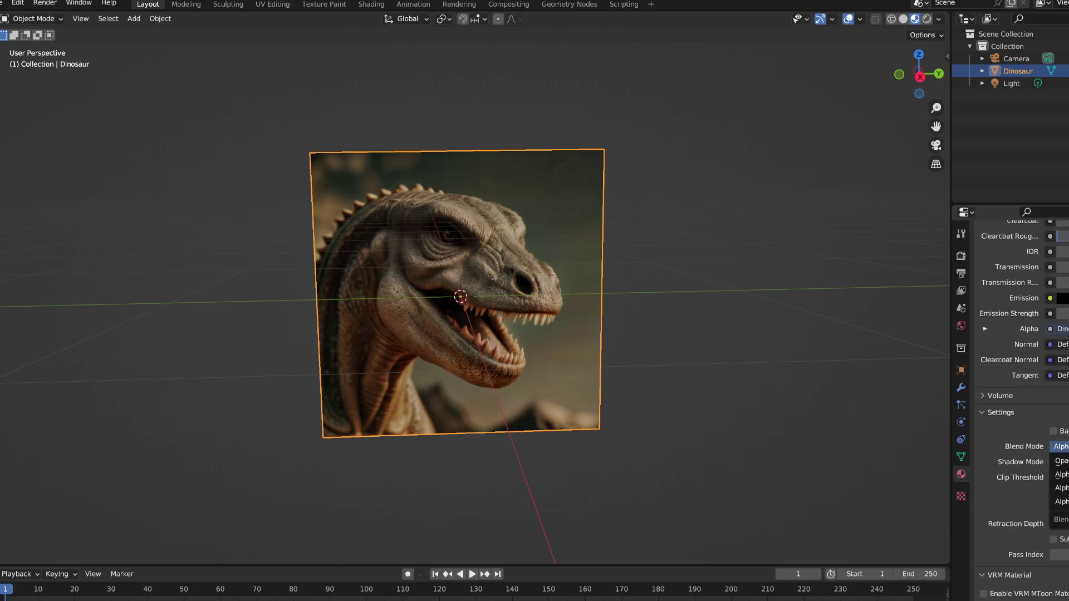
pyautogui.click(1068, 486)
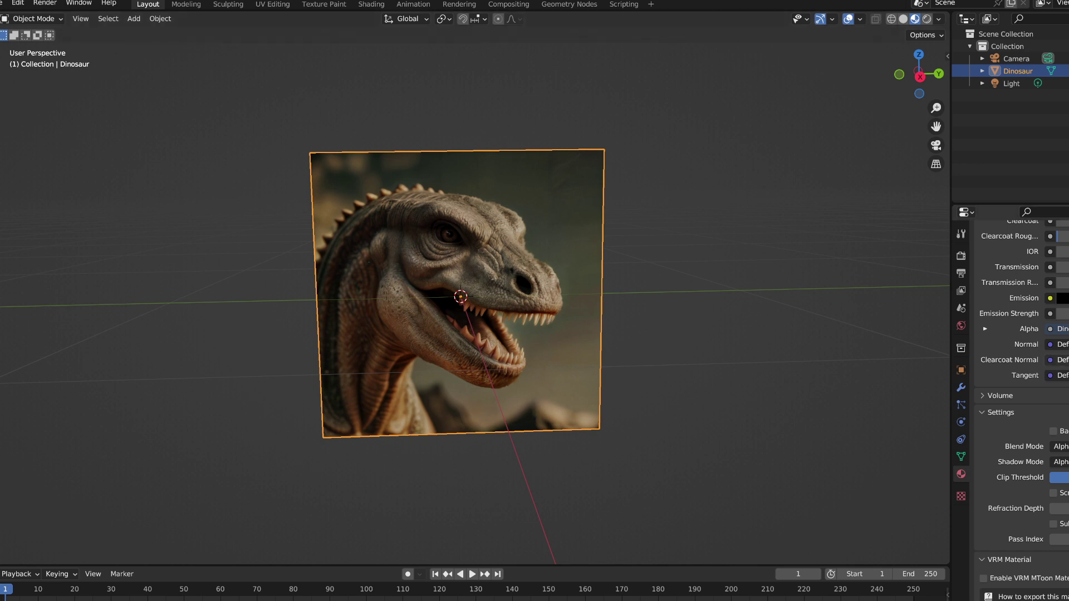
pyautogui.scroll(5, 1051, 482)
pyautogui.scroll(12, 1051, 482)
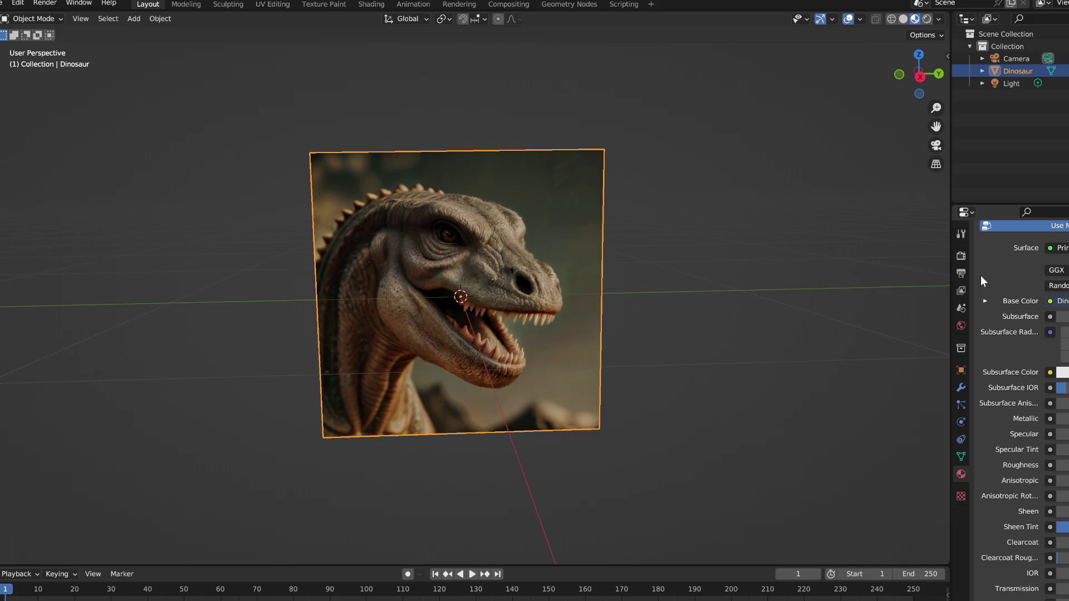
# Step: Subdivide the whole Dinosaur plane in Edit Mode with 100 cuts
pyautogui.click(23, 18)
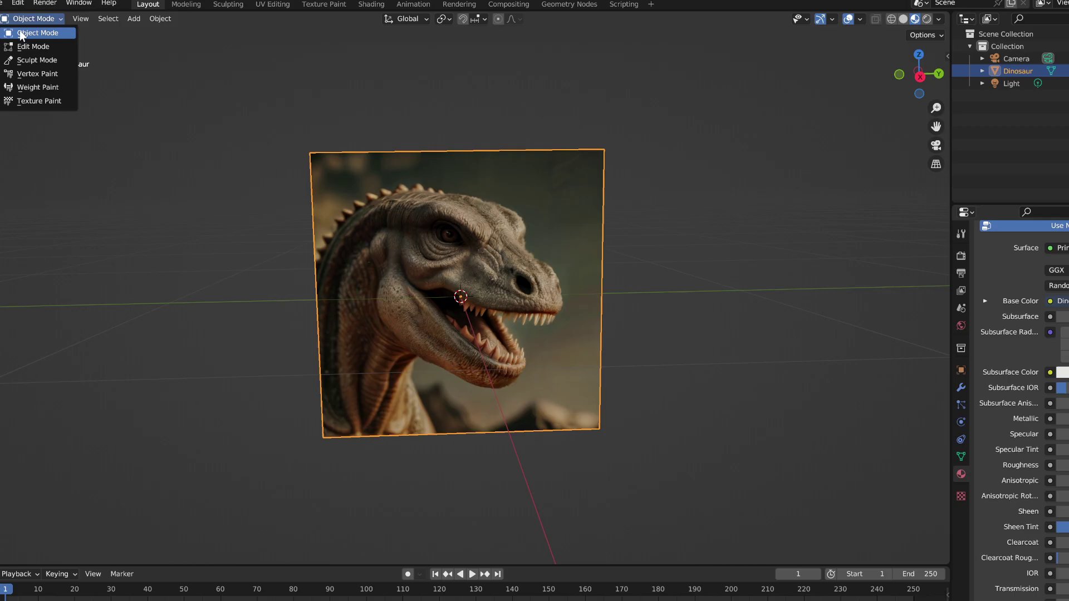
pyautogui.click(22, 46)
pyautogui.rightClick(393, 263)
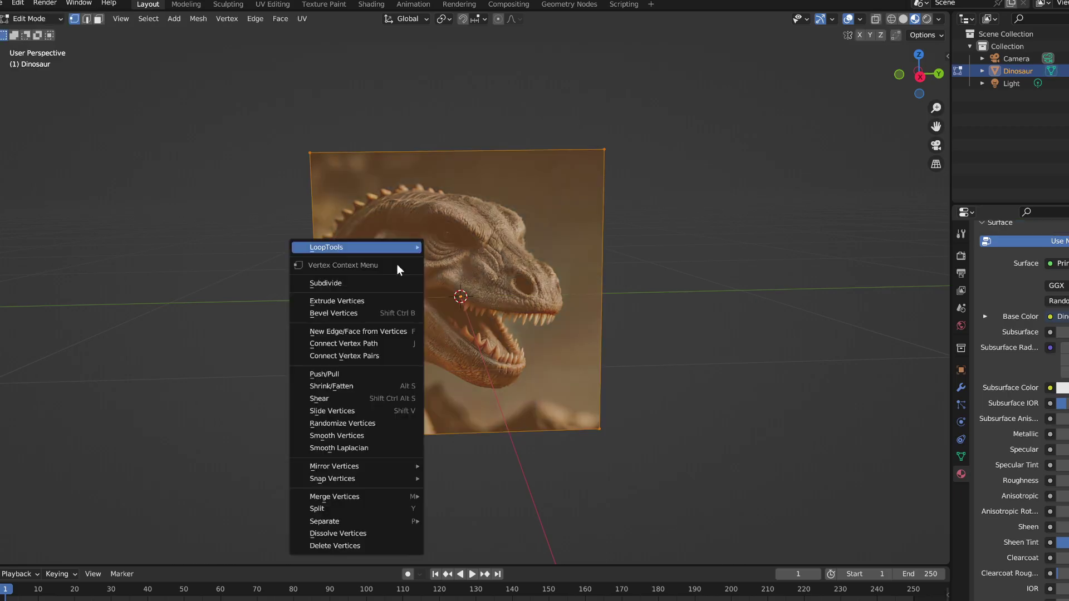
pyautogui.click(357, 284)
pyautogui.click(68, 555)
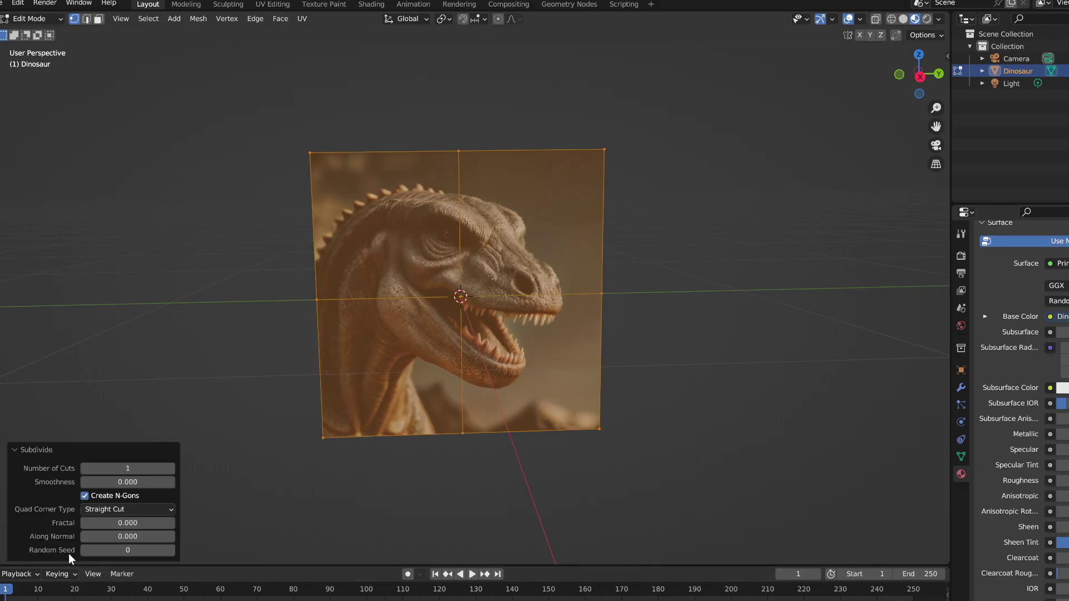
pyautogui.click(150, 468)
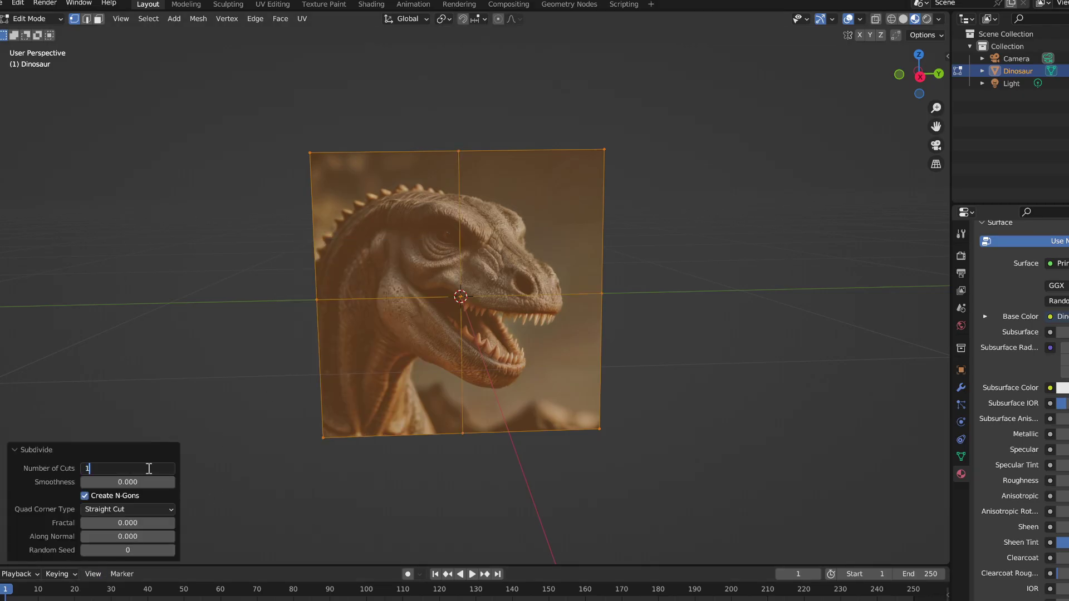
pyautogui.write('100')
pyautogui.press('Return')
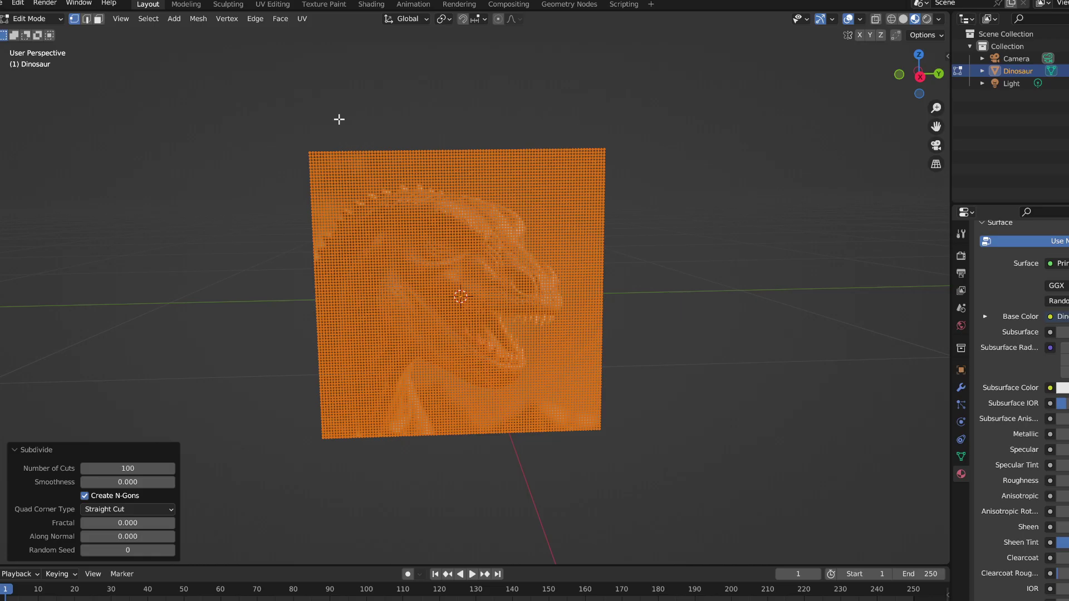
# Step: Return to Object Mode and add a Displace modifier to the Dinosaur plane
pyautogui.click(959, 390)
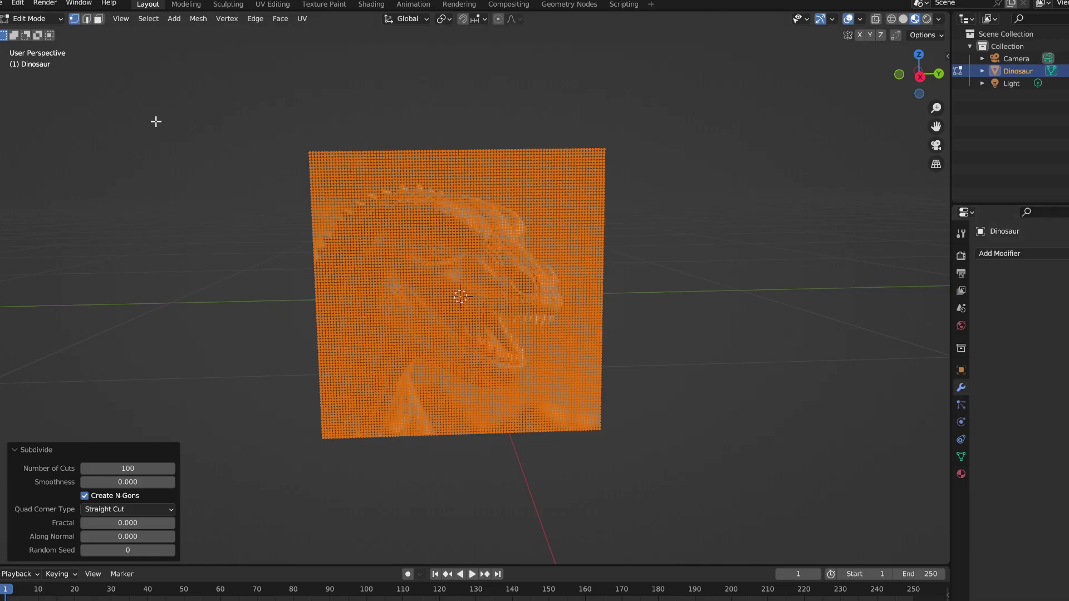
pyautogui.click(29, 18)
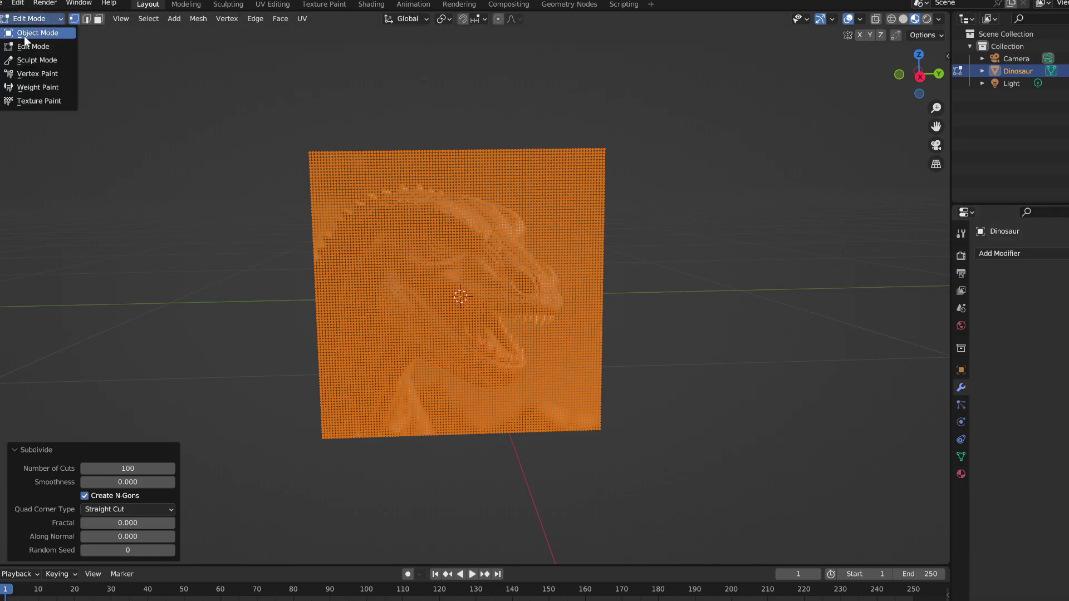
pyautogui.click(24, 32)
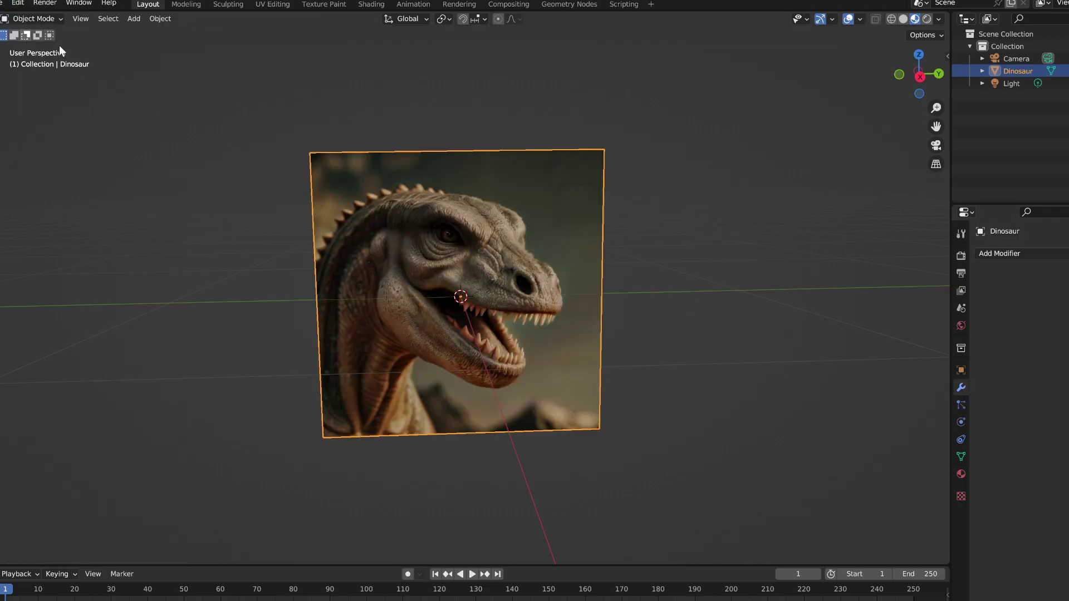
pyautogui.click(1005, 255)
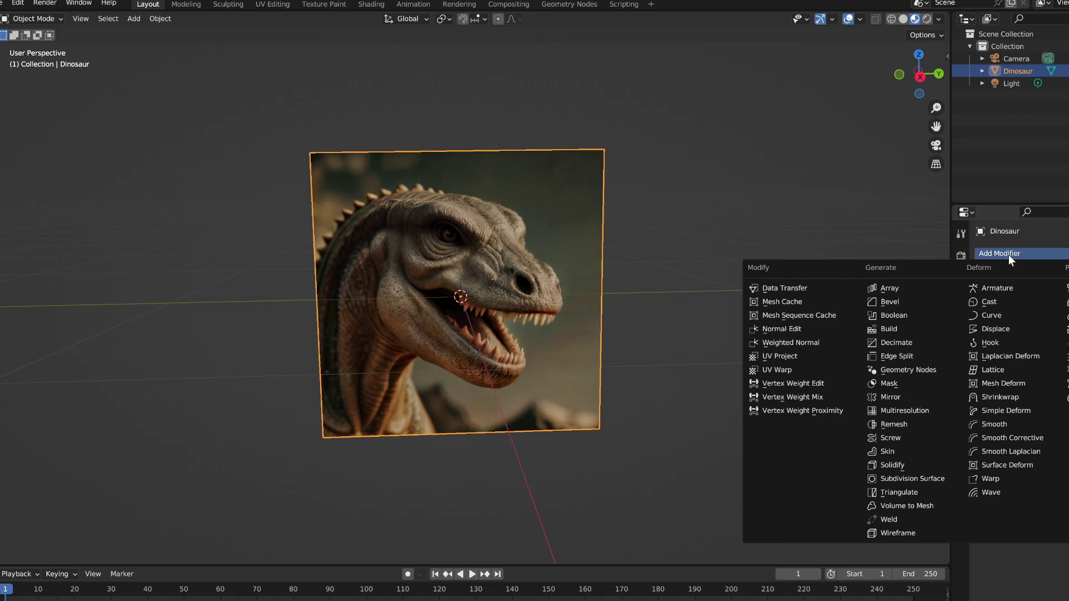
pyautogui.click(991, 330)
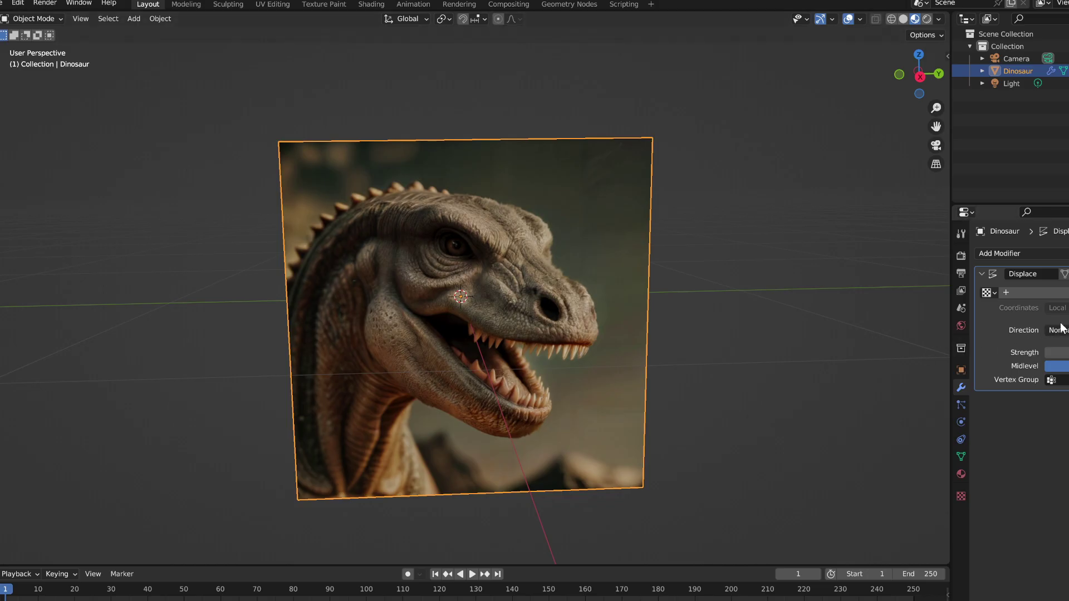
# Step: Give the Displace modifier a new texture with UV coordinates and load the depth map image (10).png into it
pyautogui.click(1058, 293)
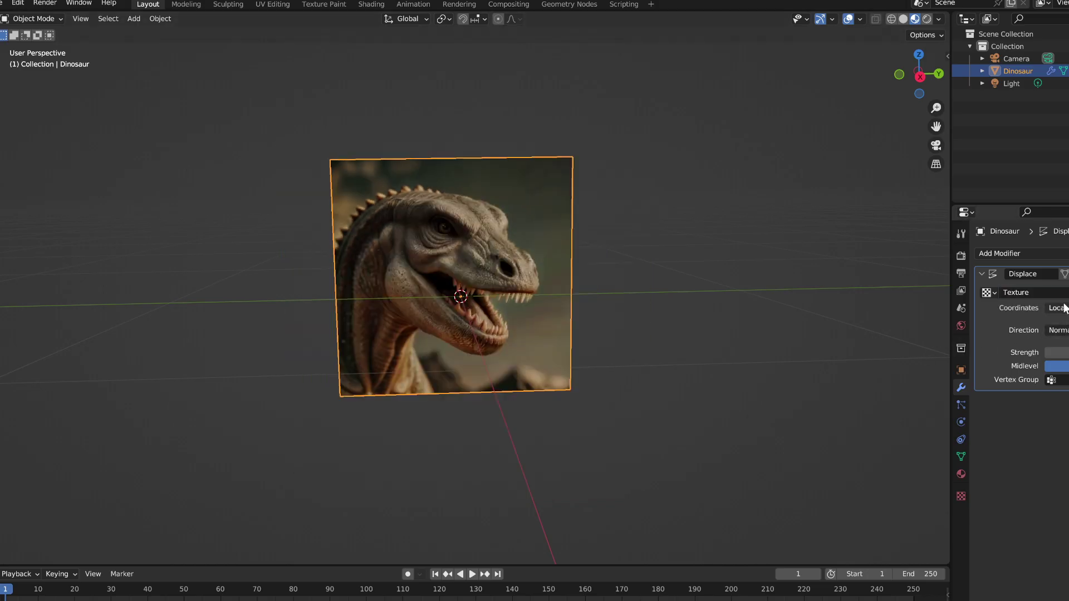
pyautogui.click(1064, 308)
pyautogui.click(1051, 359)
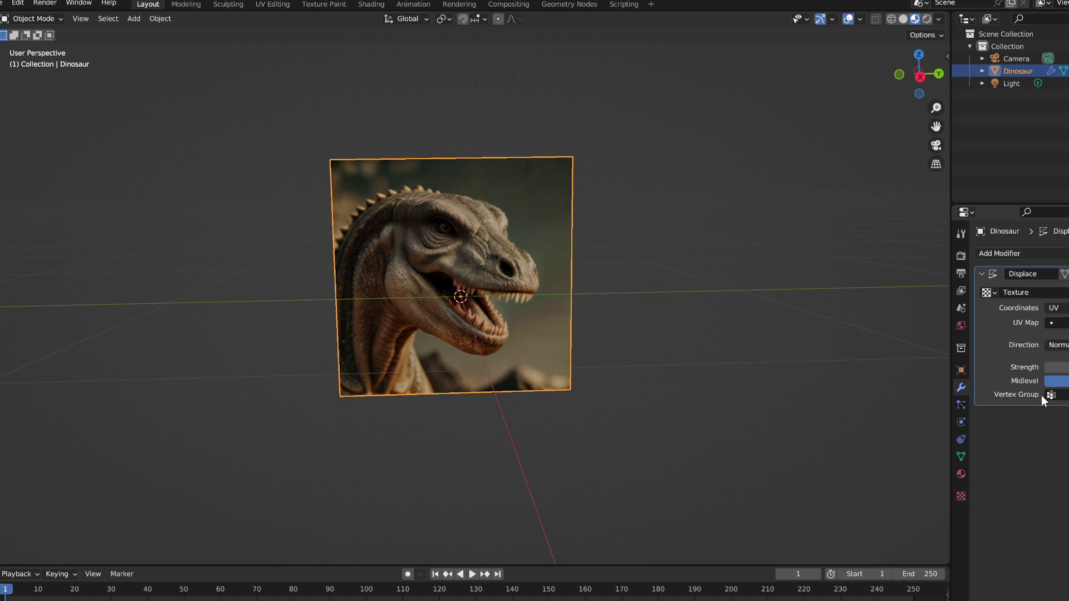
pyautogui.click(959, 495)
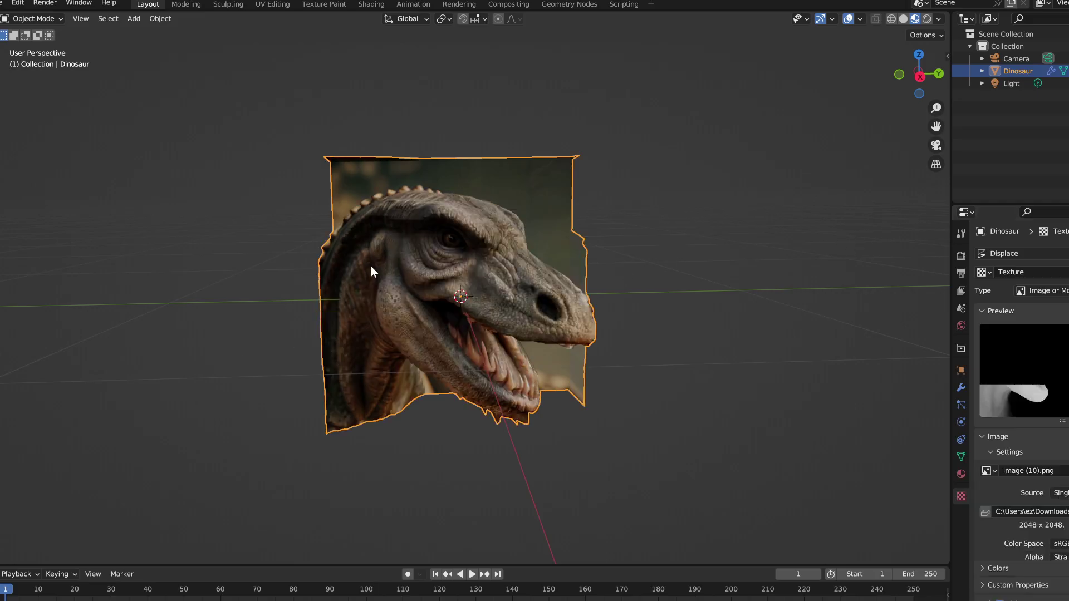
pyautogui.moveTo(482, 432); pyautogui.dragTo(480, 389, button='middle')
# Step: Set the Displace modifier's strength to 0.5 and inspect the relief from below
pyautogui.click(961, 388)
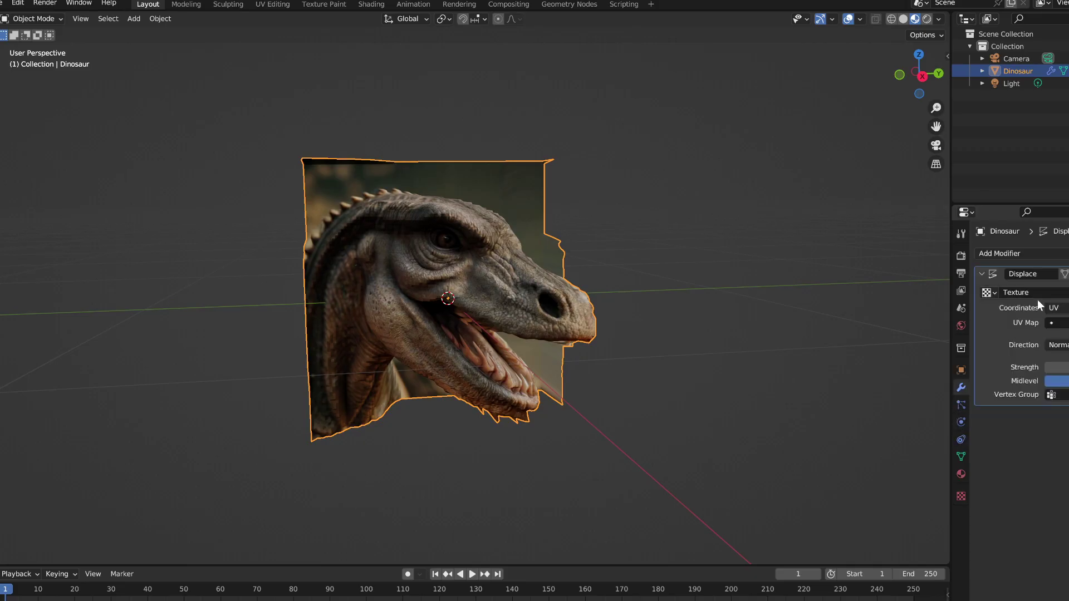
pyautogui.click(1055, 366)
pyautogui.write('0.5')
pyautogui.press('Return')
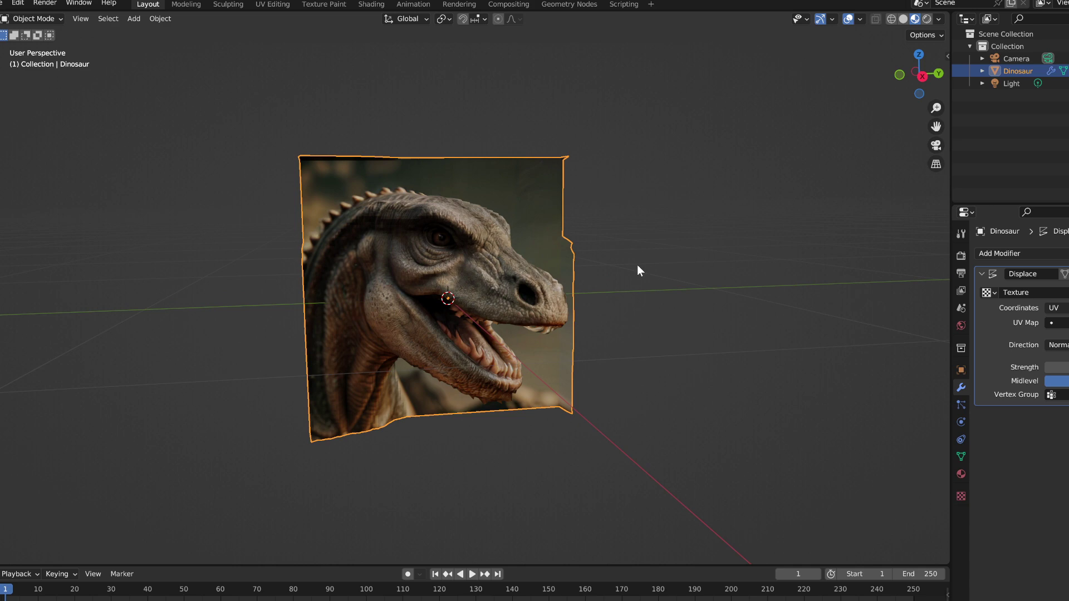
pyautogui.moveTo(637, 265); pyautogui.dragTo(501, 250, button='middle')
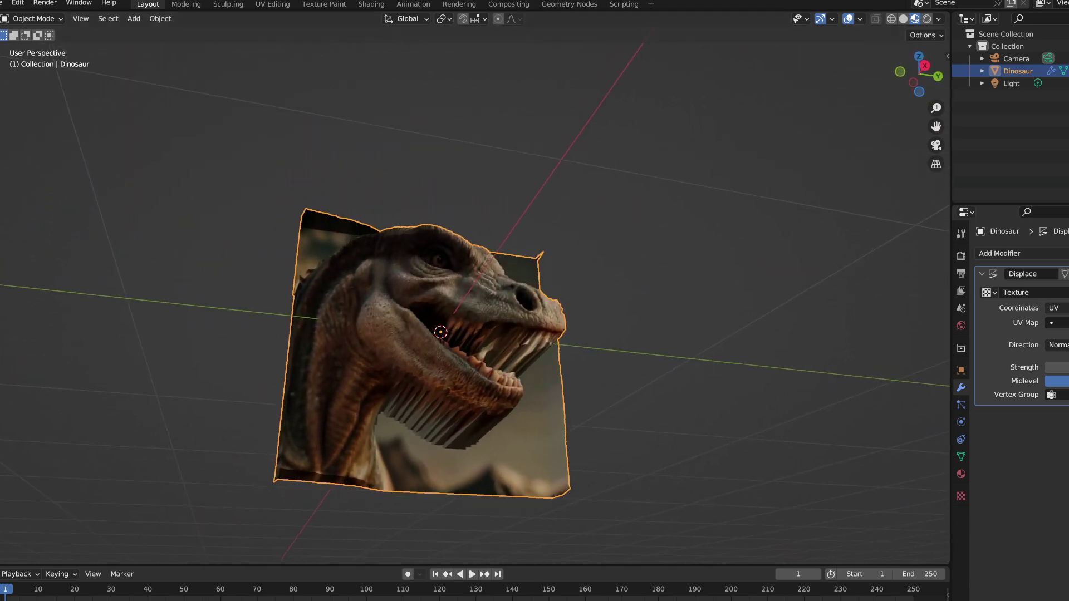
# Step: Set the Displace modifier's strength to 0.4 and inspect the relief from the front
pyautogui.click(1058, 368)
pyautogui.write('0.4')
pyautogui.press('Return')
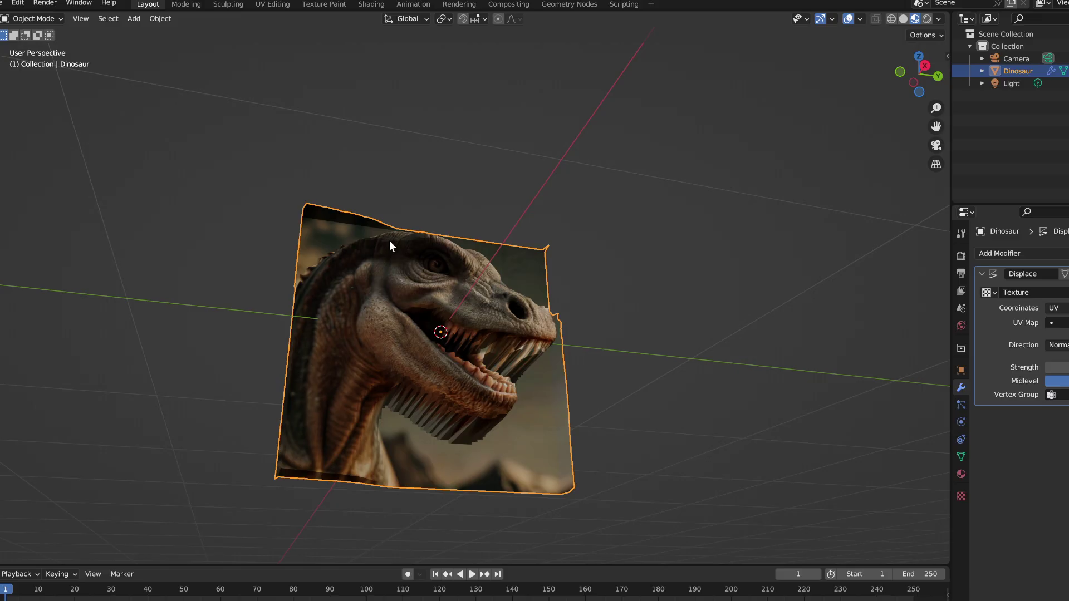
pyautogui.moveTo(390, 242); pyautogui.dragTo(395, 318, button='middle')
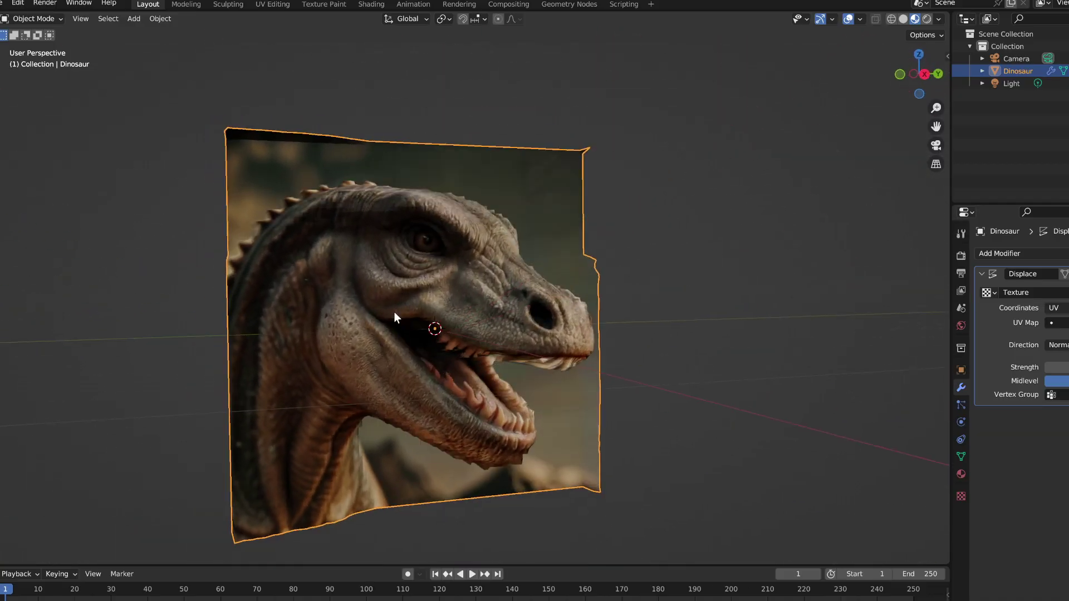
pyautogui.moveTo(491, 273)
pyautogui.mouseDown(button='middle')
pyautogui.moveTo(464, 276)
pyautogui.moveTo(482, 274)
pyautogui.mouseUp(button='middle')
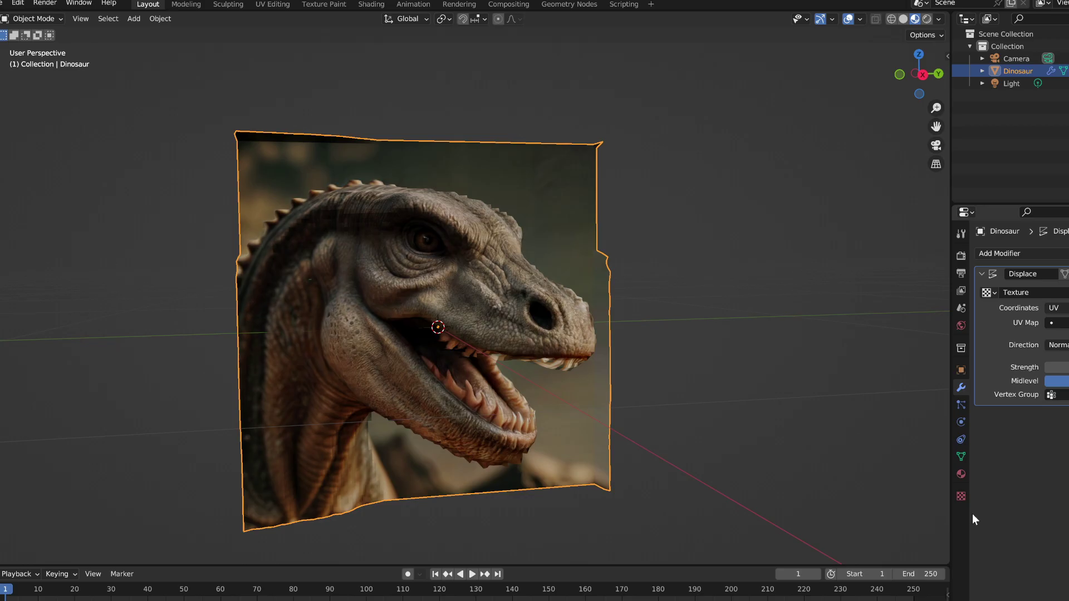
# Step: Apply the Displace modifier to the Dinosaur plane
pyautogui.click(963, 497)
pyautogui.click(966, 474)
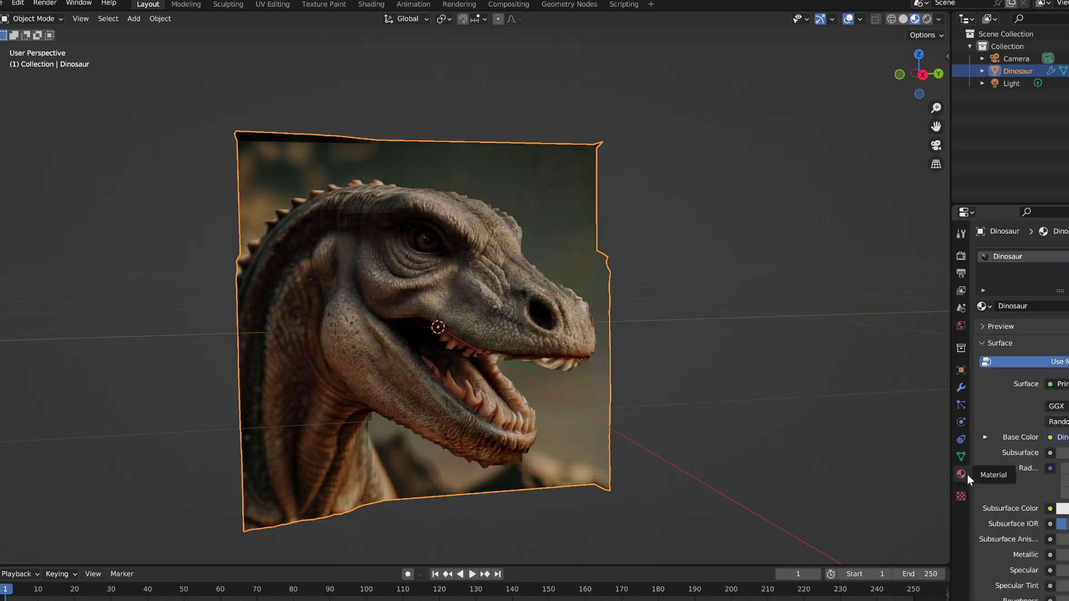
pyautogui.click(34, 20)
pyautogui.click(961, 389)
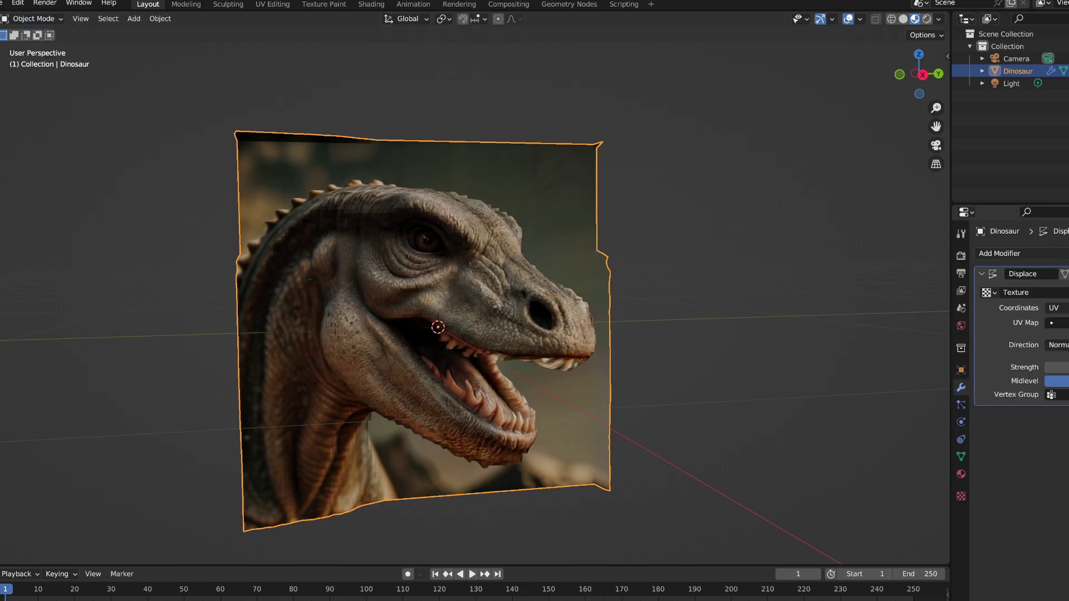
pyautogui.click(1068, 273)
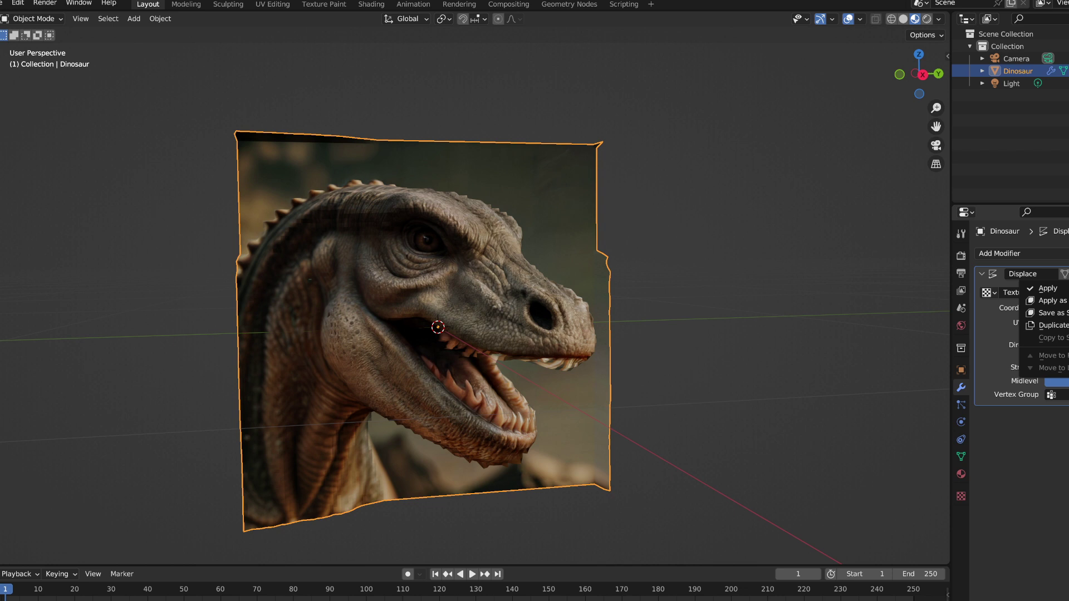
pyautogui.click(1064, 274)
pyautogui.click(1065, 274)
pyautogui.click(1048, 288)
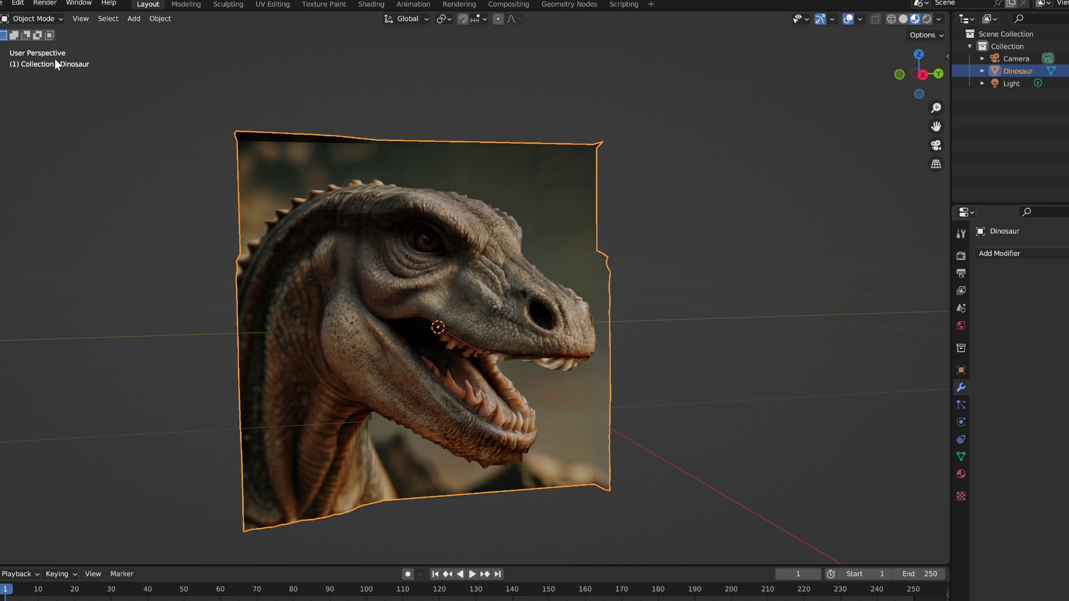
# Step: Enter Sculpt Mode and set the Draw brush to a 166 px radius and 0.348 strength
pyautogui.click(33, 18)
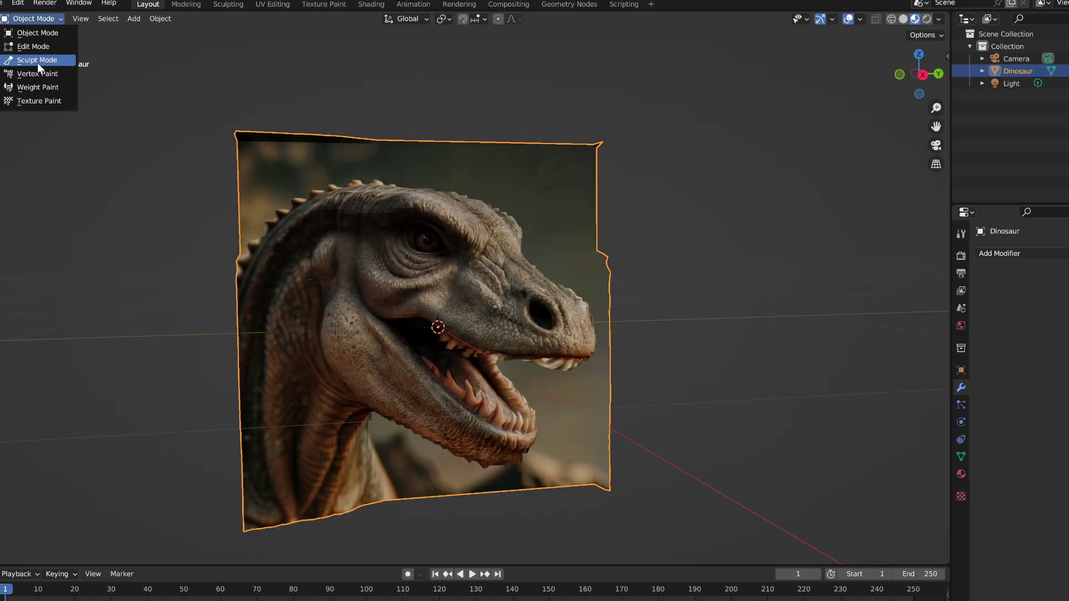
pyautogui.click(38, 60)
pyautogui.moveTo(231, 34)
pyautogui.mouseDown()
pyautogui.moveTo(208, 34)
pyautogui.moveTo(218, 35)
pyautogui.mouseUp()
pyautogui.moveTo(101, 37); pyautogui.dragTo(120, 35)
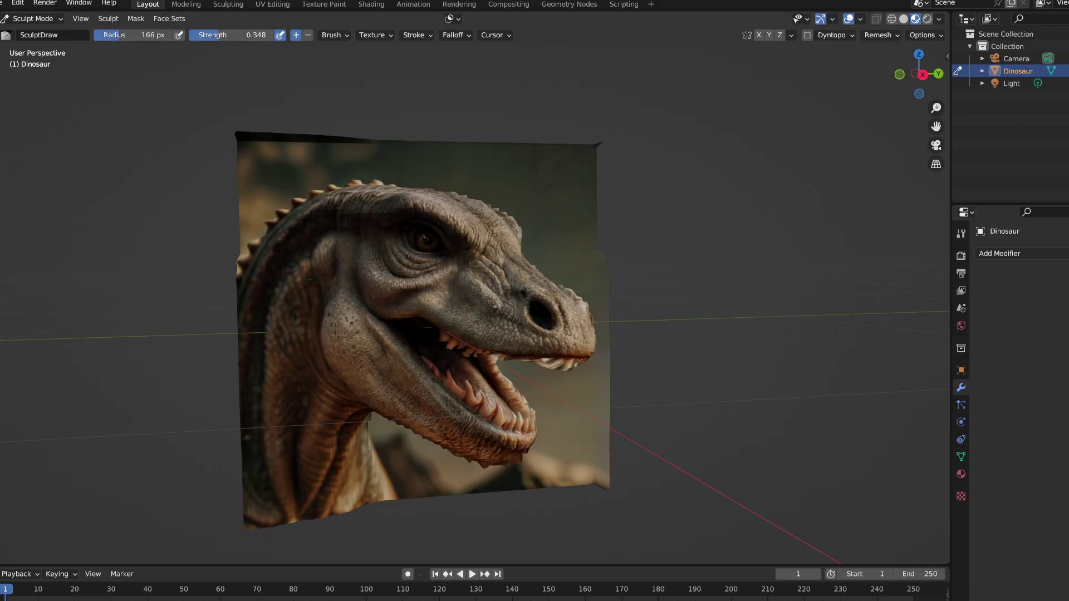
# Step: Smooth the jagged, stretched edges around the dinosaur's snout, brow and lower jaw with the Smooth brush
pyautogui.hotkey('shift', 's')
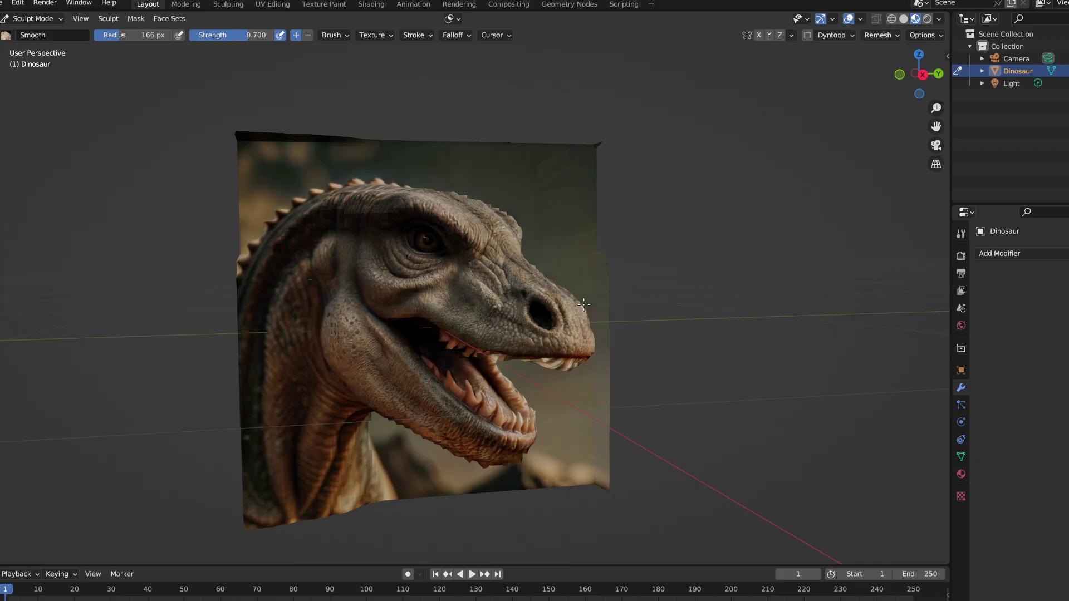
pyautogui.moveTo(543, 372); pyautogui.dragTo(528, 406)
pyautogui.moveTo(512, 457); pyautogui.dragTo(352, 420)
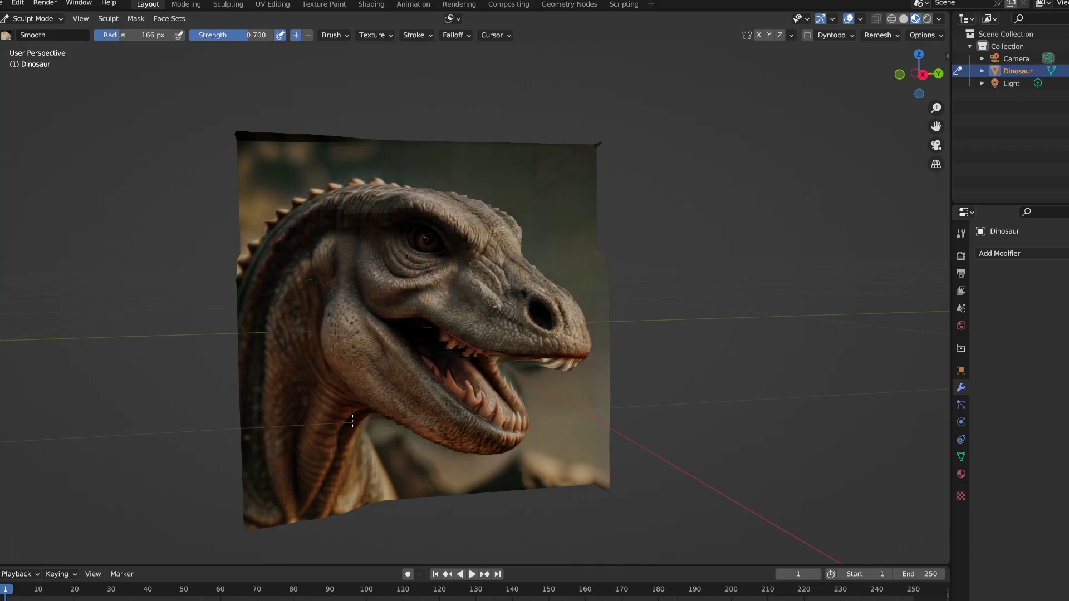
pyautogui.moveTo(366, 433); pyautogui.dragTo(327, 412, button='middle')
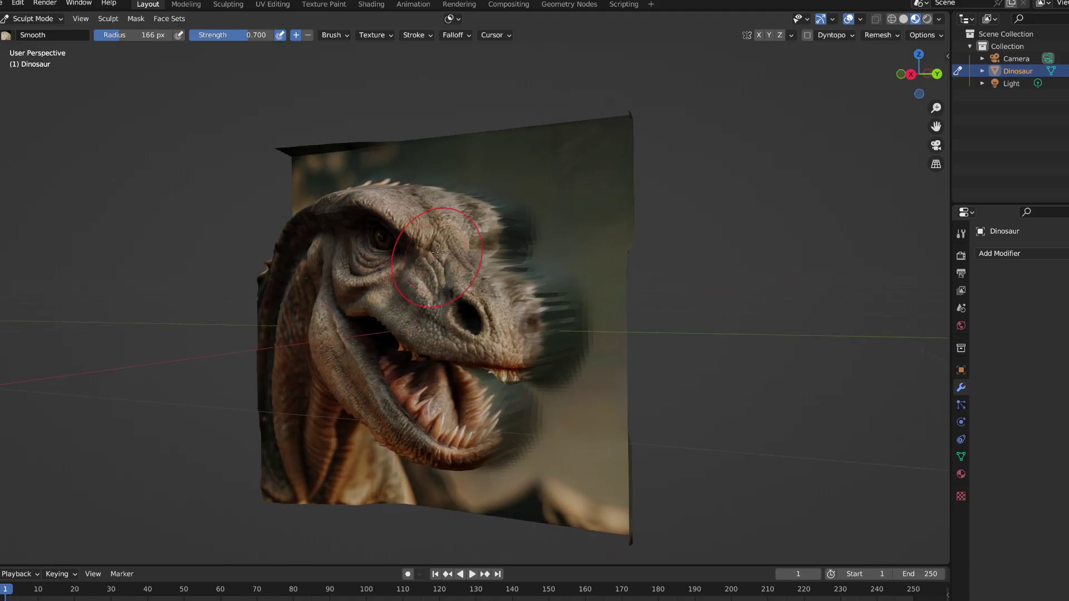
pyautogui.moveTo(519, 219)
pyautogui.mouseDown()
pyautogui.moveTo(491, 216)
pyautogui.moveTo(538, 291)
pyautogui.mouseUp()
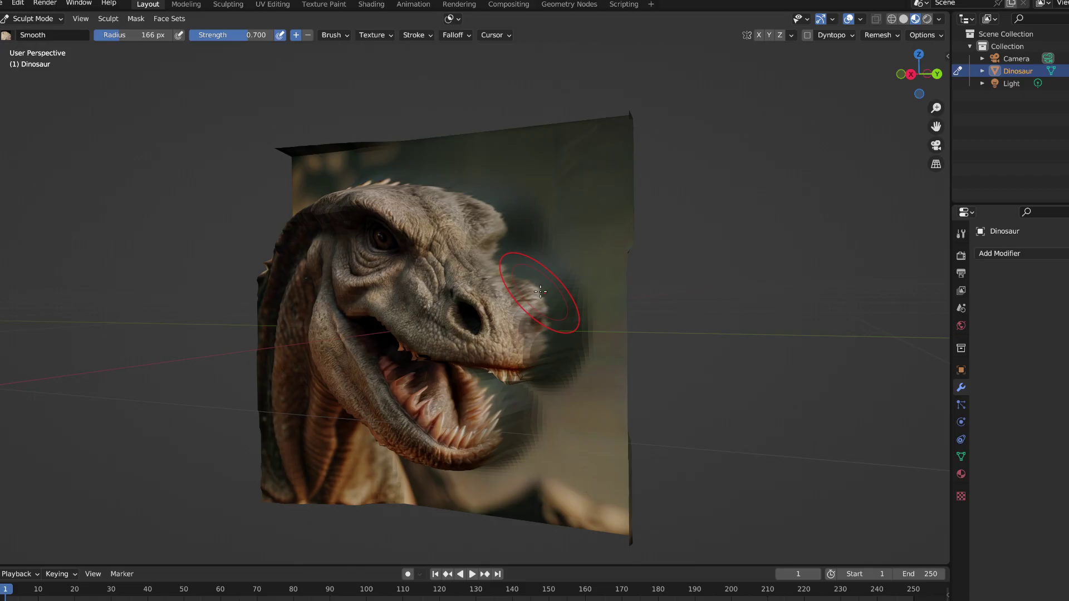
pyautogui.moveTo(561, 296); pyautogui.dragTo(529, 284, button='middle')
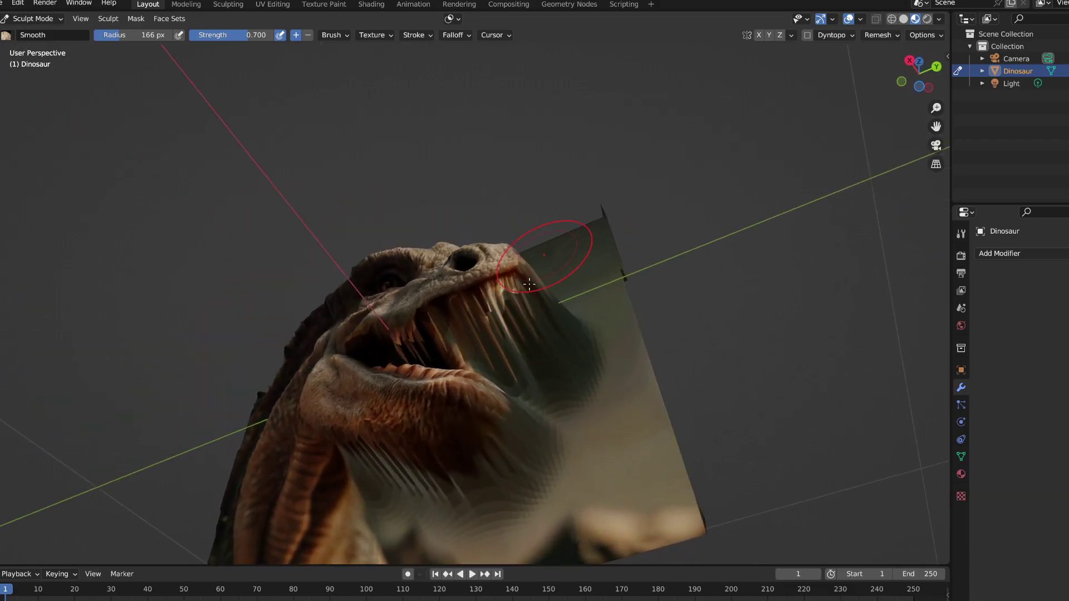
pyautogui.moveTo(345, 467); pyautogui.dragTo(354, 458)
pyautogui.moveTo(416, 464); pyautogui.dragTo(411, 382, button='middle')
pyautogui.moveTo(352, 252); pyautogui.dragTo(175, 100, button='middle')
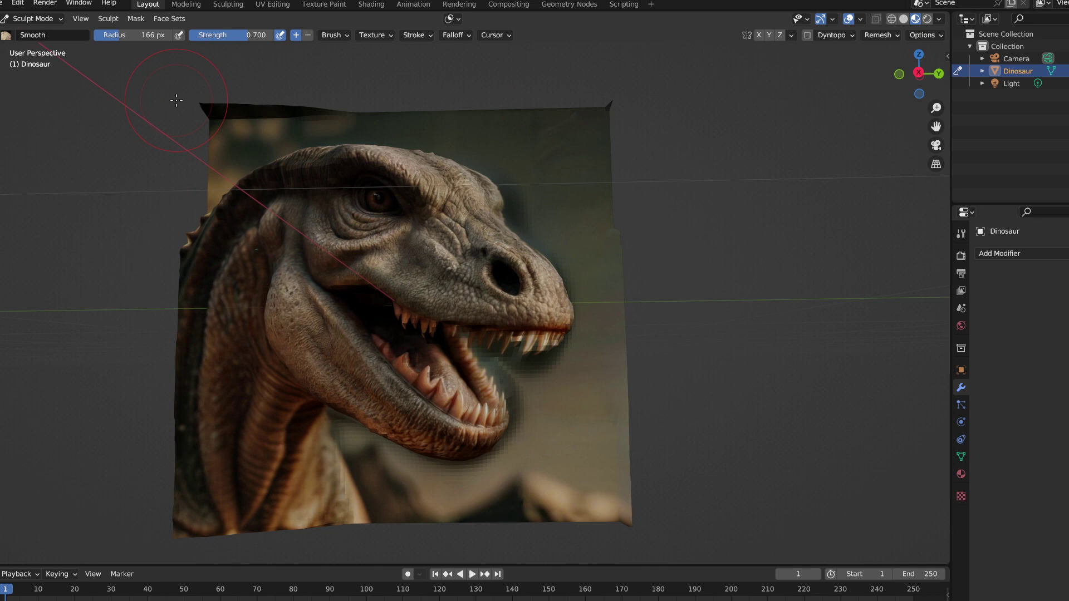
# Step: Return to Object Mode and apply Shade Smooth to the Dinosaur relief
pyautogui.click(53, 21)
pyautogui.click(50, 32)
pyautogui.rightClick(307, 245)
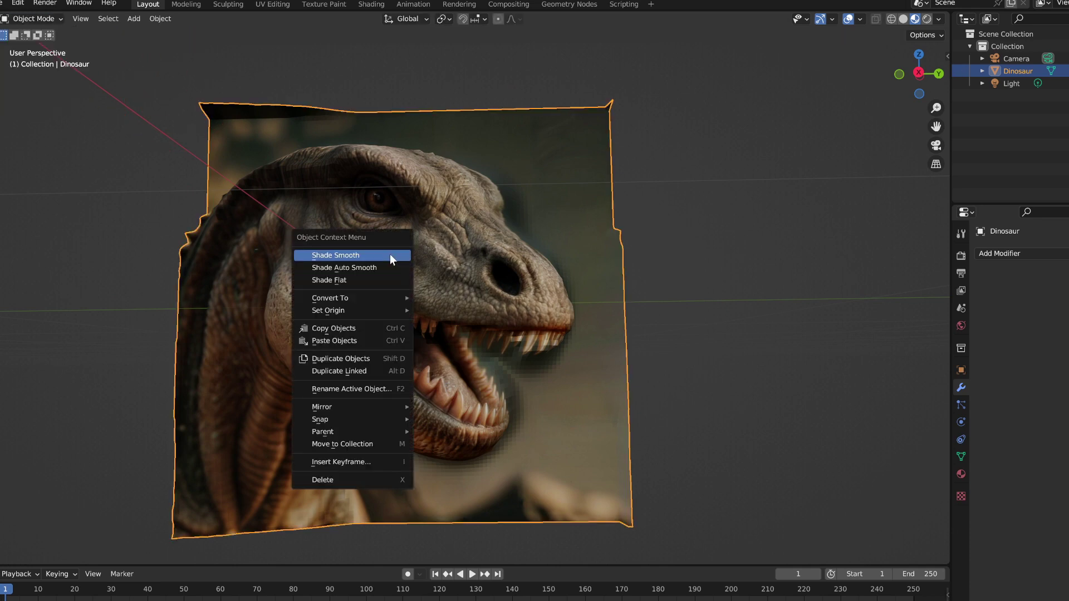
pyautogui.click(378, 253)
pyautogui.moveTo(375, 253); pyautogui.dragTo(245, 238, button='middle')
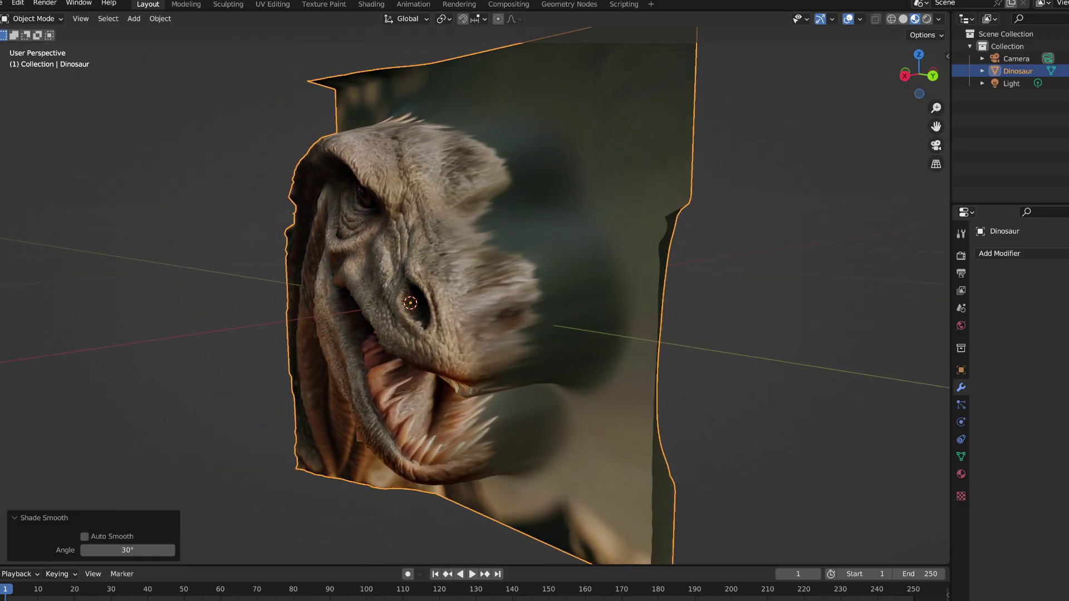
# Step: Put the Dinosaur relief back into Sculpt Mode and switch to the Grab brush
pyautogui.click(34, 19)
pyautogui.click(34, 61)
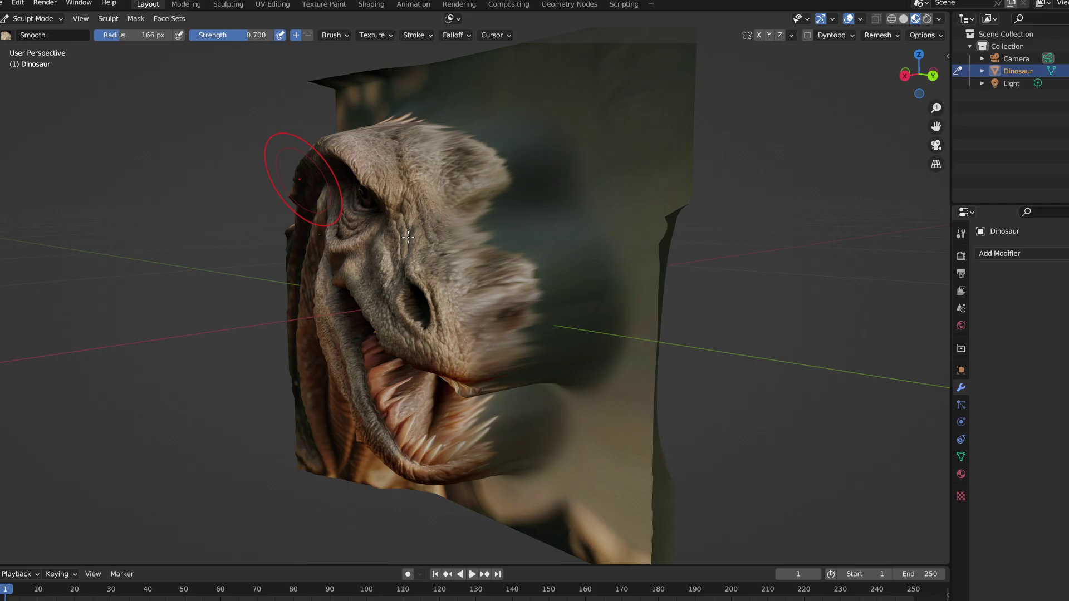
pyautogui.press('g')
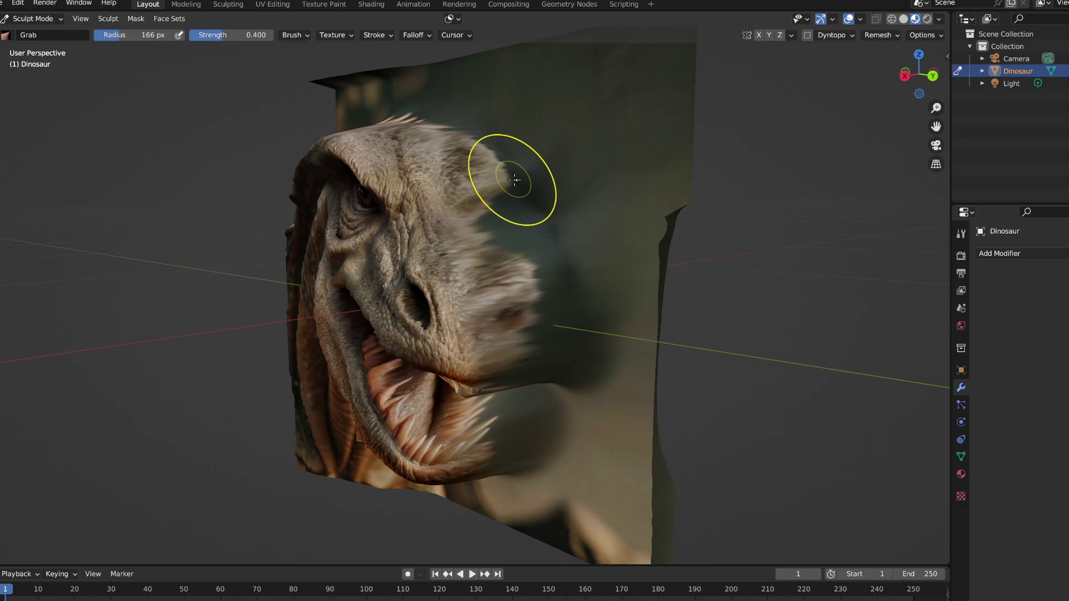
# Step: Pull the contours of the dinosaur's lower jaw and chin into shape with the Grab brush at 166 px radius and 0.400 strength
pyautogui.moveTo(577, 341); pyautogui.dragTo(590, 295, button='middle')
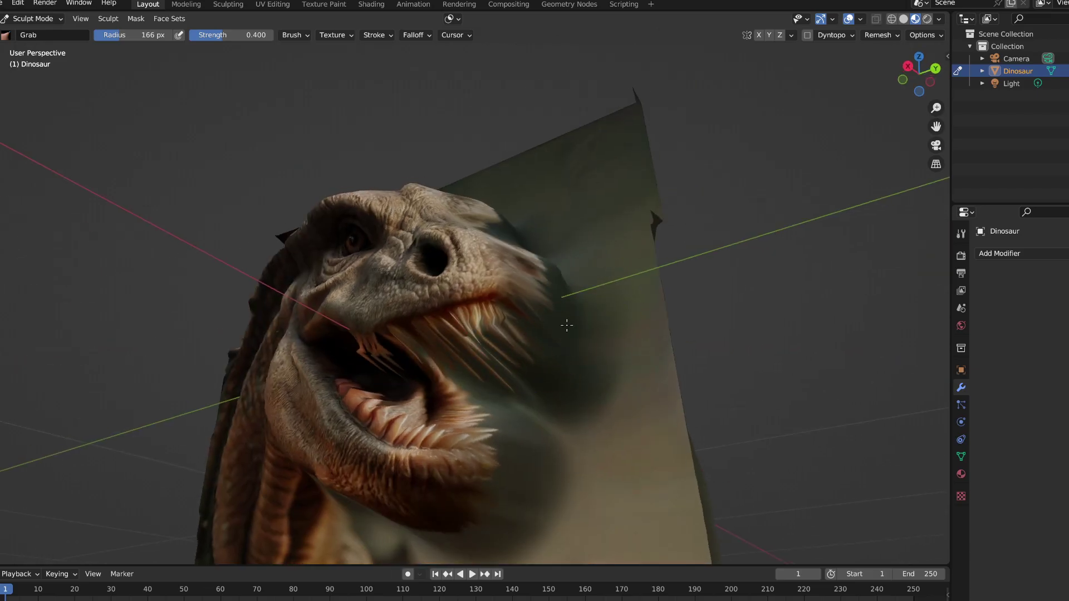
pyautogui.moveTo(554, 442)
pyautogui.mouseDown()
pyautogui.moveTo(523, 435)
pyautogui.moveTo(490, 398)
pyautogui.mouseUp()
pyautogui.moveTo(544, 468); pyautogui.dragTo(538, 486)
pyautogui.moveTo(538, 485); pyautogui.dragTo(502, 509)
pyautogui.moveTo(503, 510); pyautogui.dragTo(523, 520, button='middle')
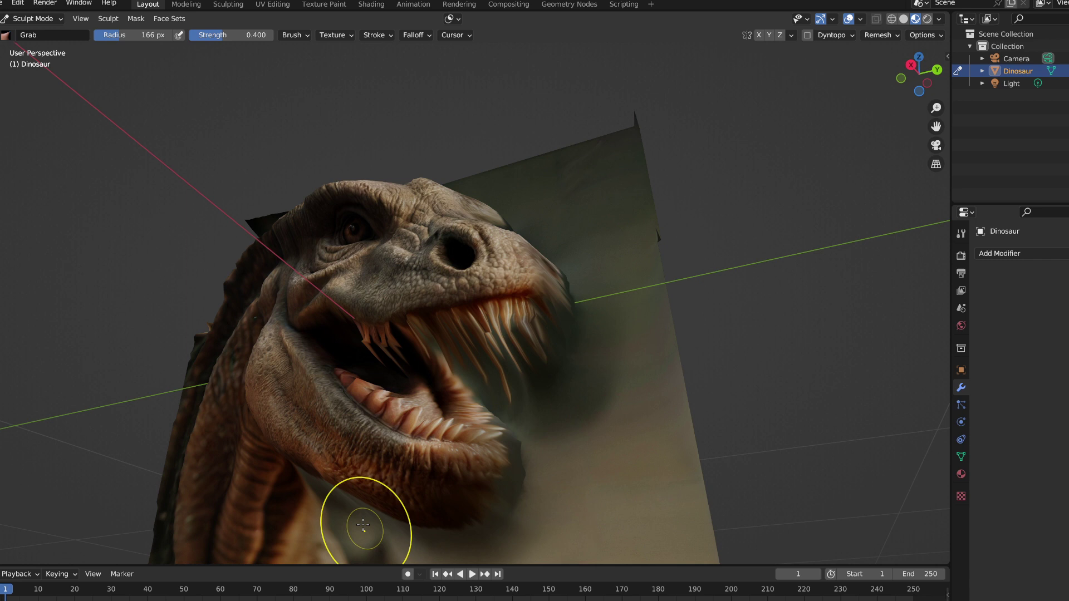
pyautogui.moveTo(334, 496); pyautogui.dragTo(383, 520, button='middle')
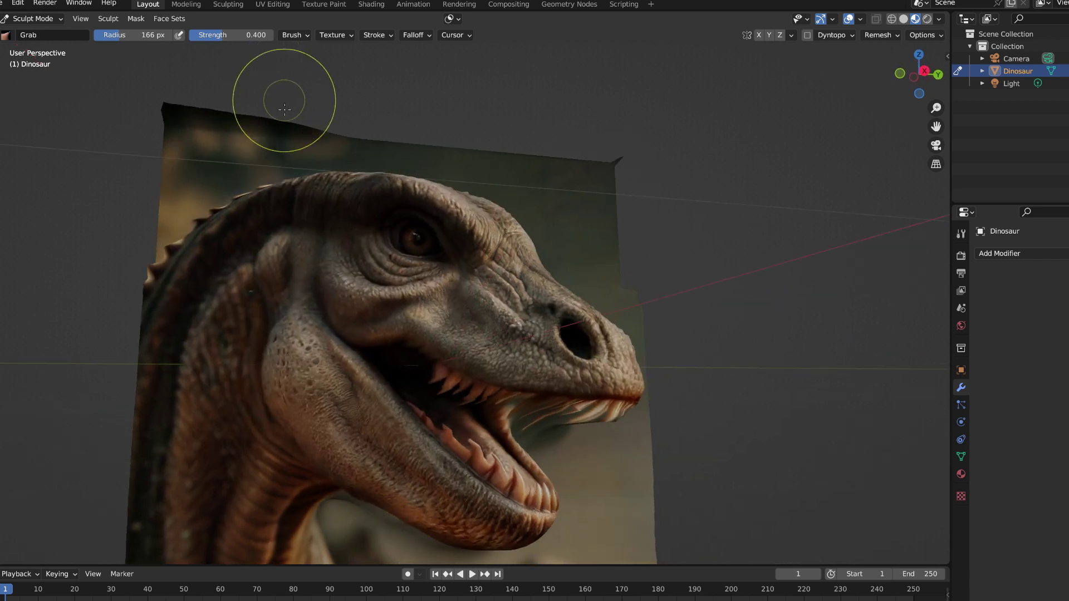
pyautogui.moveTo(281, 95); pyautogui.dragTo(453, 36, button='middle')
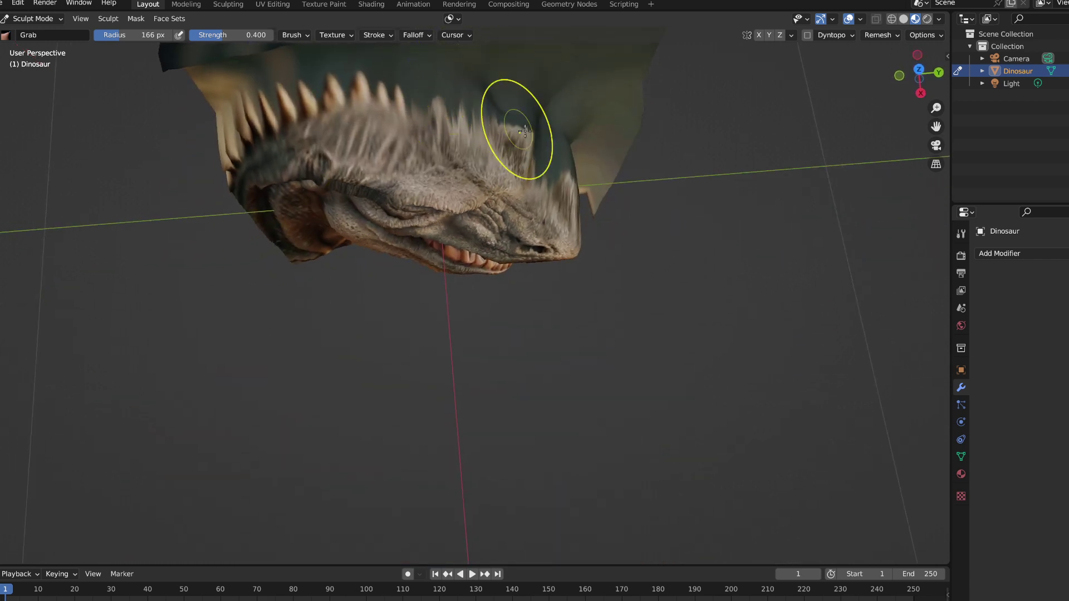
pyautogui.moveTo(484, 90)
pyautogui.mouseDown(button='middle')
pyautogui.moveTo(491, 544)
pyautogui.moveTo(522, 417)
pyautogui.mouseUp(button='middle')
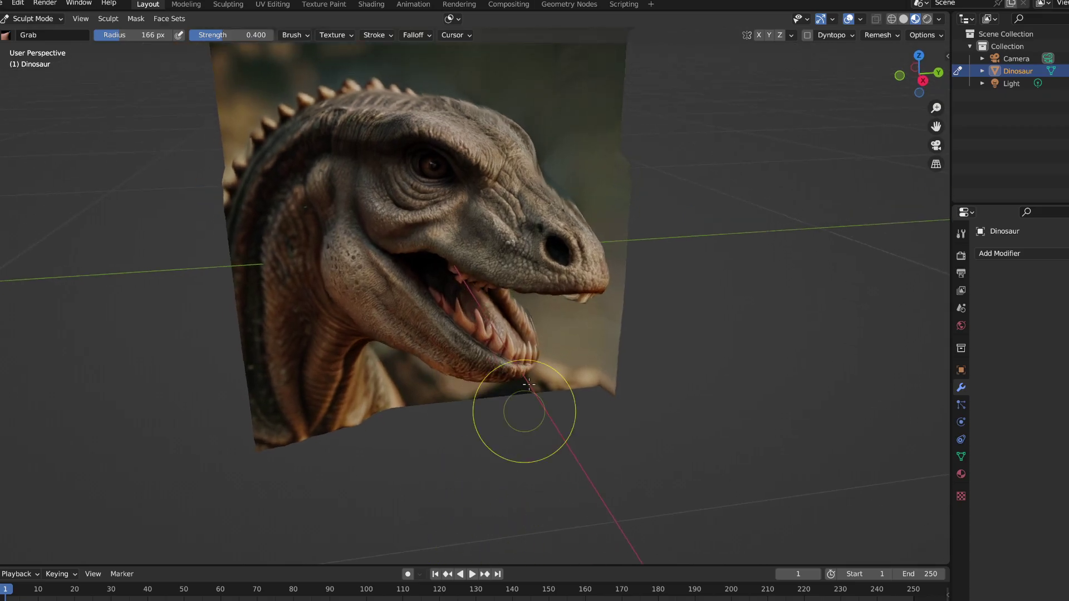
pyautogui.moveTo(512, 310); pyautogui.dragTo(494, 265, button='middle')
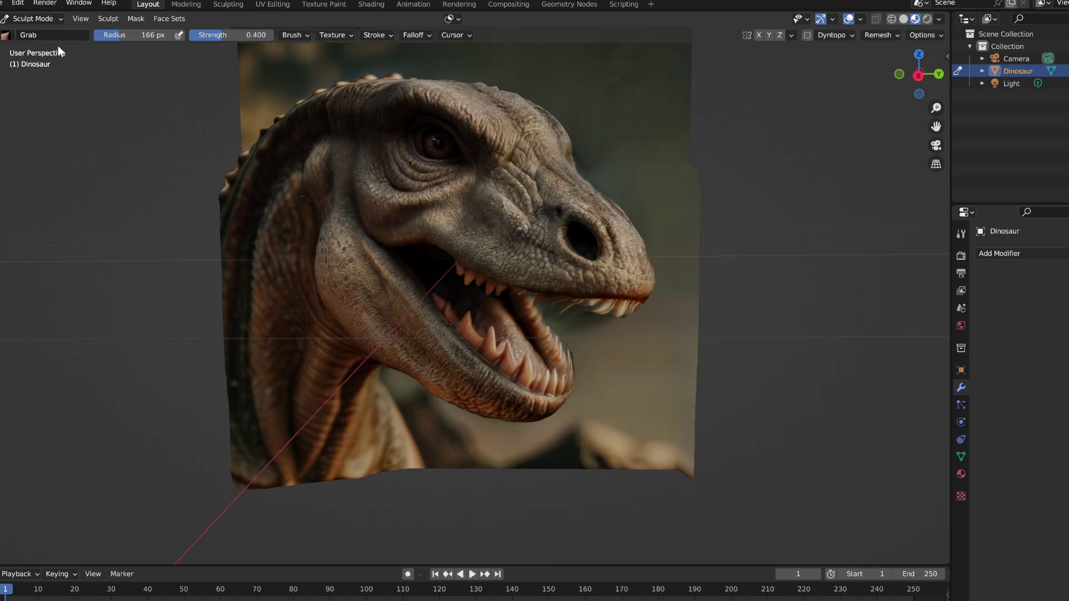
# Step: In the Texture Paint workspace, give the TexDraw brush a new Stencil-mapped image texture using image (10)tex.png
pyautogui.click(345, 5)
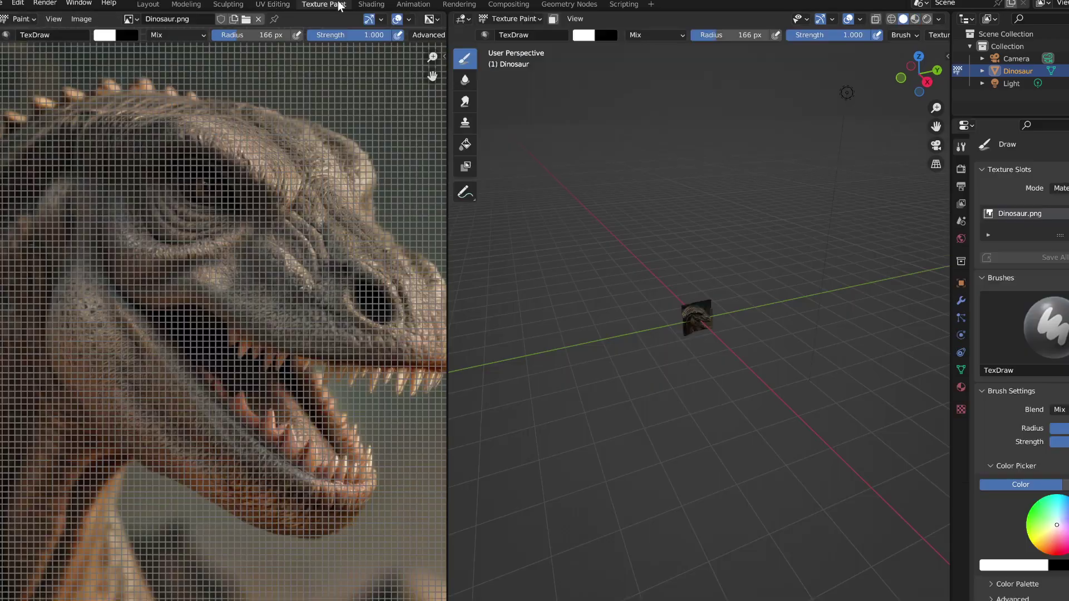
pyautogui.scroll(-5, 234, 256)
pyautogui.scroll(2, 234, 256)
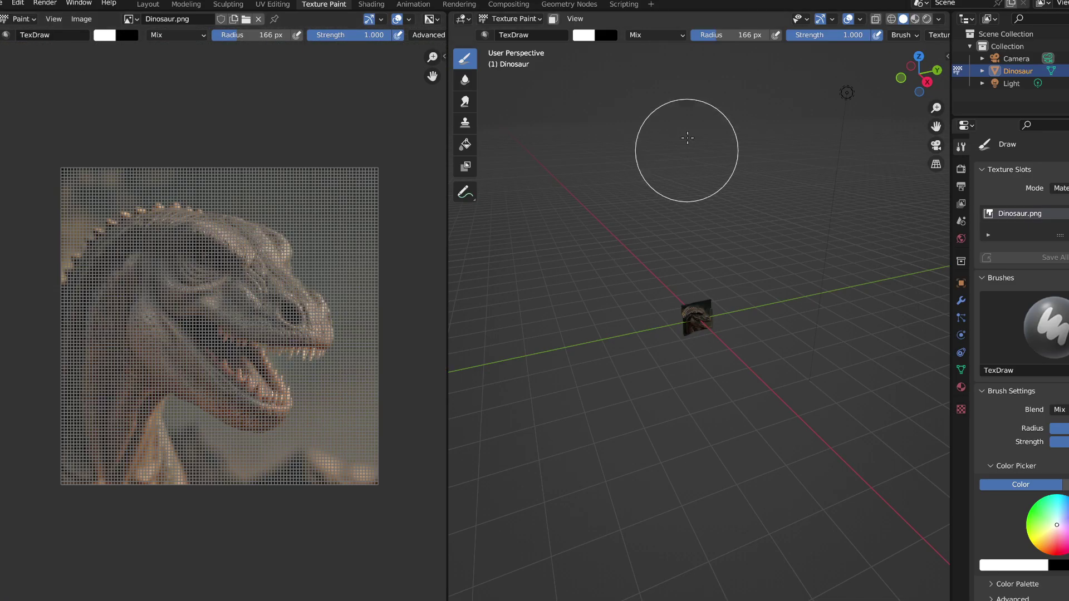
pyautogui.scroll(-5, 817, 42)
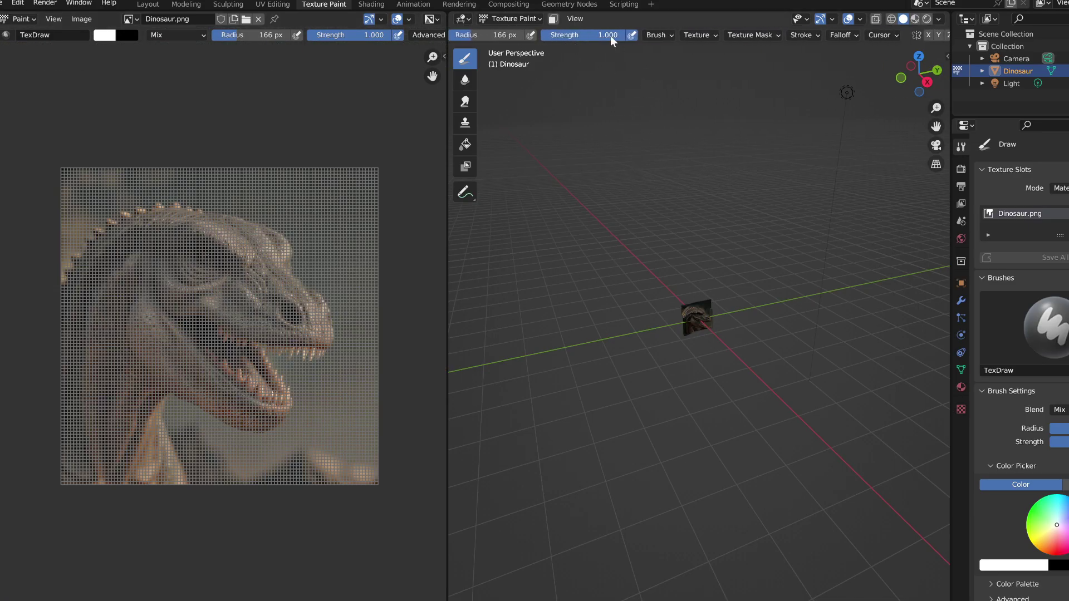
pyautogui.click(706, 35)
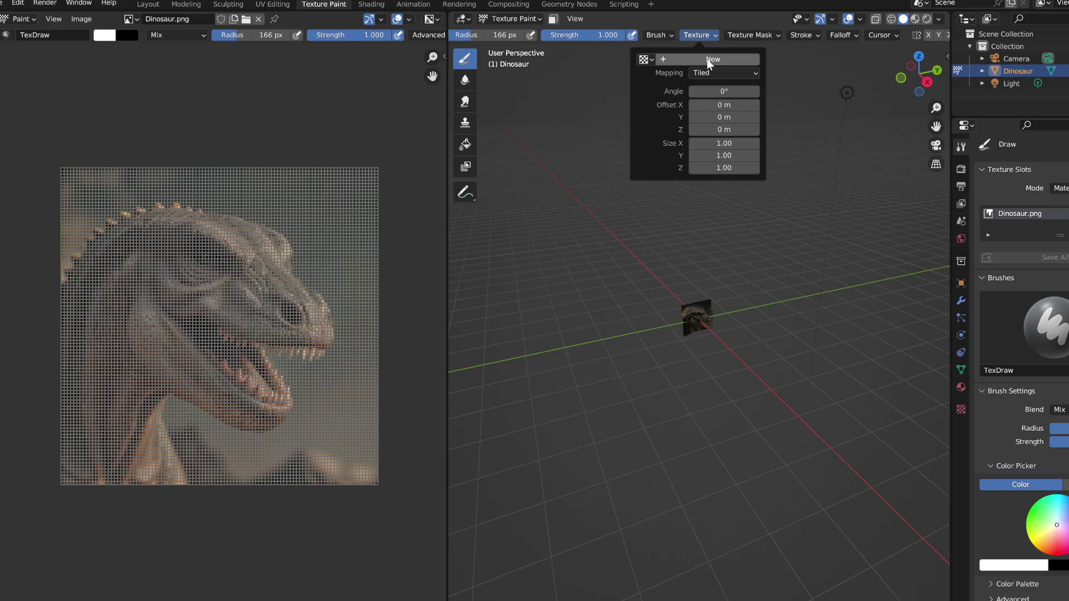
pyautogui.click(706, 58)
pyautogui.click(714, 71)
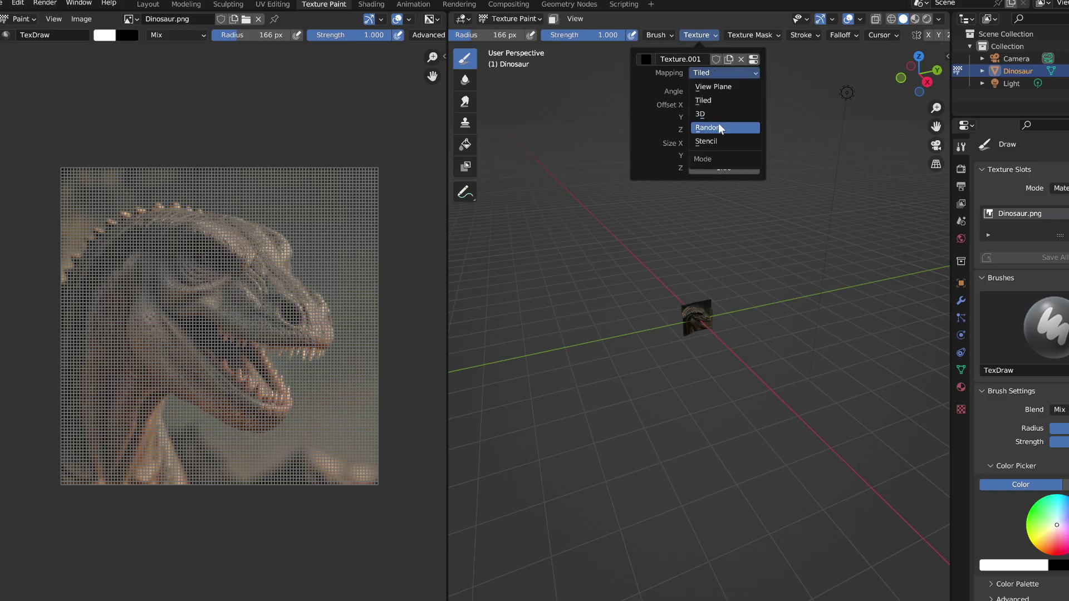
pyautogui.click(713, 142)
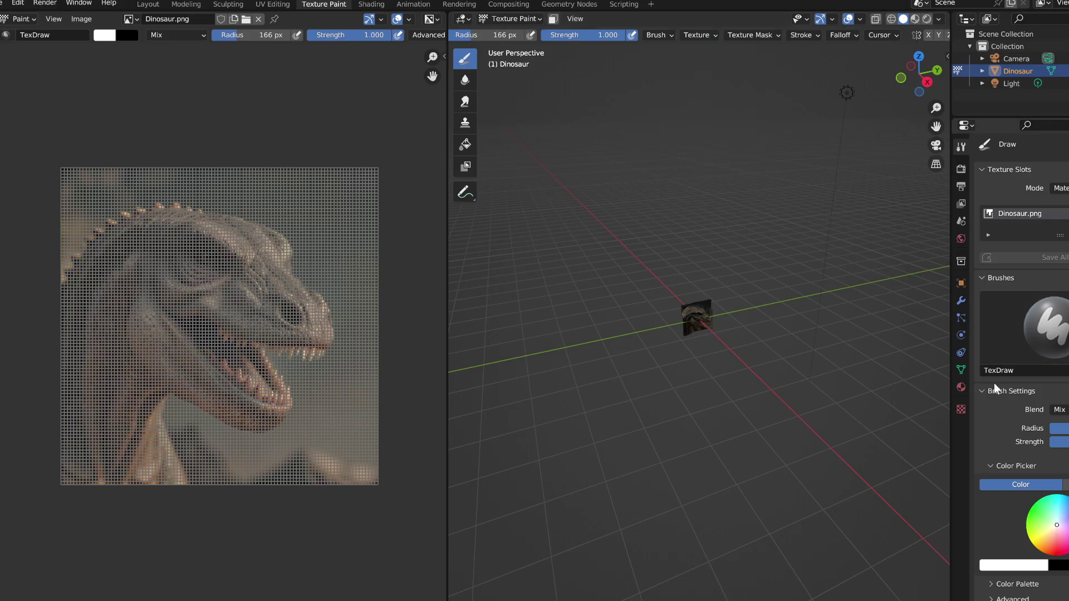
pyautogui.click(960, 411)
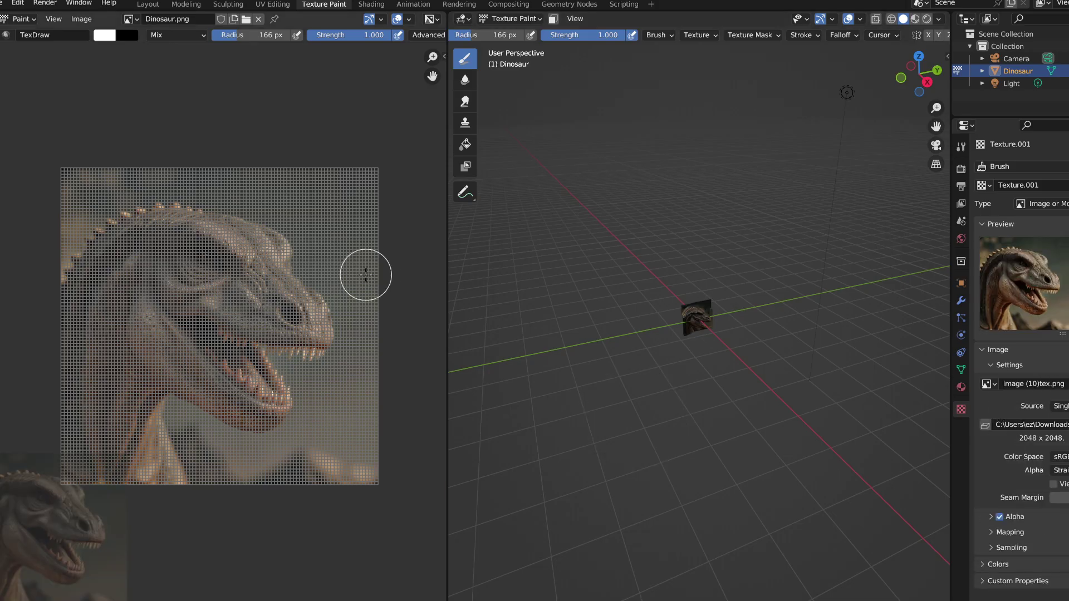
# Step: Show the relief in Material Preview shading and set the paint brush strength to 0.415
pyautogui.scroll(14, 709, 379)
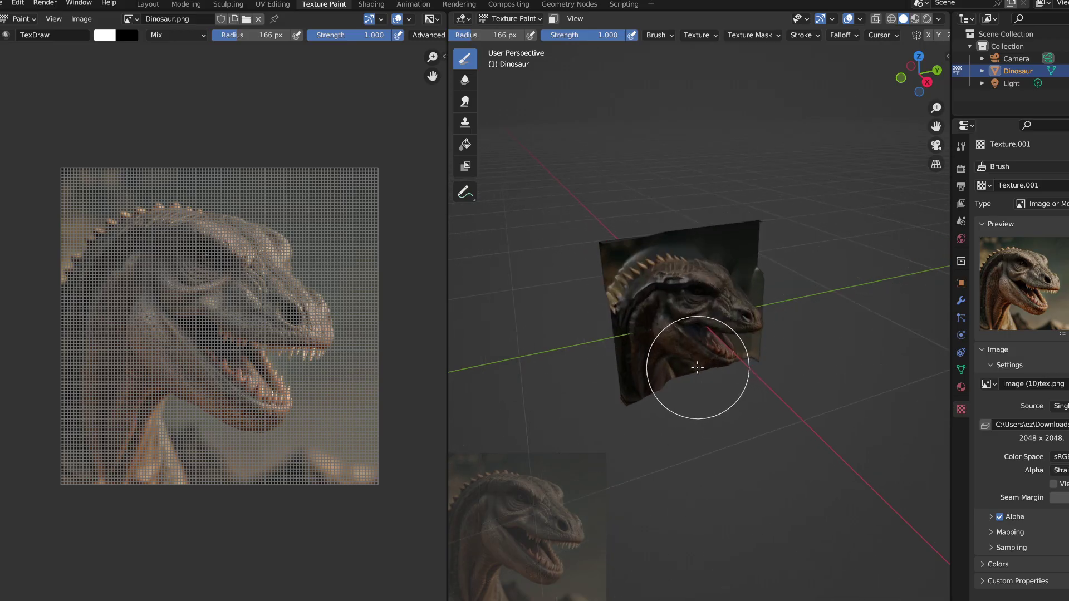
pyautogui.moveTo(711, 248); pyautogui.dragTo(610, 245, button='middle')
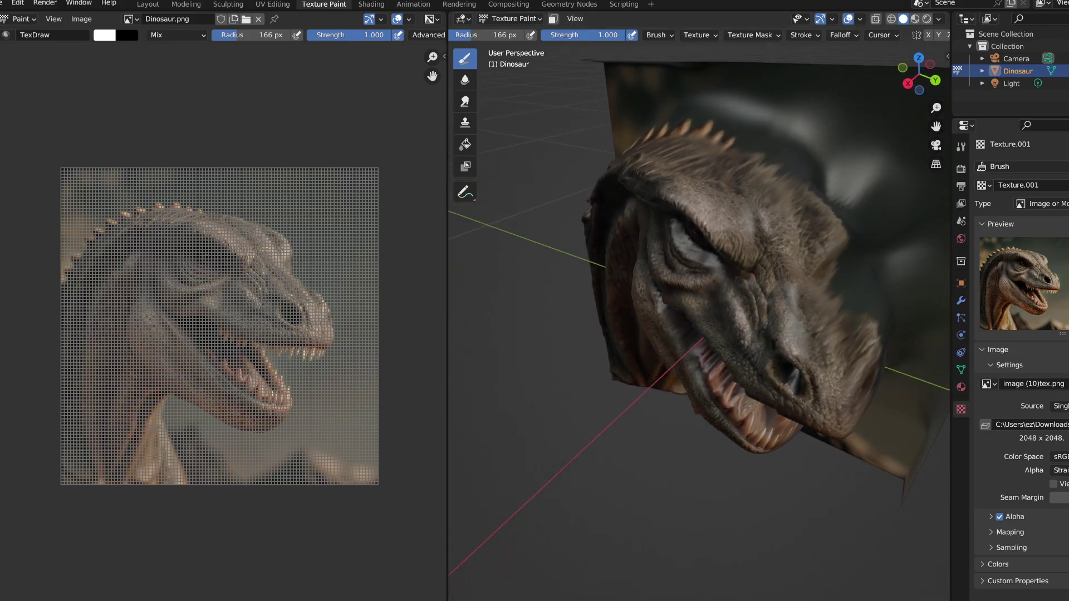
pyautogui.click(916, 19)
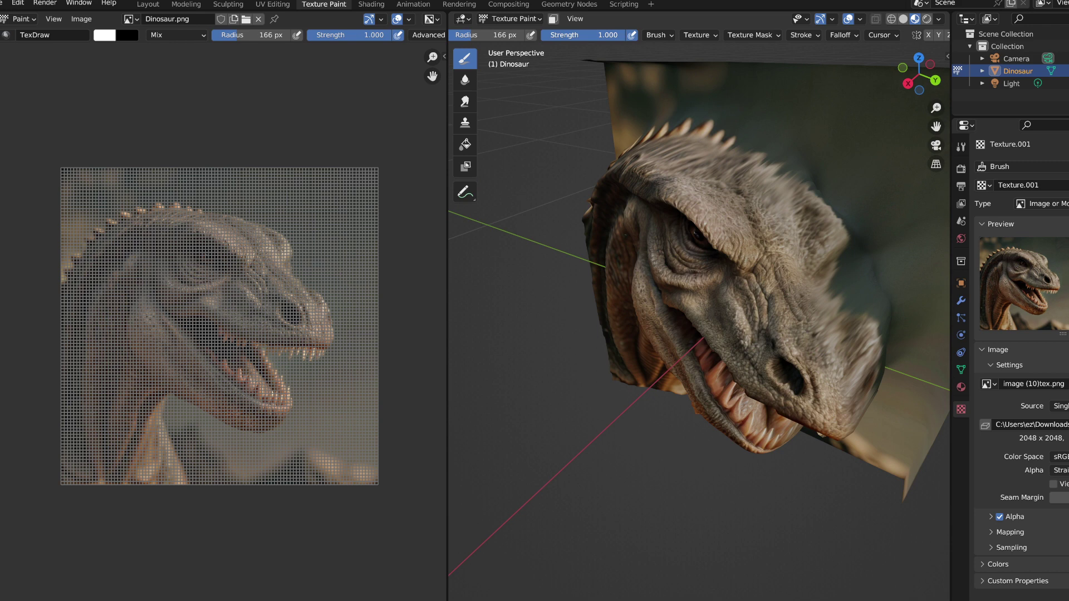
pyautogui.moveTo(601, 35); pyautogui.dragTo(579, 35)
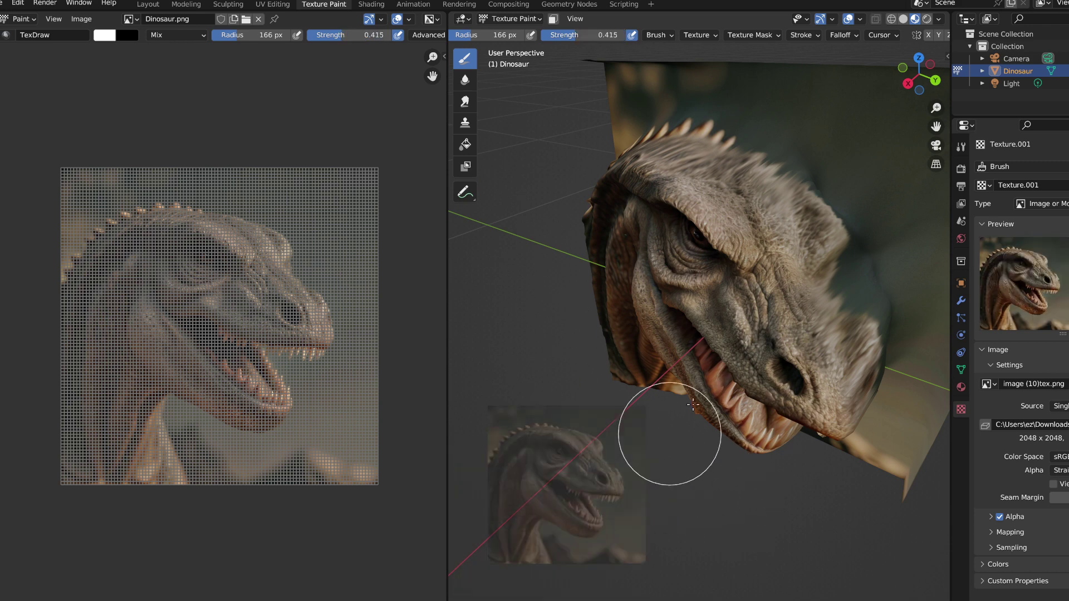
# Step: Enlarge the dinosaur stencil and position its skin area over the stretched top of the relief's head
pyautogui.moveTo(693, 405); pyautogui.dragTo(867, 191)
pyautogui.moveTo(935, 129); pyautogui.dragTo(793, 248)
pyautogui.moveTo(811, 217)
pyautogui.mouseDown(button='right')
pyautogui.moveTo(687, 466)
pyautogui.moveTo(689, 448)
pyautogui.moveTo(658, 449)
pyautogui.moveTo(705, 380)
pyautogui.mouseUp(button='right')
pyautogui.moveTo(804, 291)
pyautogui.mouseDown()
pyautogui.moveTo(687, 370)
pyautogui.moveTo(597, 245)
pyautogui.moveTo(762, 448)
pyautogui.mouseUp()
pyautogui.moveTo(762, 448); pyautogui.dragTo(707, 462, button='right')
pyautogui.keyDown('shift'); pyautogui.moveTo(720, 403); pyautogui.dragTo(773, 330, button='right'); pyautogui.keyUp('shift')
pyautogui.moveTo(842, 353); pyautogui.dragTo(707, 363, button='right')
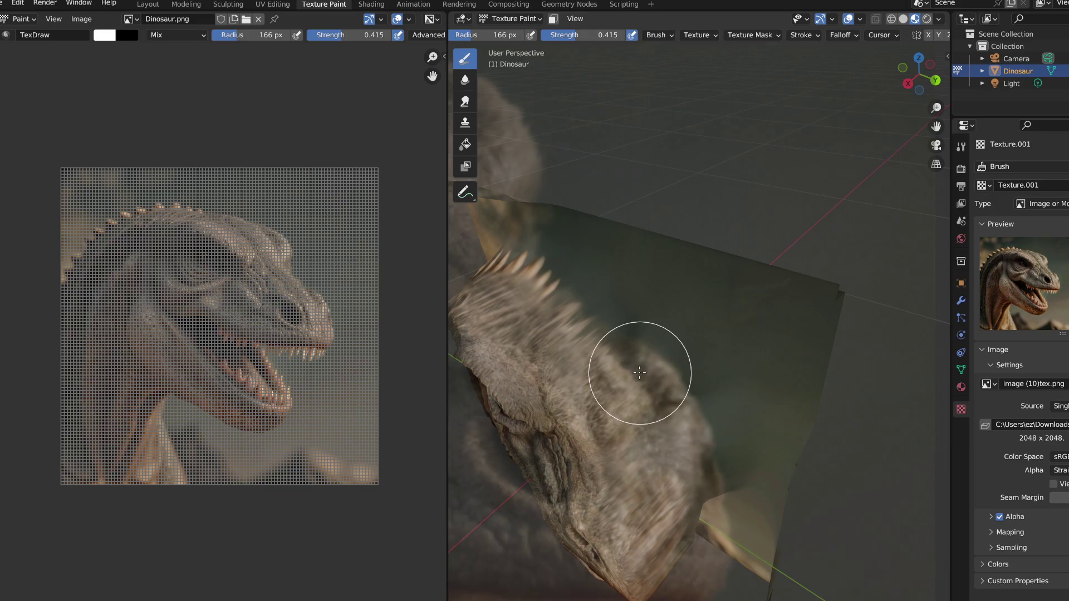
# Step: Paint stencilled skin texture over the stretched area along the top of the head and brow
pyautogui.moveTo(657, 399); pyautogui.dragTo(648, 419, button='middle')
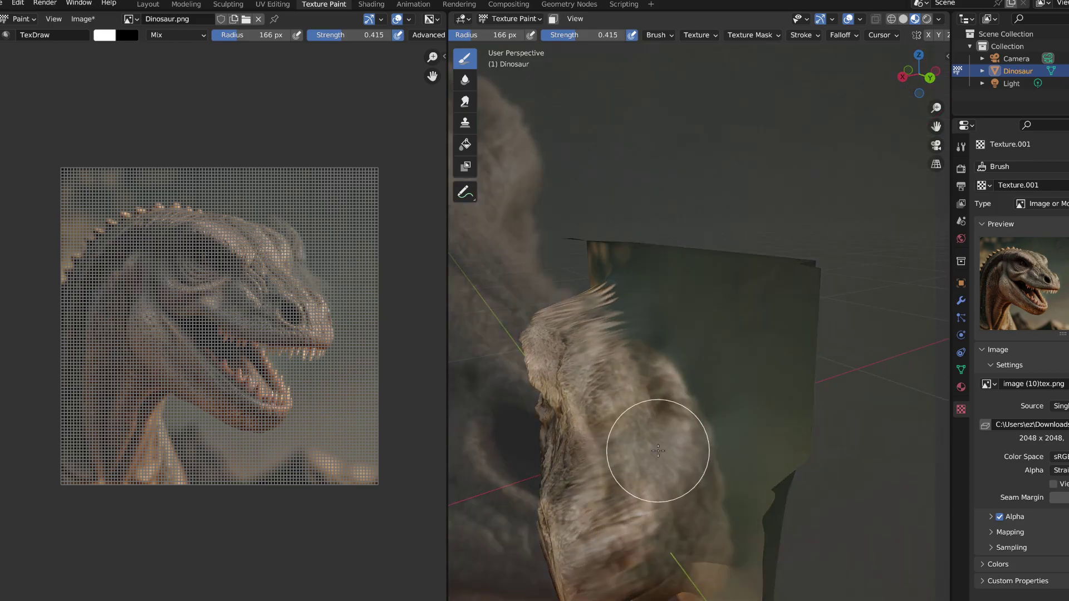
pyautogui.moveTo(658, 451)
pyautogui.mouseDown(button='right')
pyautogui.moveTo(644, 406)
pyautogui.moveTo(668, 422)
pyautogui.mouseUp(button='right')
pyautogui.moveTo(647, 369); pyautogui.dragTo(651, 415, button='middle')
pyautogui.moveTo(643, 347); pyautogui.dragTo(641, 327, button='middle')
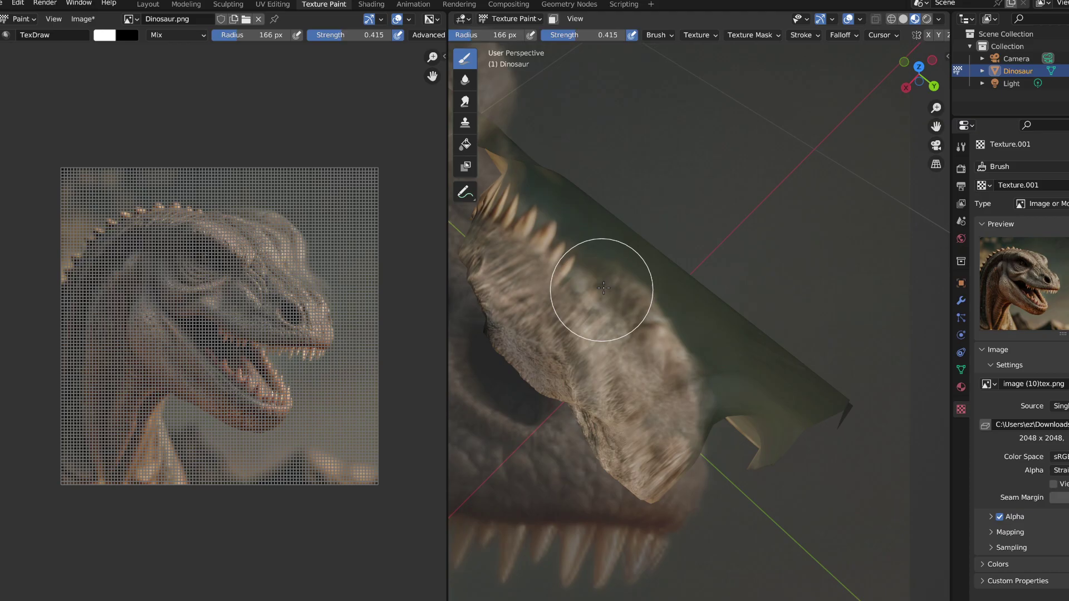
pyautogui.moveTo(603, 288); pyautogui.dragTo(663, 389, button='middle')
# Step: Paint stencilled skin texture over the stretched side and front of the snout
pyautogui.moveTo(936, 127); pyautogui.dragTo(937, 20)
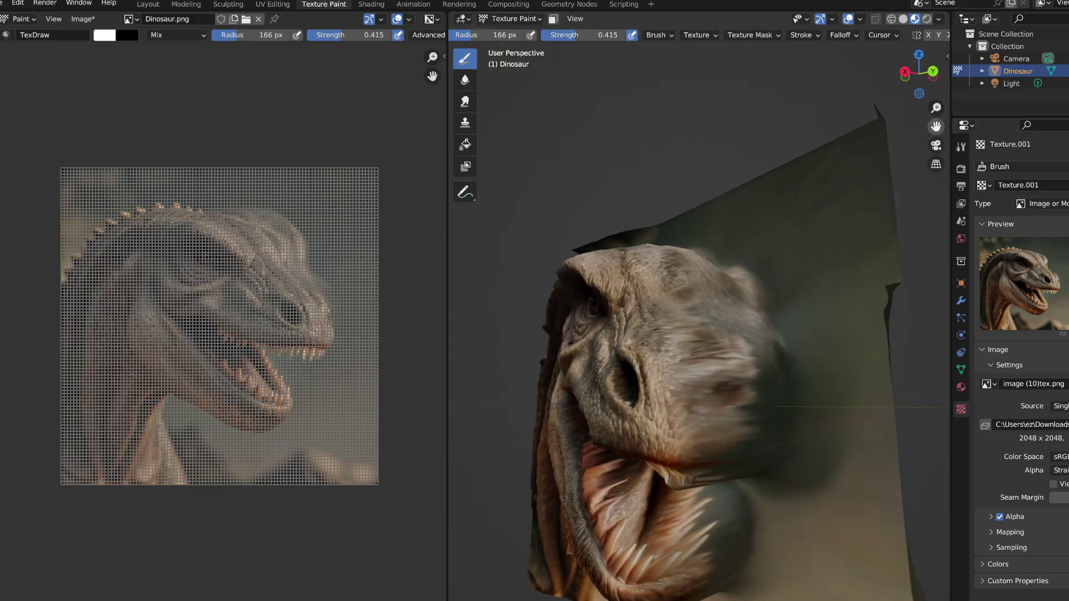
pyautogui.moveTo(772, 385); pyautogui.dragTo(734, 404, button='middle')
pyautogui.moveTo(734, 404); pyautogui.dragTo(813, 341, button='right')
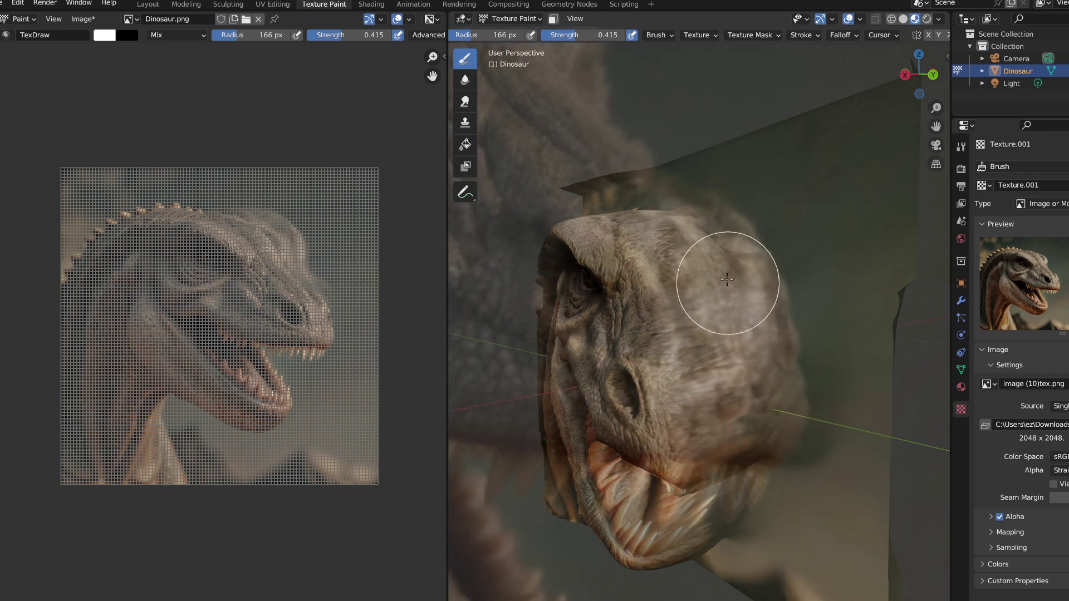
pyautogui.moveTo(766, 414); pyautogui.dragTo(770, 343, button='middle')
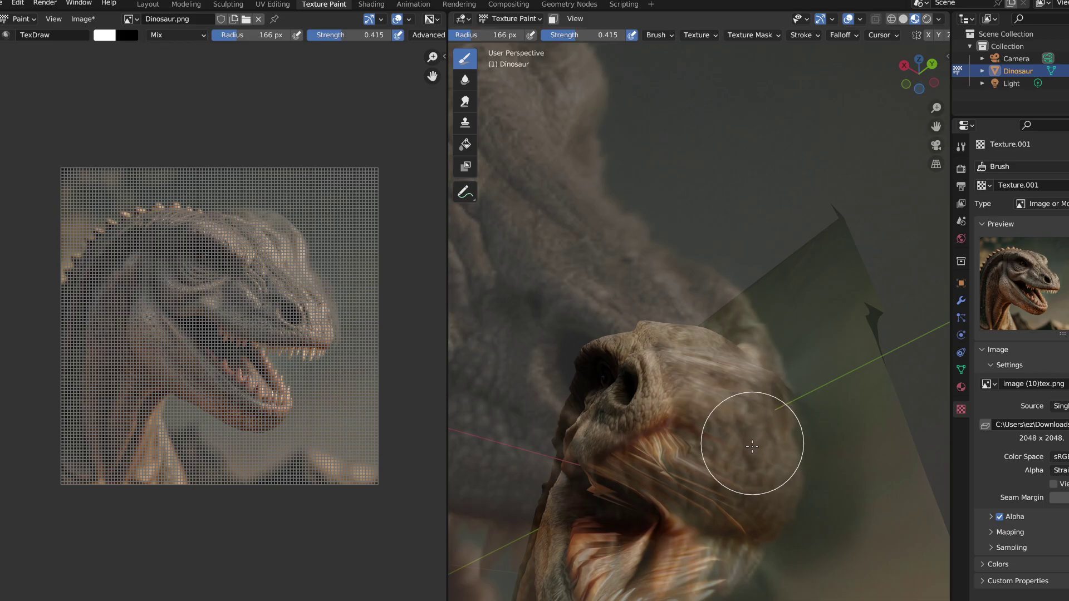
pyautogui.moveTo(753, 410); pyautogui.dragTo(825, 473, button='middle')
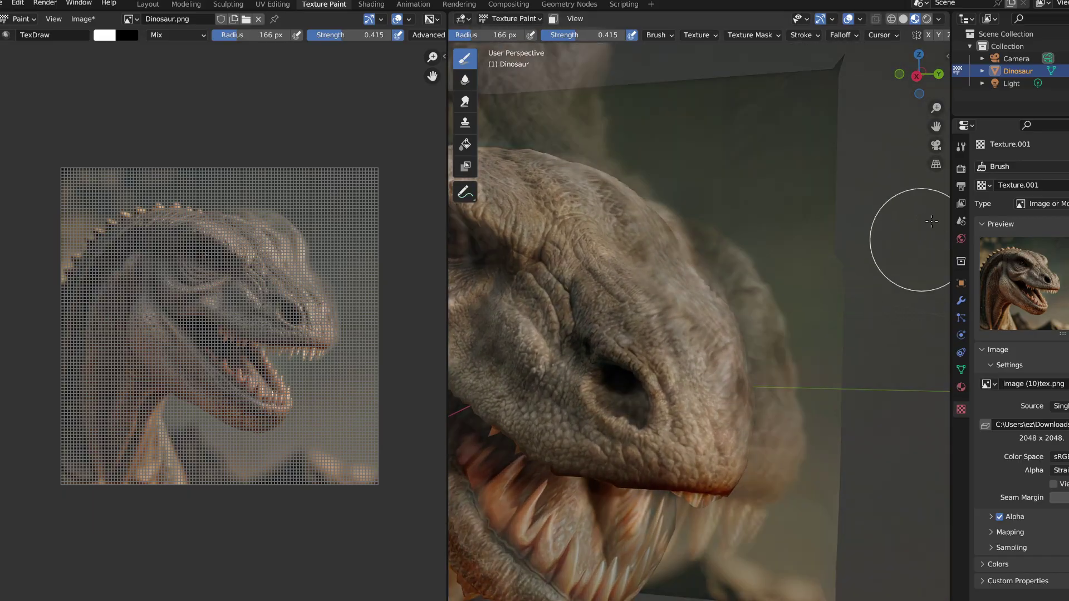
# Step: Align the stencil's skin with the lower jaw and paint over the stretched chin and underside of the jaw
pyautogui.moveTo(936, 127)
pyautogui.mouseDown()
pyautogui.moveTo(941, 66)
pyautogui.moveTo(937, 76)
pyautogui.mouseUp()
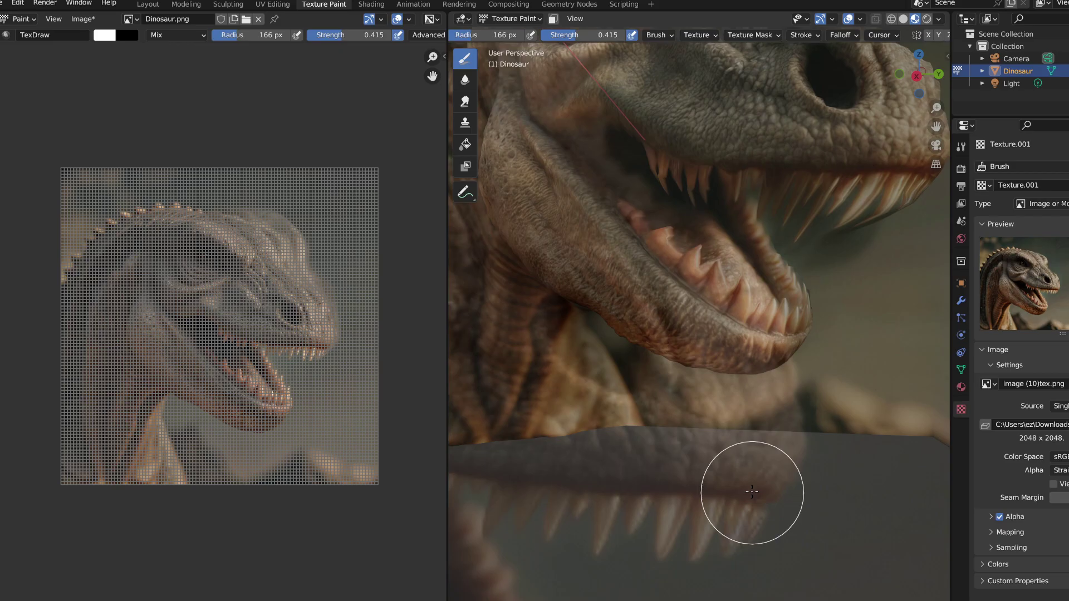
pyautogui.moveTo(751, 493)
pyautogui.mouseDown(button='middle')
pyautogui.moveTo(746, 358)
pyautogui.moveTo(724, 396)
pyautogui.moveTo(763, 398)
pyautogui.mouseUp(button='middle')
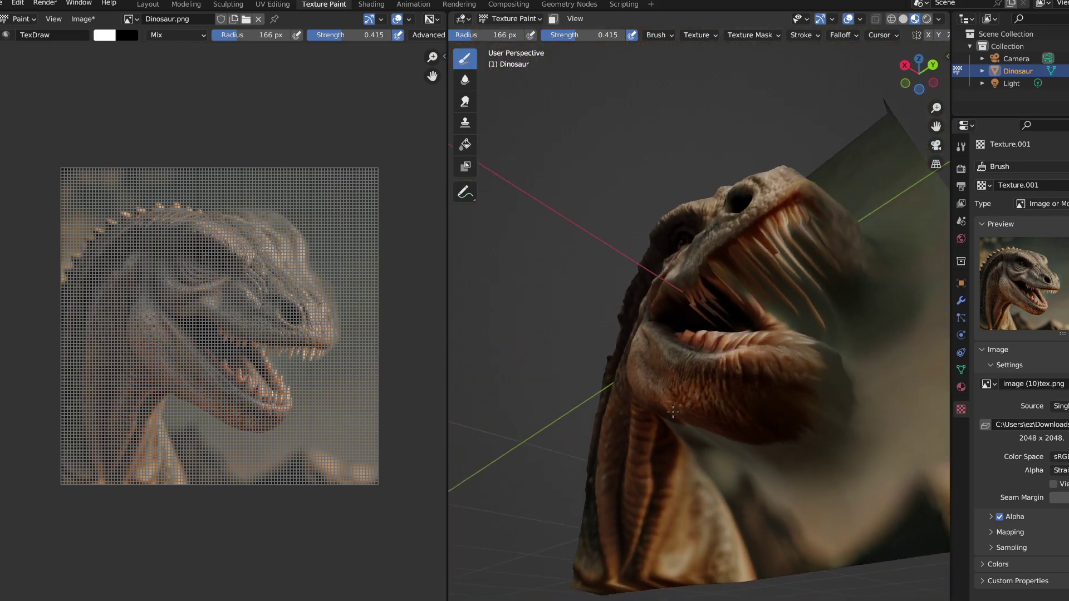
pyautogui.moveTo(865, 333)
pyautogui.mouseDown()
pyautogui.moveTo(870, 393)
pyautogui.moveTo(900, 351)
pyautogui.moveTo(886, 388)
pyautogui.mouseUp()
pyautogui.moveTo(886, 388)
pyautogui.mouseDown(button='middle')
pyautogui.moveTo(806, 405)
pyautogui.moveTo(828, 407)
pyautogui.mouseUp(button='middle')
pyautogui.moveTo(829, 416)
pyautogui.keyDown('shift'); pyautogui.mouseDown(button='right')
pyautogui.moveTo(863, 358)
pyautogui.moveTo(785, 511)
pyautogui.moveTo(812, 477)
pyautogui.moveTo(794, 454)
pyautogui.mouseUp(button='right'); pyautogui.keyUp('shift')
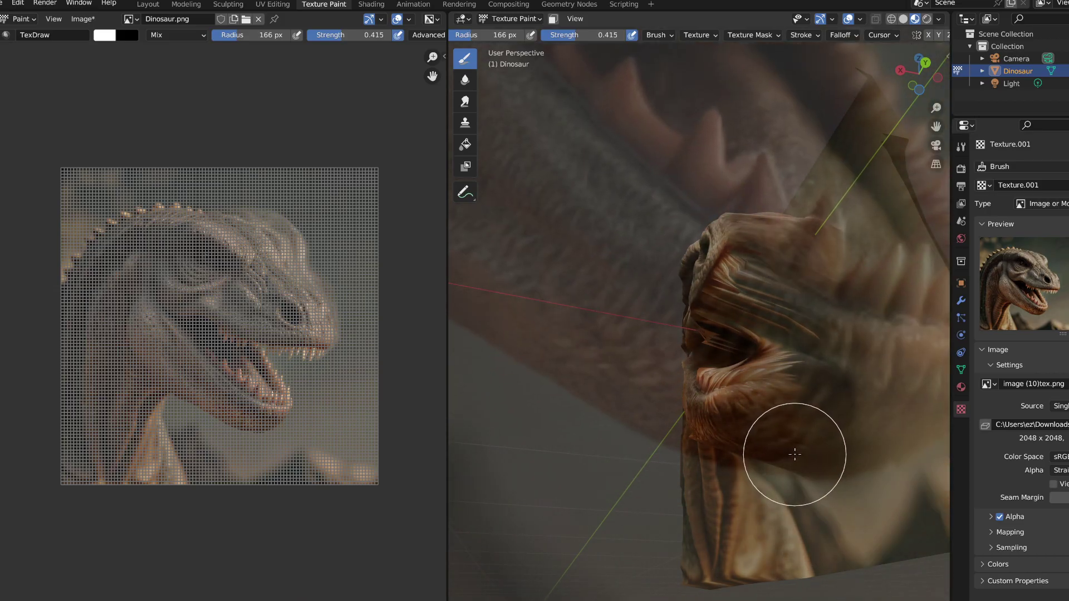
pyautogui.moveTo(829, 428); pyautogui.dragTo(812, 448, button='middle')
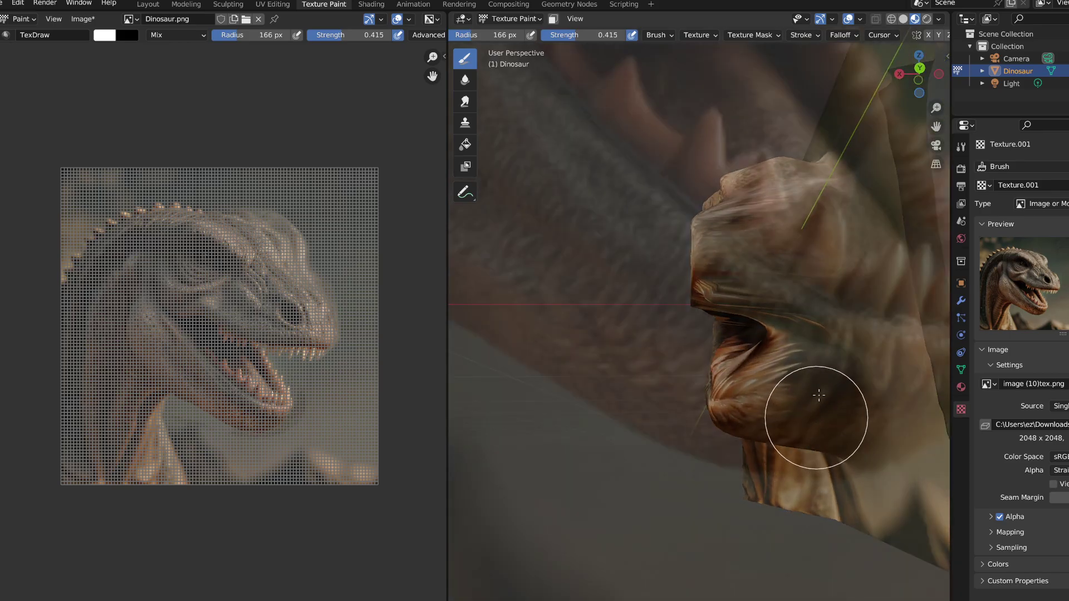
pyautogui.moveTo(801, 396); pyautogui.dragTo(856, 418, button='middle')
pyautogui.moveTo(856, 418)
pyautogui.mouseDown()
pyautogui.moveTo(706, 405)
pyautogui.moveTo(674, 437)
pyautogui.moveTo(663, 415)
pyautogui.moveTo(561, 367)
pyautogui.moveTo(703, 440)
pyautogui.moveTo(612, 398)
pyautogui.mouseUp()
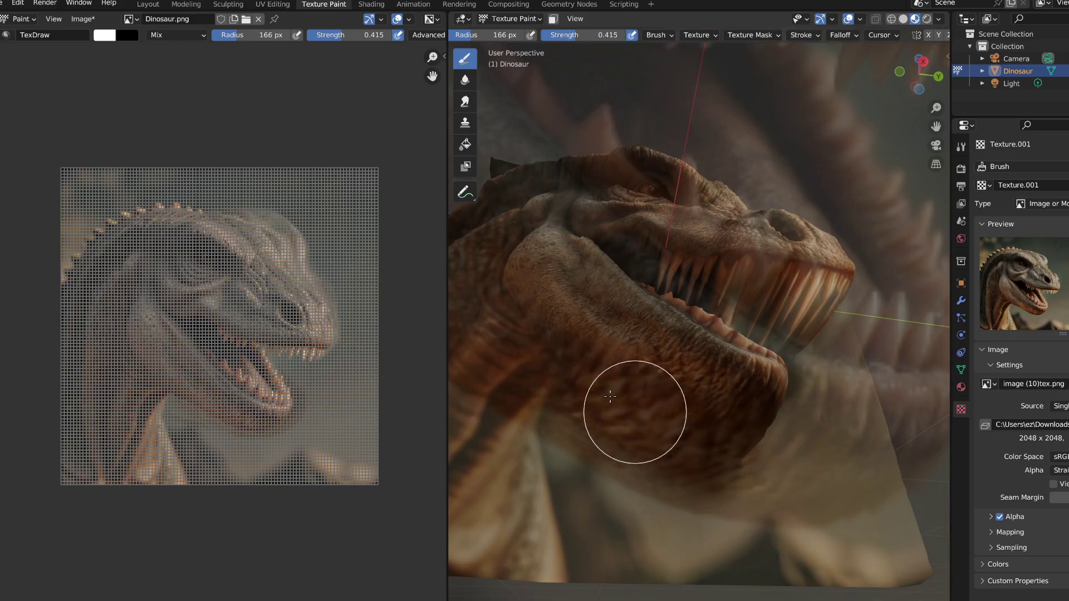
pyautogui.moveTo(612, 398)
pyautogui.mouseDown(button='middle')
pyautogui.moveTo(619, 413)
pyautogui.moveTo(587, 444)
pyautogui.moveTo(628, 456)
pyautogui.mouseUp(button='middle')
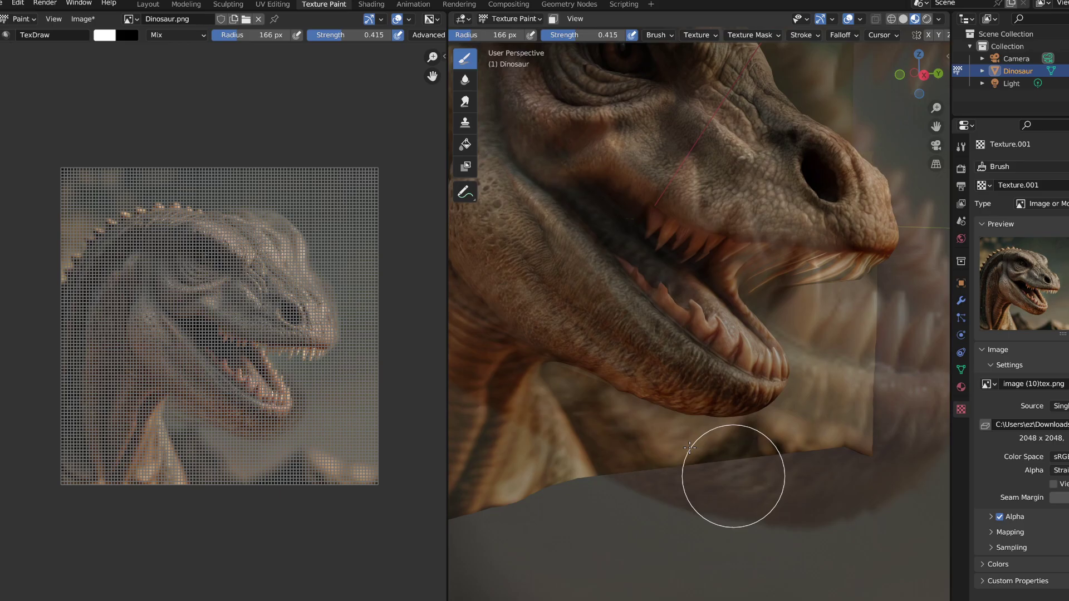
# Step: Return to the Layout workspace and inspect the painted dinosaur relief from slightly different angles
pyautogui.click(148, 4)
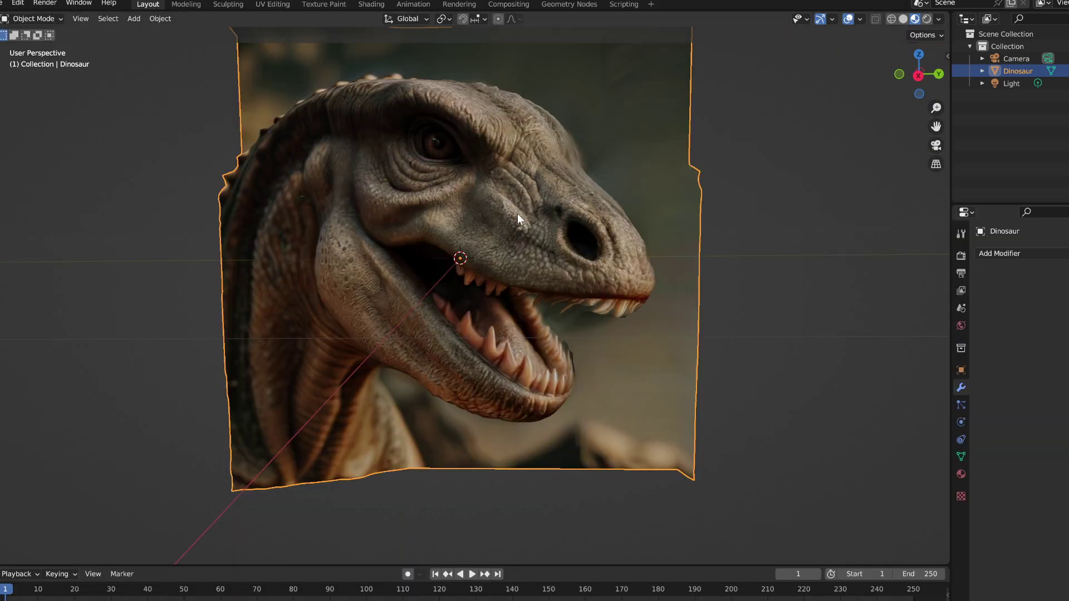
pyautogui.moveTo(517, 213); pyautogui.dragTo(538, 198, button='middle')
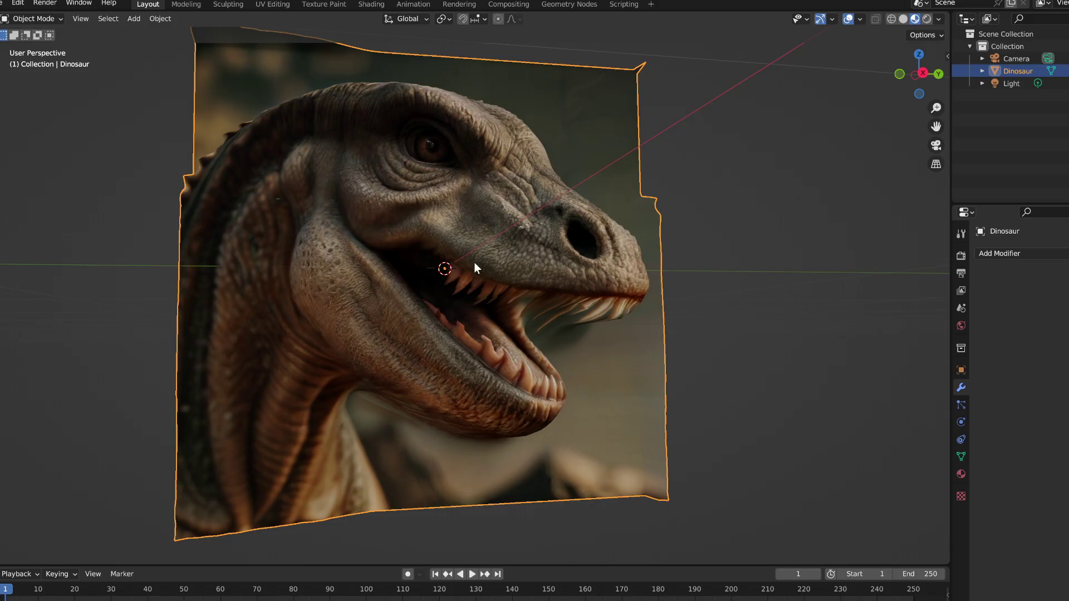
pyautogui.moveTo(469, 265); pyautogui.dragTo(444, 260, button='middle')
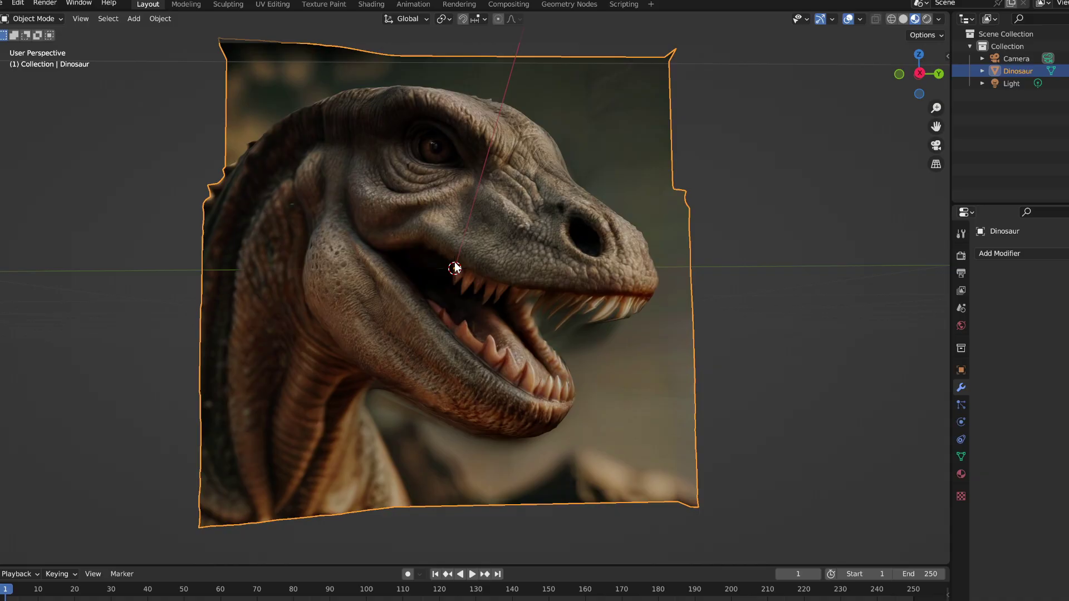
# Step: Switch the viewport to rendered shading, select the light and adjust its location values to relight the dinosaur
pyautogui.moveTo(454, 267)
pyautogui.mouseDown(button='middle')
pyautogui.moveTo(412, 258)
pyautogui.moveTo(449, 250)
pyautogui.moveTo(464, 219)
pyautogui.moveTo(453, 241)
pyautogui.moveTo(474, 289)
pyautogui.moveTo(435, 273)
pyautogui.mouseUp(button='middle')
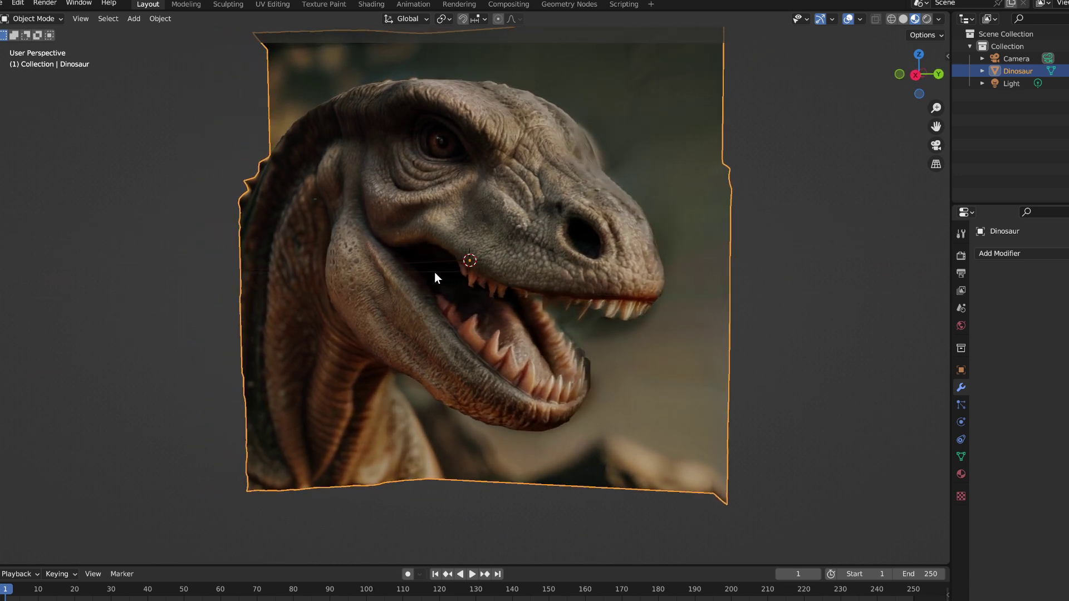
pyautogui.click(927, 19)
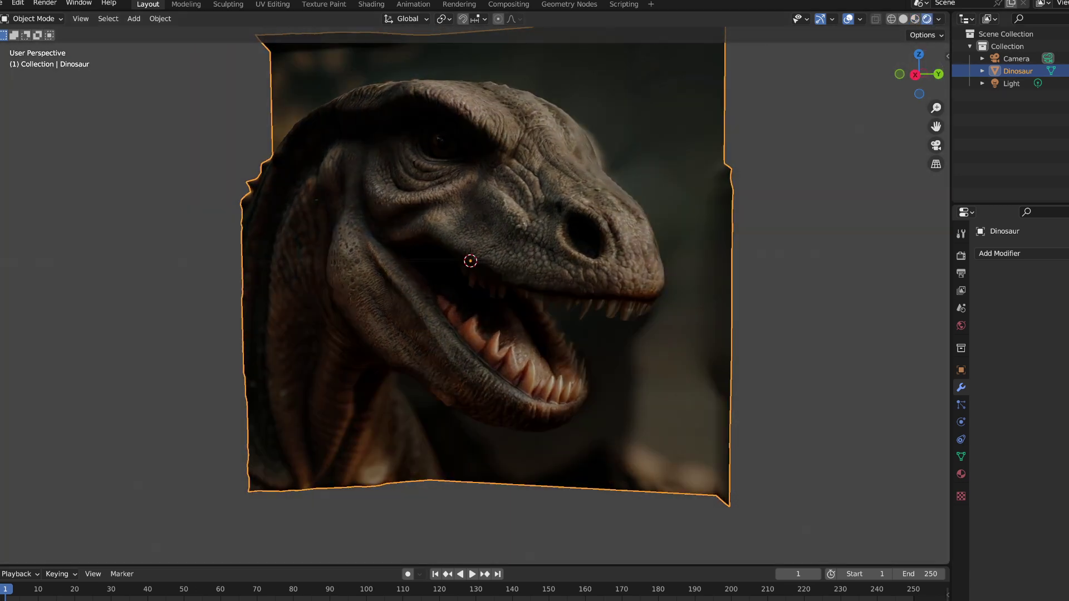
pyautogui.click(1011, 85)
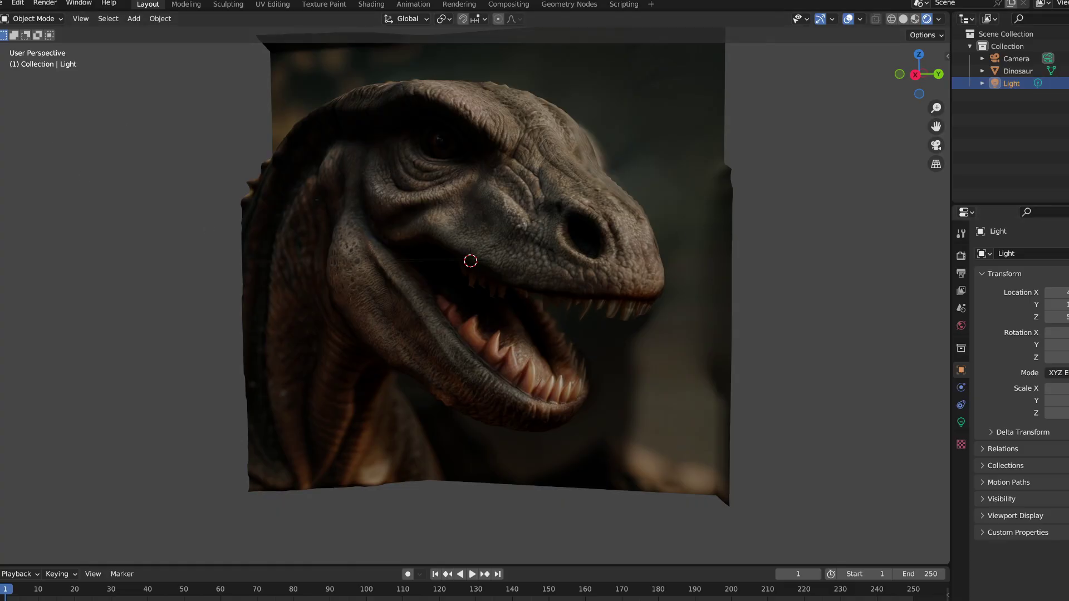
pyautogui.moveTo(1065, 293)
pyautogui.mouseDown()
pyautogui.moveTo(1027, 305)
pyautogui.moveTo(1051, 317)
pyautogui.moveTo(1032, 317)
pyautogui.moveTo(1046, 317)
pyautogui.moveTo(1054, 292)
pyautogui.moveTo(1051, 305)
pyautogui.mouseUp()
pyautogui.moveTo(765, 308); pyautogui.dragTo(684, 314, button='middle')
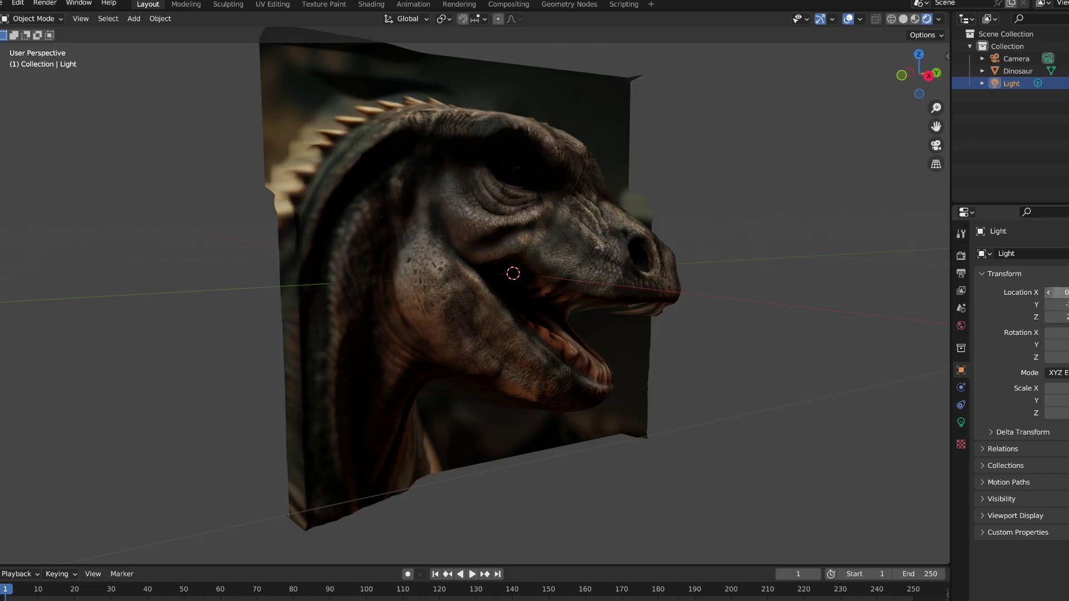
pyautogui.moveTo(1061, 292); pyautogui.dragTo(1055, 305)
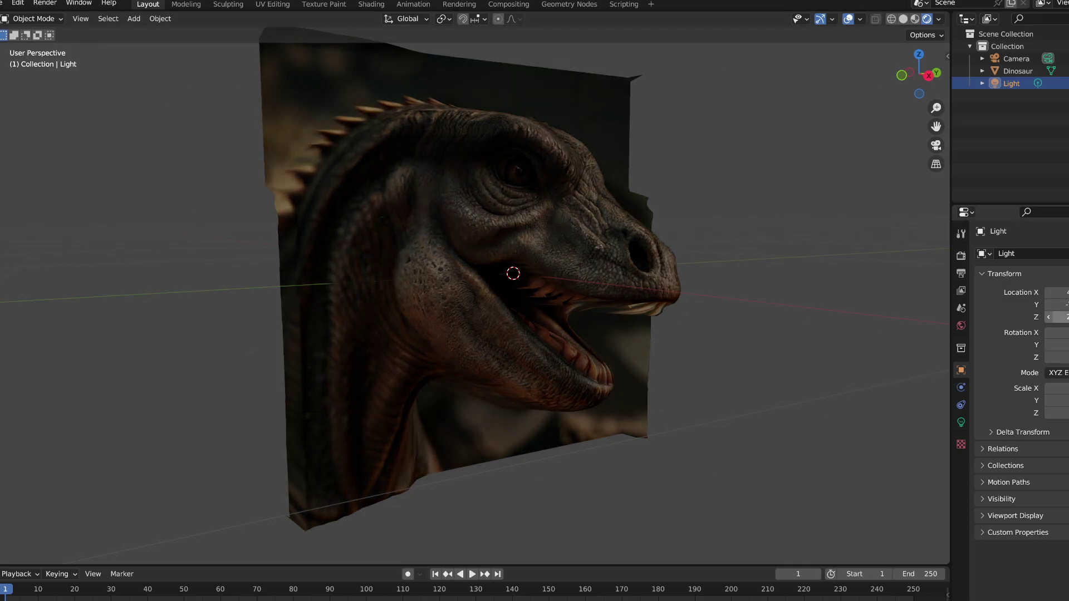
pyautogui.moveTo(1058, 317); pyautogui.dragTo(1065, 305)
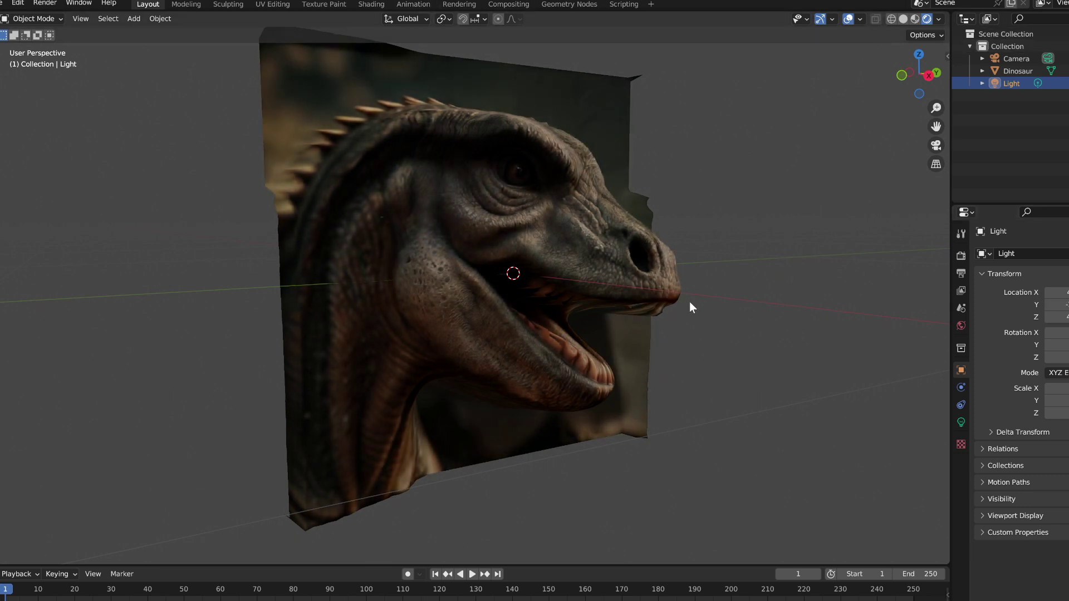
# Step: Lower the light along the Z axis by about 4.7 m to roughly the relief's height
pyautogui.moveTo(683, 245); pyautogui.dragTo(516, 219, button='middle')
pyautogui.scroll(-3, 509, 226)
pyautogui.scroll(-5, 509, 232)
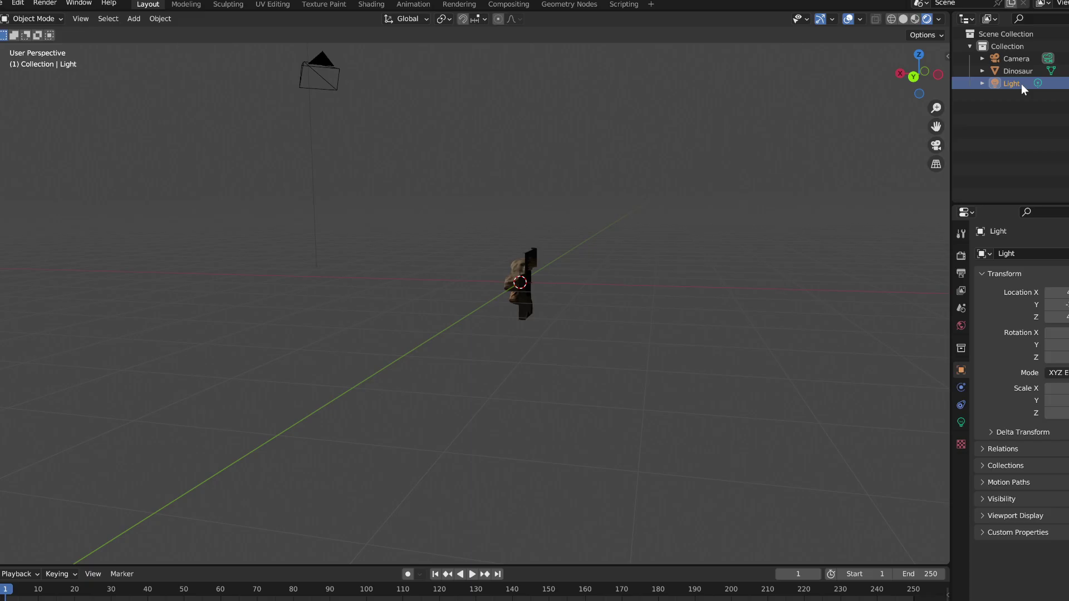
pyautogui.scroll(-2, 390, 217)
pyautogui.moveTo(390, 217); pyautogui.dragTo(396, 226, button='middle')
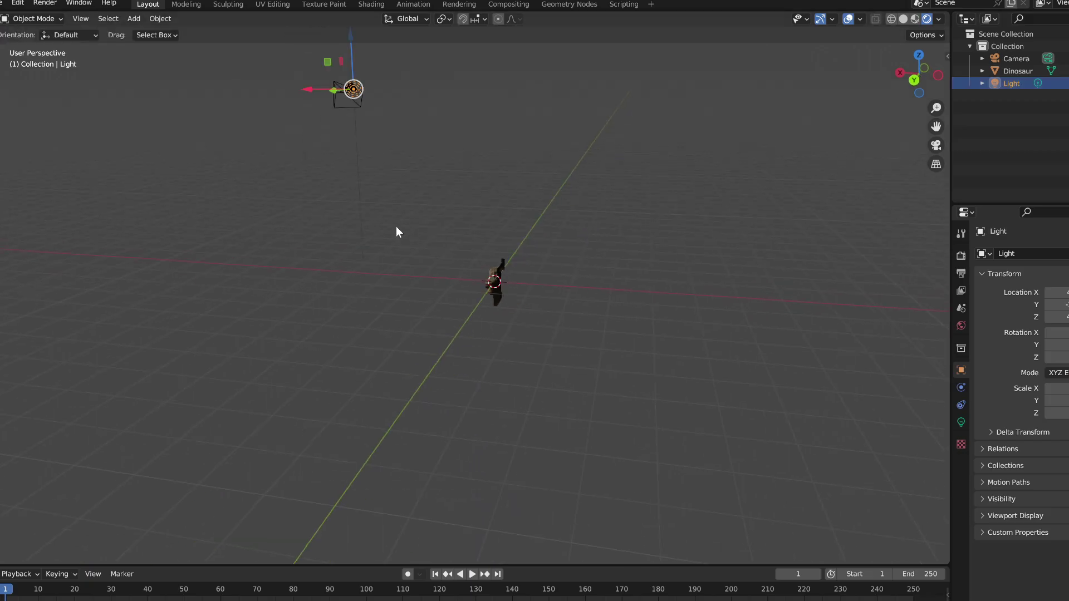
pyautogui.scroll(-3, 407, 192)
pyautogui.moveTo(398, 116); pyautogui.dragTo(395, 144)
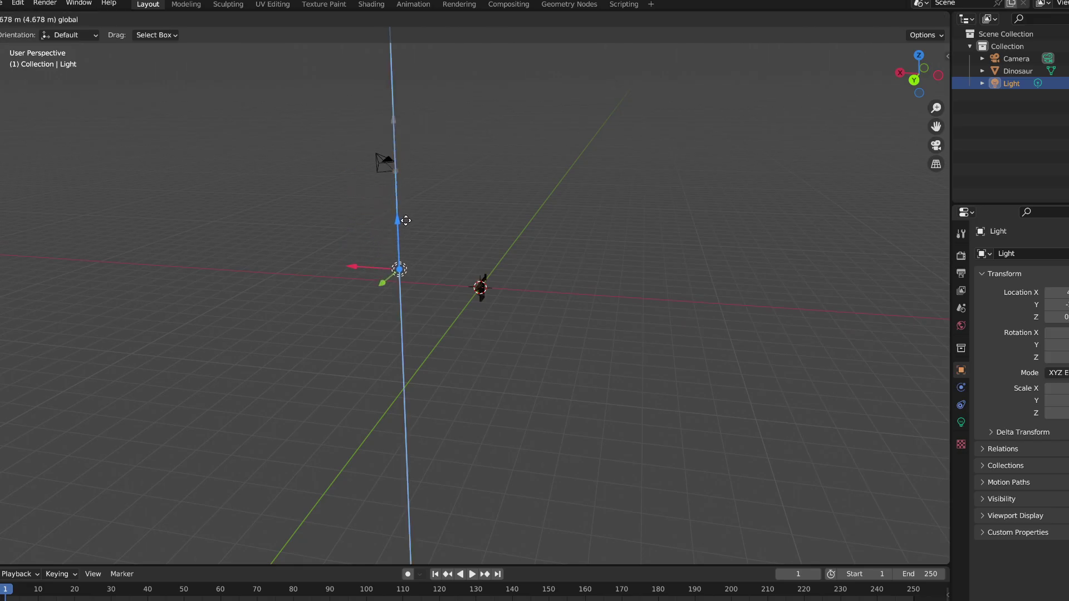
pyautogui.moveTo(406, 221); pyautogui.dragTo(406, 221)
# Step: Move the light about 10.8 m along Y and about -2.05 m along X, closer to the front of the relief
pyautogui.moveTo(380, 285); pyautogui.dragTo(430, 244)
pyautogui.moveTo(432, 257); pyautogui.dragTo(539, 263, button='middle')
pyautogui.moveTo(258, 278); pyautogui.dragTo(429, 301)
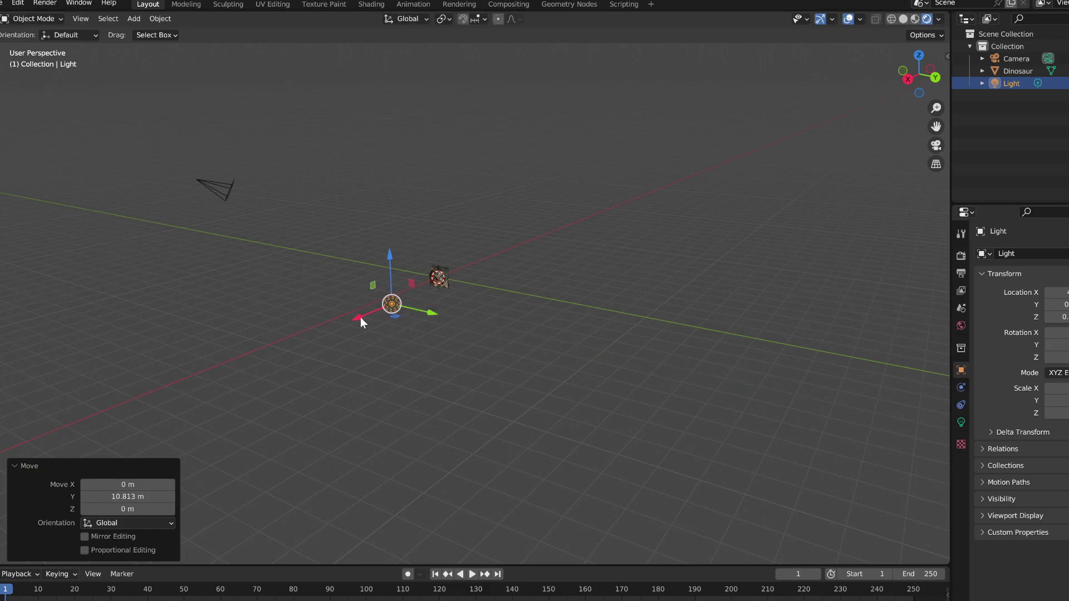
pyautogui.moveTo(359, 316); pyautogui.dragTo(391, 293)
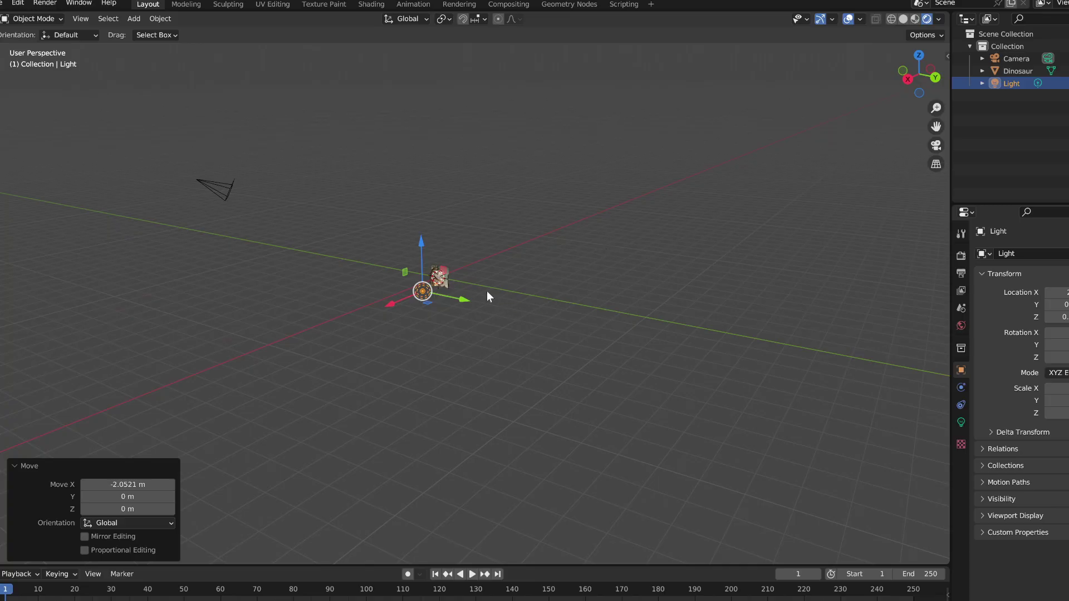
# Step: Shift the light about -0.8 m along Y and about -1.13 m along X
pyautogui.scroll(8, 420, 325)
pyautogui.moveTo(373, 246); pyautogui.dragTo(414, 236, button='middle')
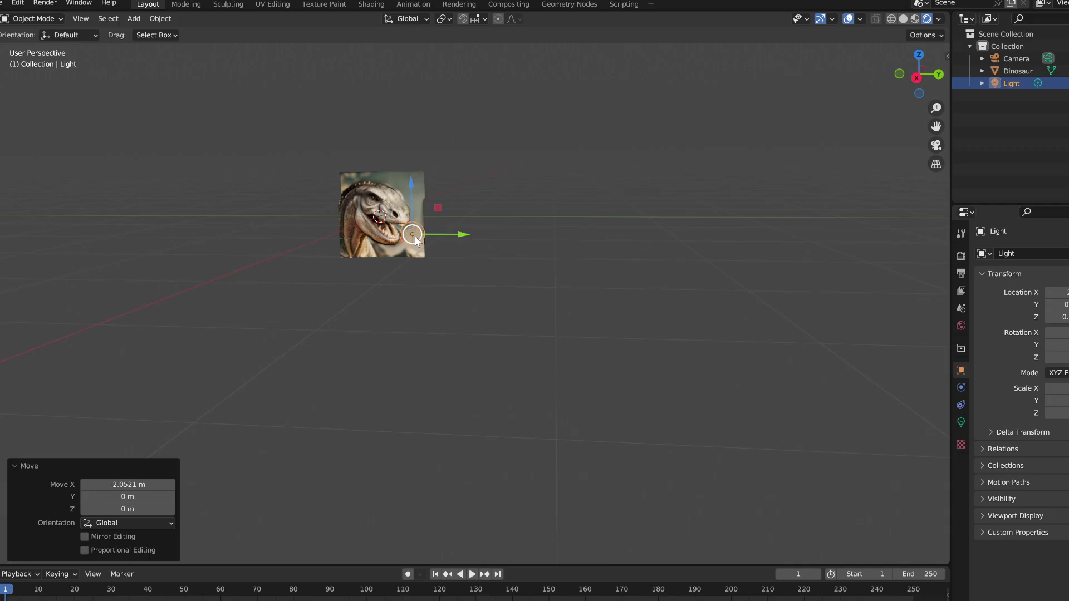
pyautogui.scroll(4, 409, 238)
pyautogui.moveTo(941, 120); pyautogui.dragTo(1047, 234)
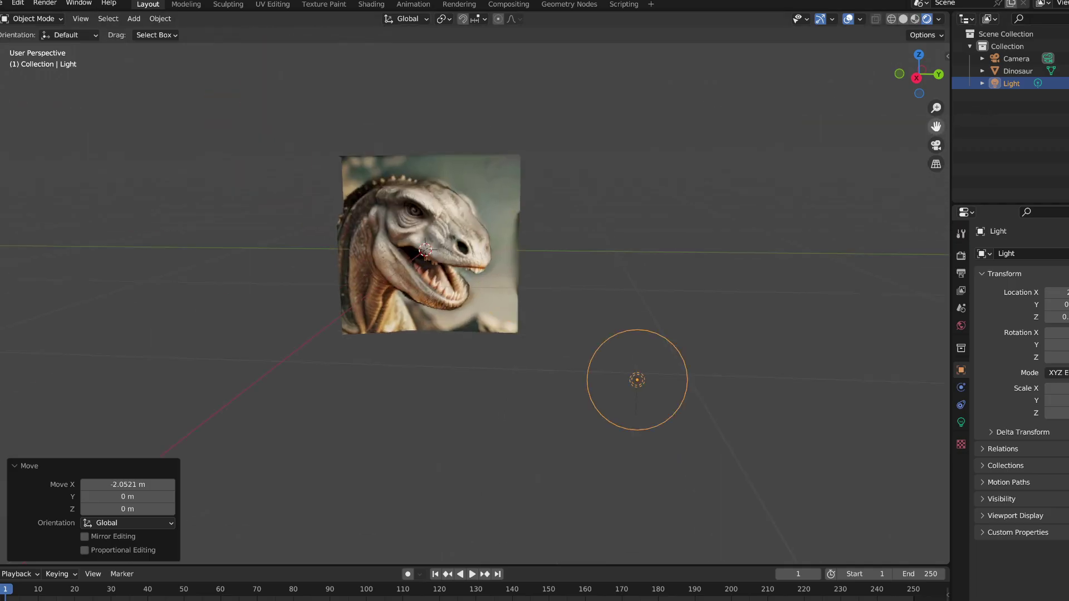
pyautogui.scroll(5, 532, 258)
pyautogui.scroll(-8, 551, 256)
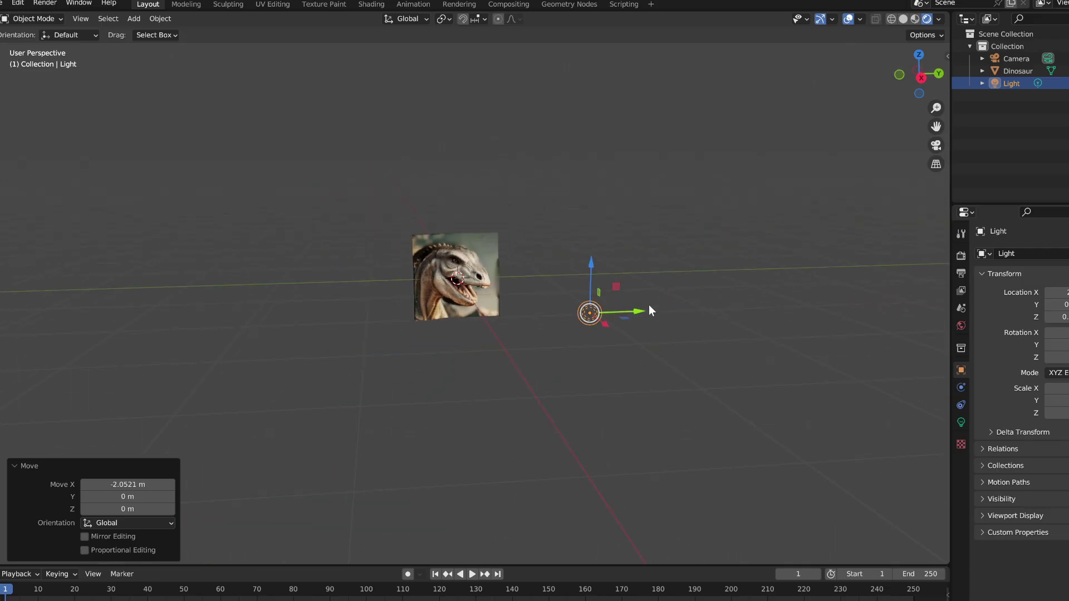
pyautogui.moveTo(640, 311); pyautogui.dragTo(491, 300)
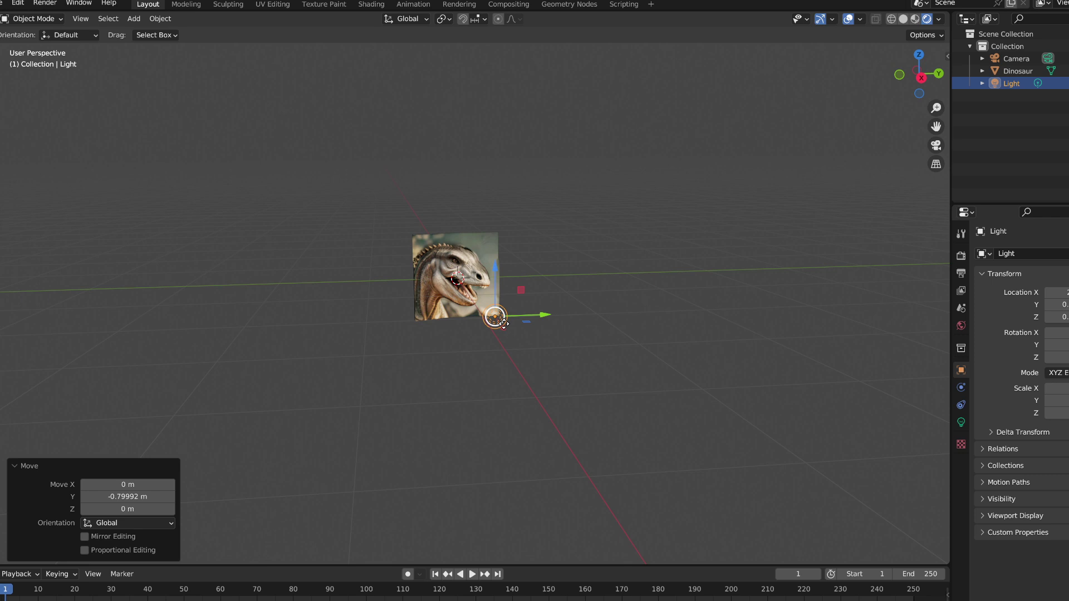
pyautogui.moveTo(504, 322); pyautogui.dragTo(534, 345, button='middle')
# Step: Bring the light closer to the relief along X and shift it about 0.59 m along Y, beyond the snout
pyautogui.moveTo(533, 344); pyautogui.dragTo(433, 294)
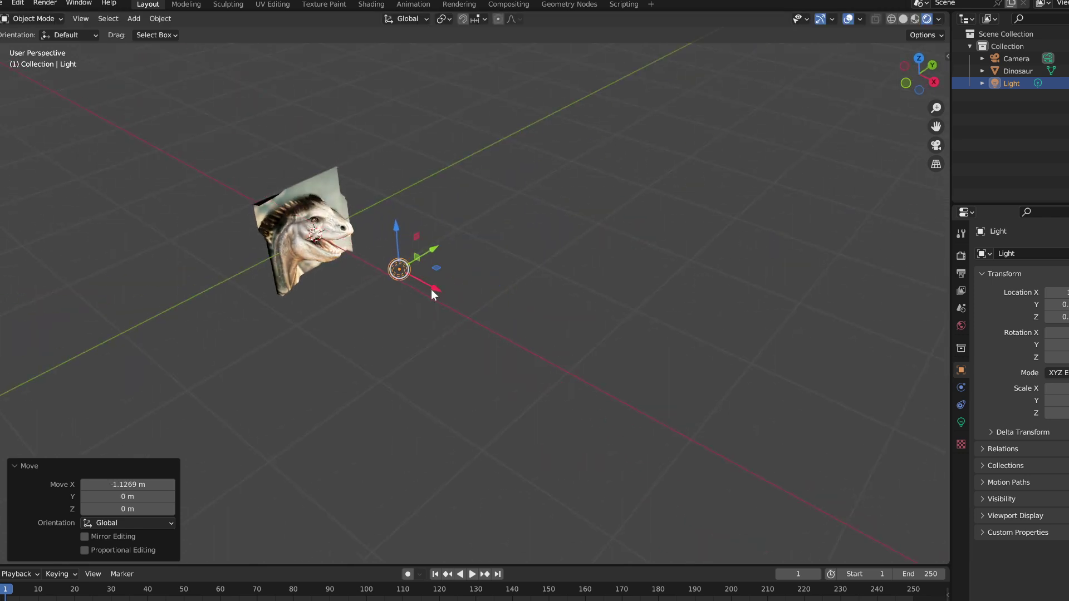
pyautogui.moveTo(433, 293); pyautogui.dragTo(423, 317, button='middle')
pyautogui.click(436, 313)
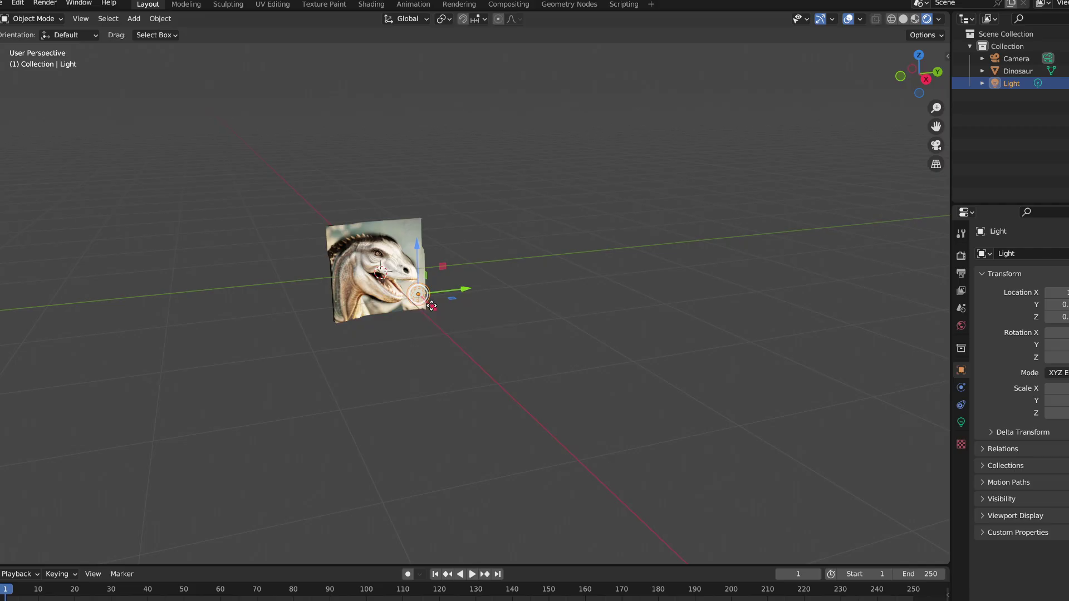
pyautogui.moveTo(434, 307); pyautogui.dragTo(516, 272)
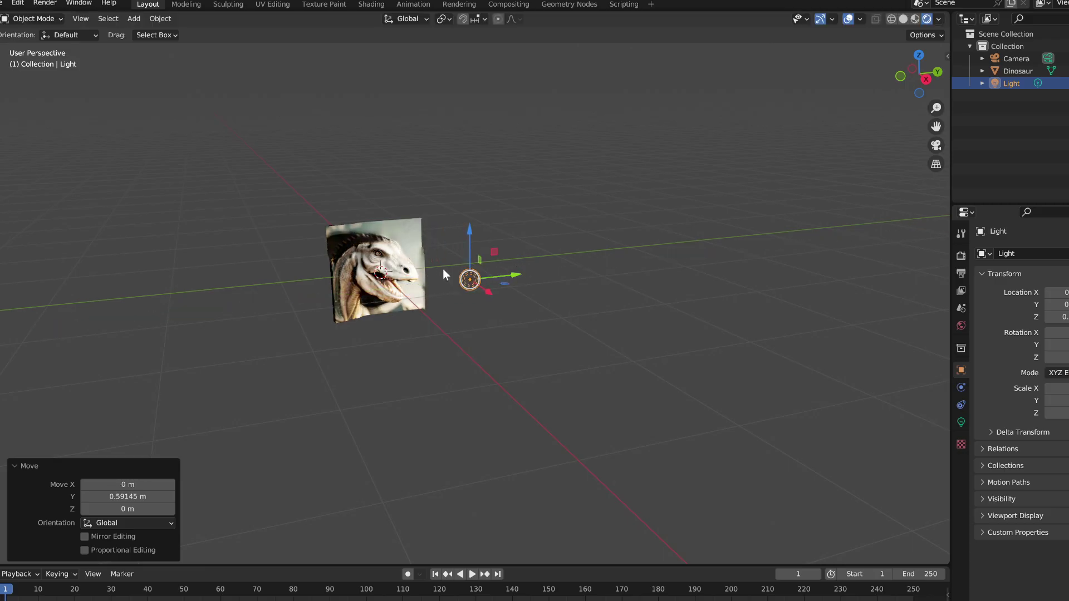
# Step: Reduce the point light's power below 1000 W to soften the illumination on the relief
pyautogui.scroll(4, 440, 281)
pyautogui.scroll(1, 427, 260)
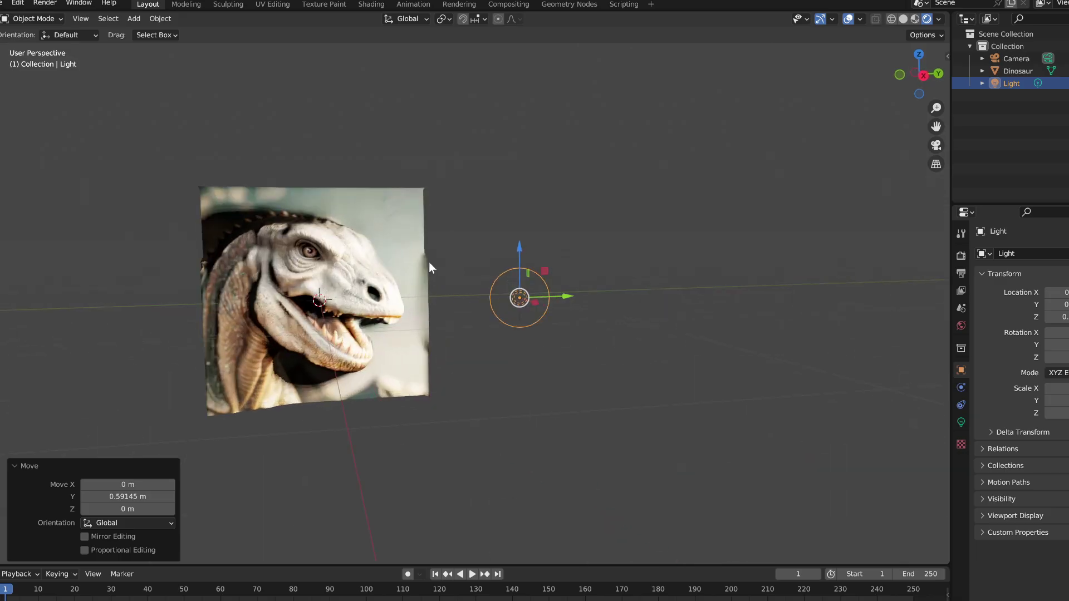
pyautogui.click(961, 421)
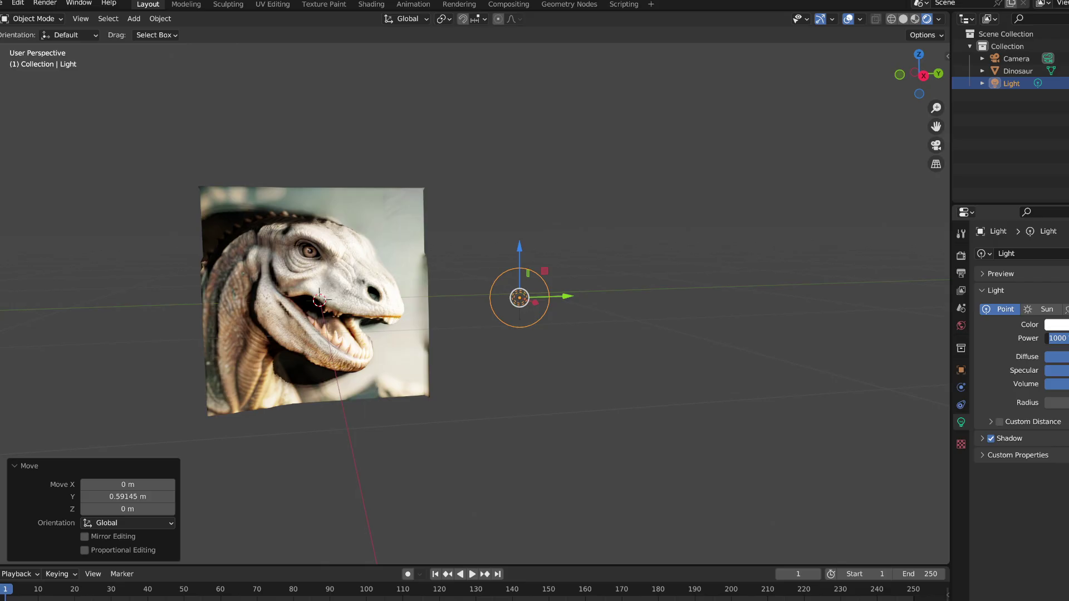
pyautogui.press('Return')
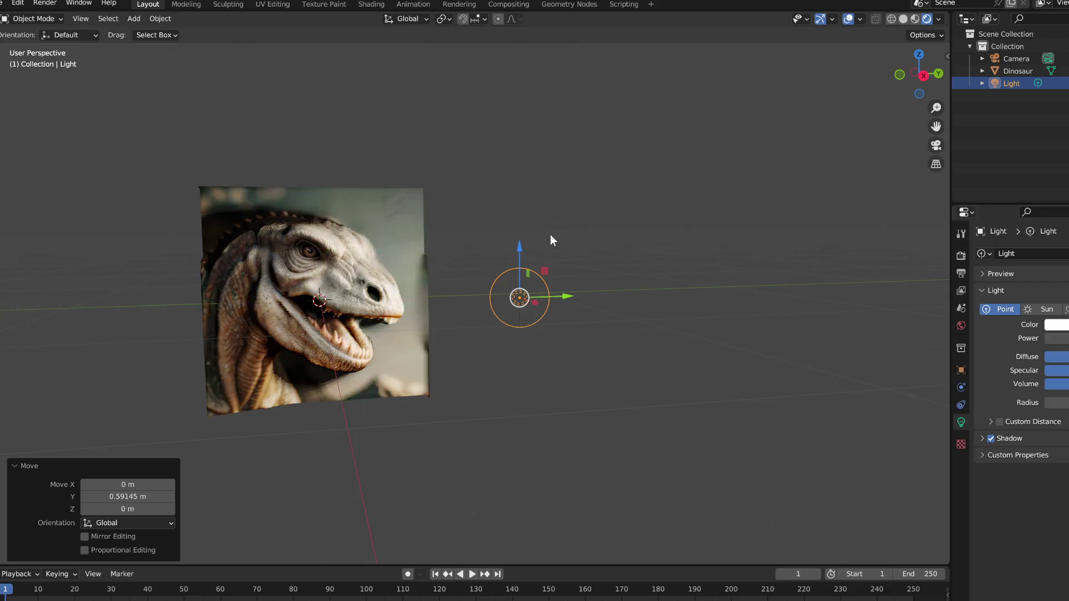
# Step: Examine the lighting and relief of the dinosaur's head from the side, the front and close up
pyautogui.scroll(2, 269, 336)
pyautogui.moveTo(266, 337); pyautogui.dragTo(317, 350, button='middle')
pyautogui.scroll(1, 317, 351)
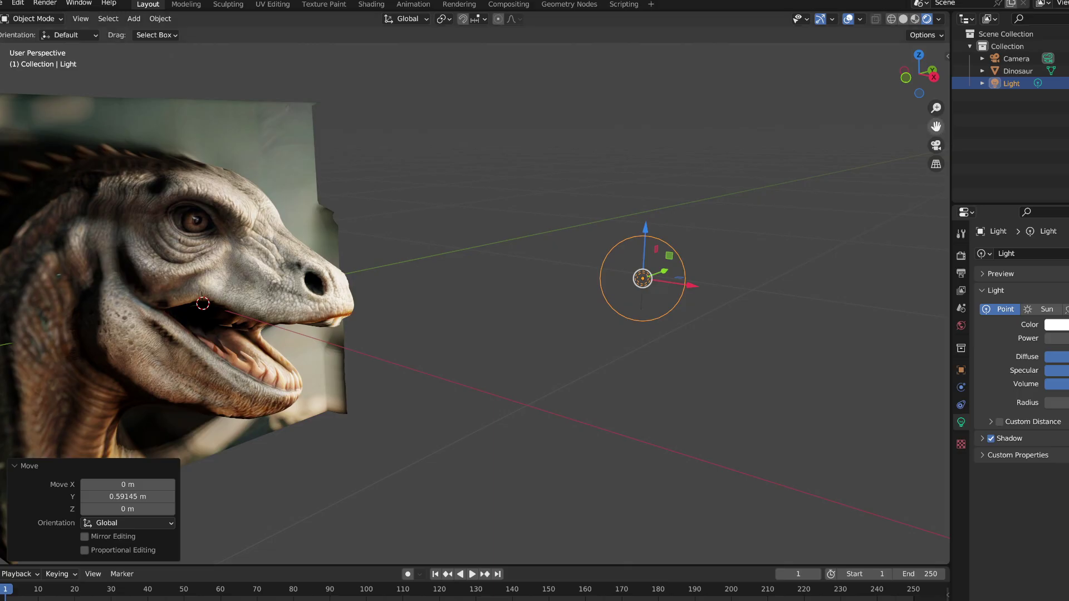
pyautogui.moveTo(590, 283); pyautogui.dragTo(490, 251, button='middle')
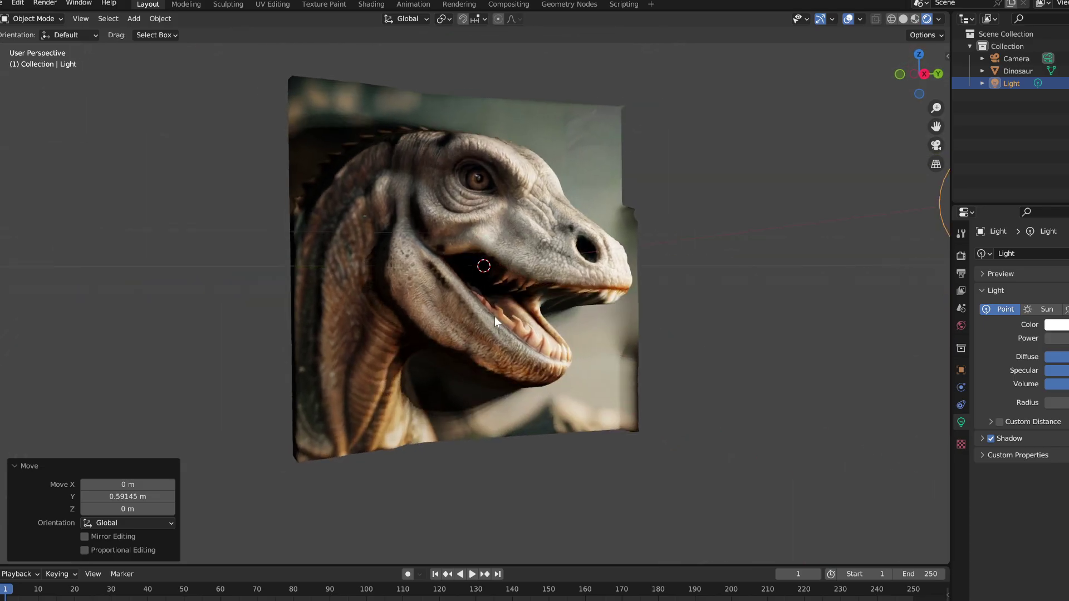
pyautogui.moveTo(489, 295)
pyautogui.mouseDown(button='middle')
pyautogui.moveTo(452, 249)
pyautogui.moveTo(484, 284)
pyautogui.moveTo(482, 255)
pyautogui.moveTo(442, 300)
pyautogui.moveTo(476, 311)
pyautogui.moveTo(498, 296)
pyautogui.moveTo(478, 305)
pyautogui.mouseUp(button='middle')
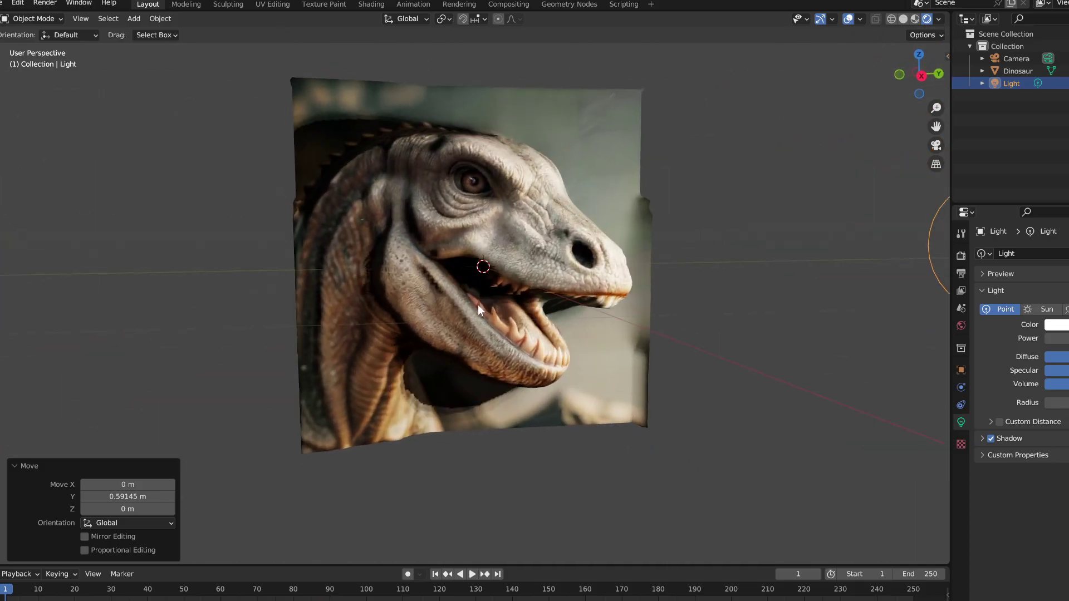
pyautogui.scroll(3, 477, 305)
pyautogui.moveTo(937, 124); pyautogui.dragTo(720, 259)
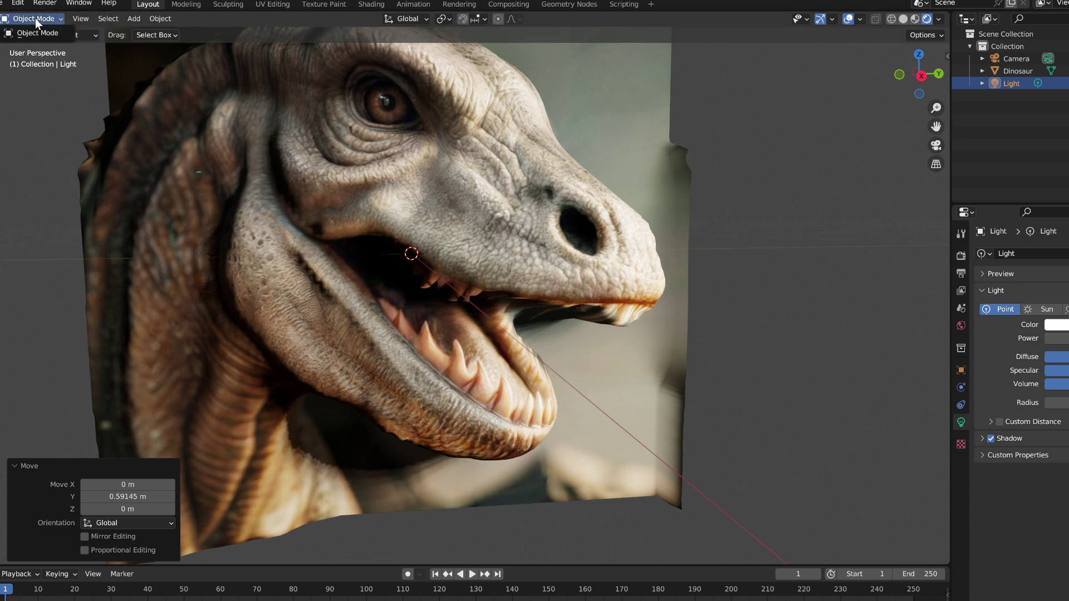
# Step: Put the dinosaur mesh into Sculpt Mode and reduce the Grab brush radius to 63 px
pyautogui.click(1020, 71)
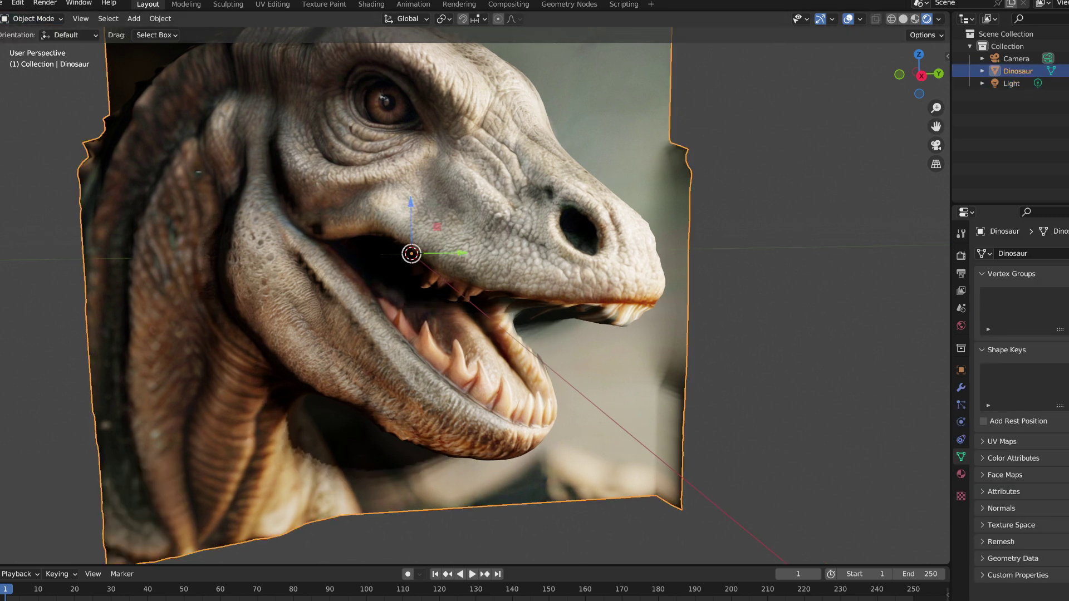
pyautogui.click(54, 20)
pyautogui.click(37, 56)
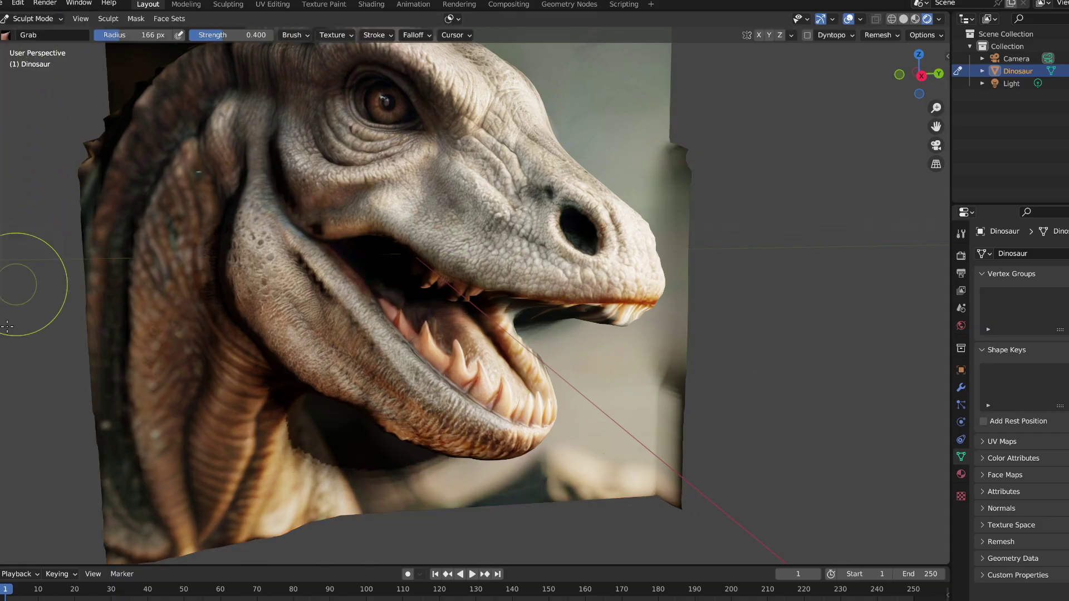
pyautogui.scroll(-1, 573, 328)
pyautogui.scroll(2, 572, 320)
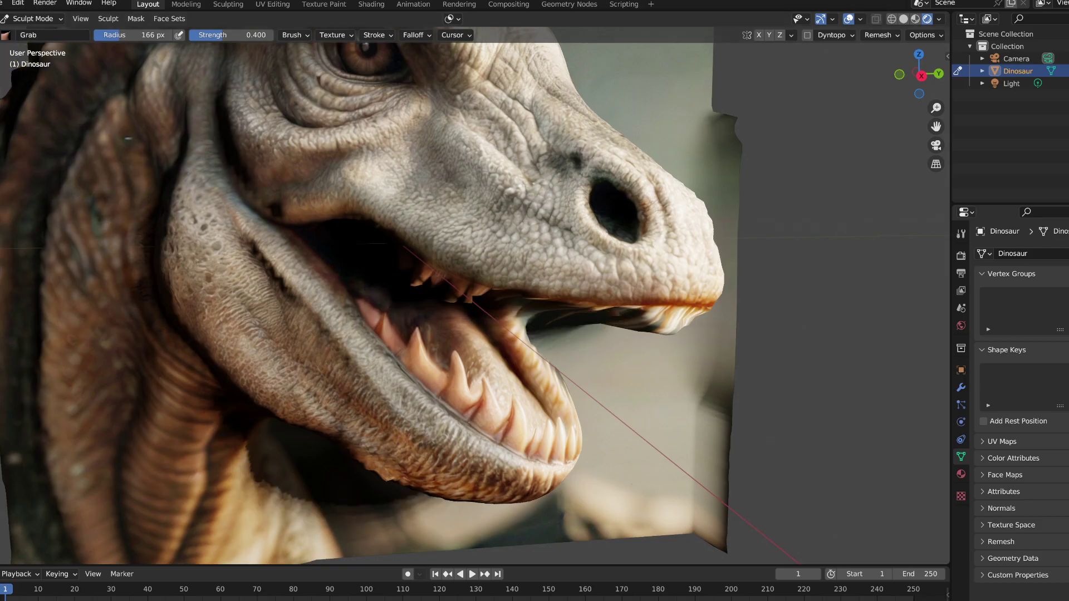
pyautogui.moveTo(132, 36); pyautogui.dragTo(75, 37)
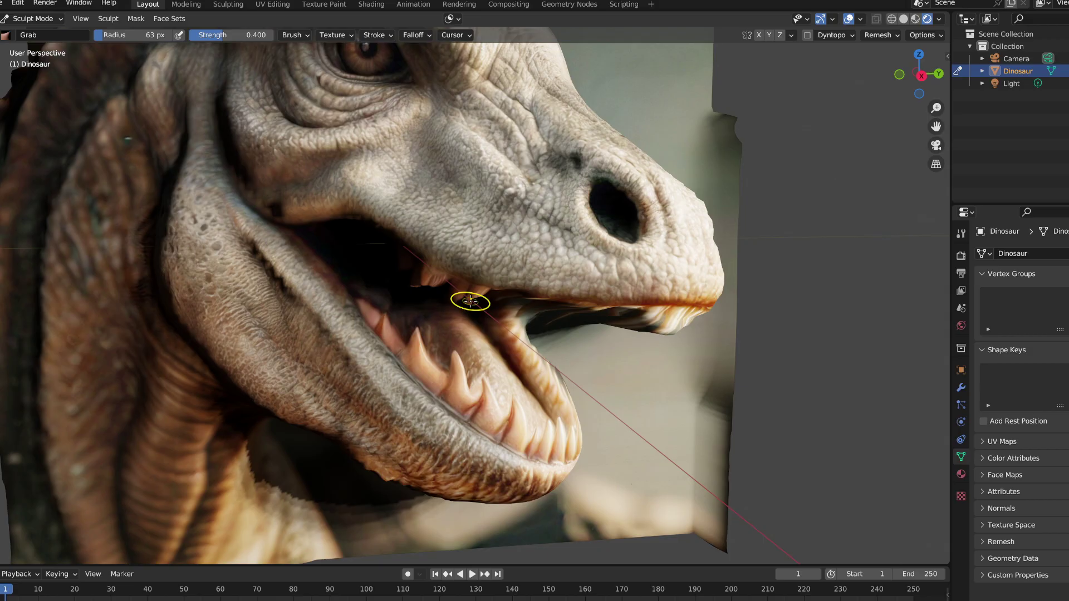
# Step: Reshape the stretched upper teeth and the back lower teeth with the Grab brush, working from several angles
pyautogui.moveTo(470, 301); pyautogui.dragTo(459, 279, button='middle')
pyautogui.moveTo(471, 298); pyautogui.dragTo(453, 307)
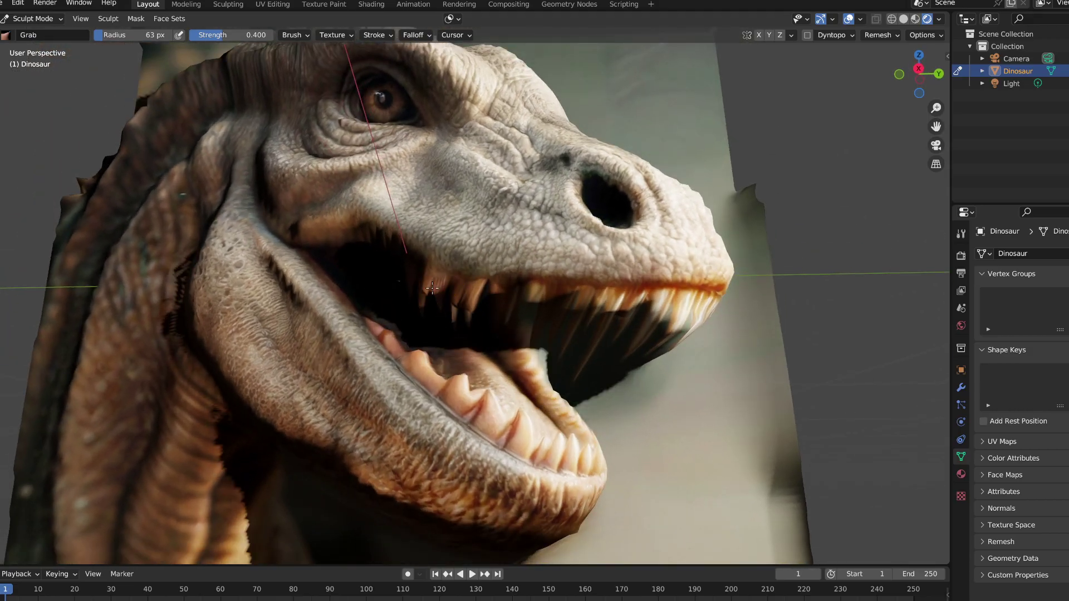
pyautogui.moveTo(424, 290); pyautogui.dragTo(448, 295)
pyautogui.moveTo(533, 296); pyautogui.dragTo(529, 310)
pyautogui.moveTo(521, 292); pyautogui.dragTo(540, 303, button='middle')
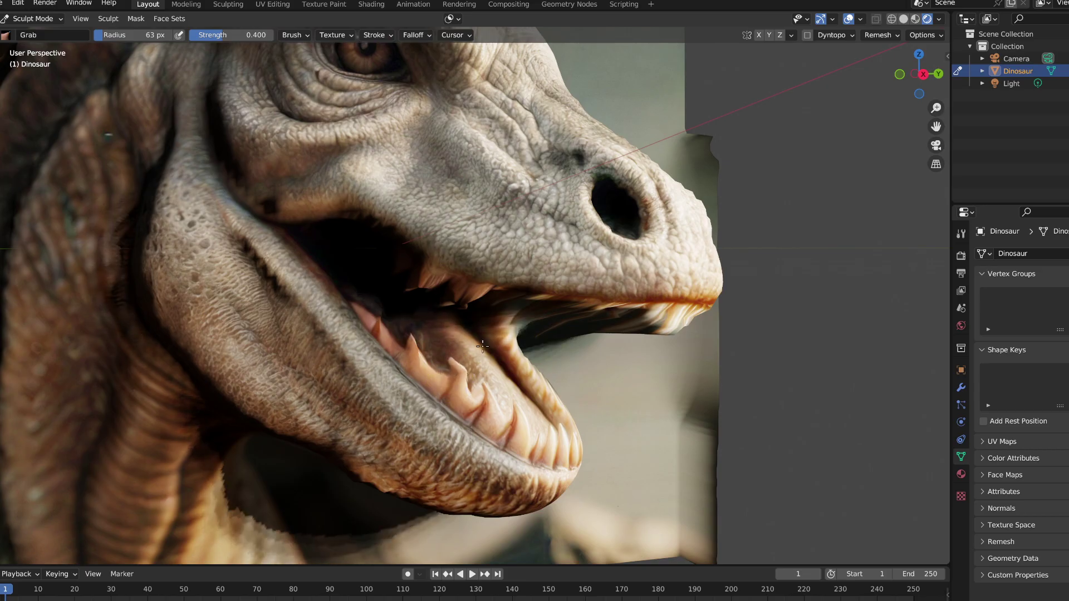
pyautogui.moveTo(446, 381)
pyautogui.mouseDown(button='middle')
pyautogui.moveTo(449, 325)
pyautogui.moveTo(395, 332)
pyautogui.mouseUp(button='middle')
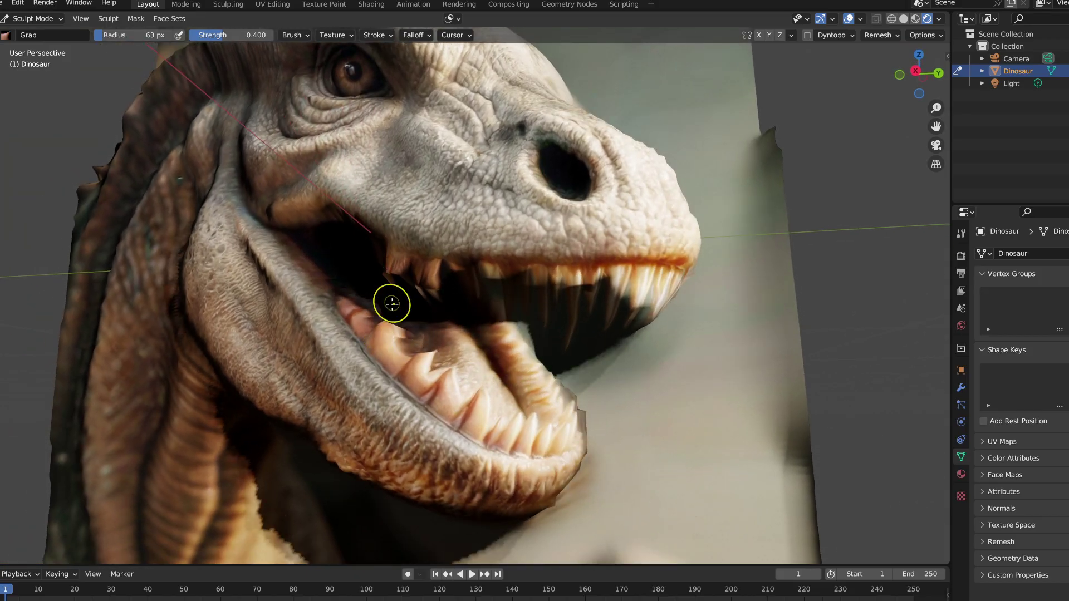
pyautogui.moveTo(392, 303); pyautogui.dragTo(433, 318, button='middle')
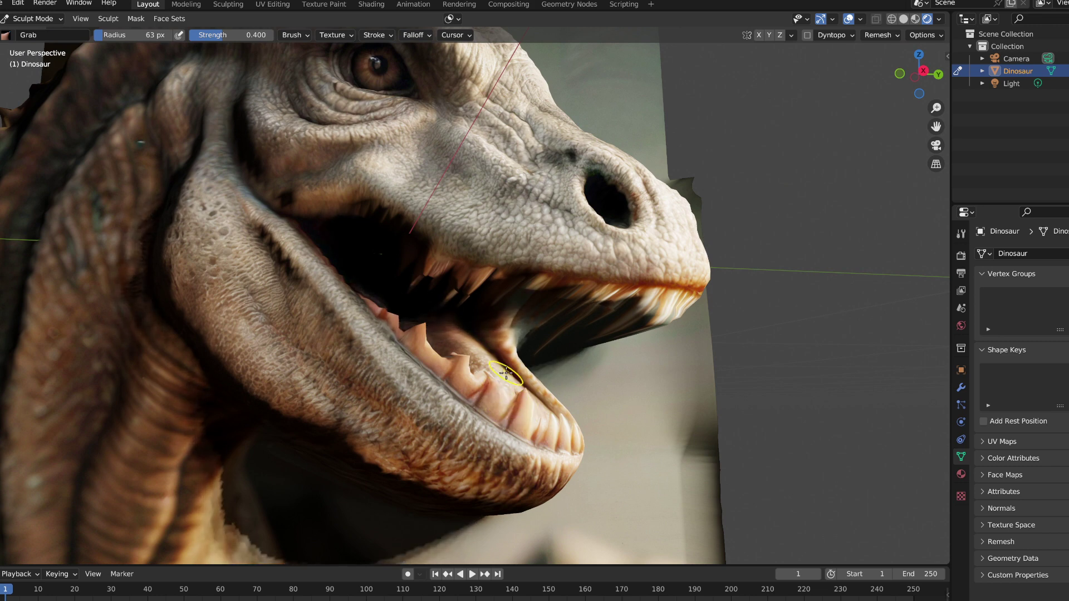
# Step: Reshape the front and far side of the snout with the Elastic Deform brush at 63 px radius and 0.500 strength
pyautogui.scroll(-3, 506, 368)
pyautogui.moveTo(484, 348); pyautogui.dragTo(313, 265, button='middle')
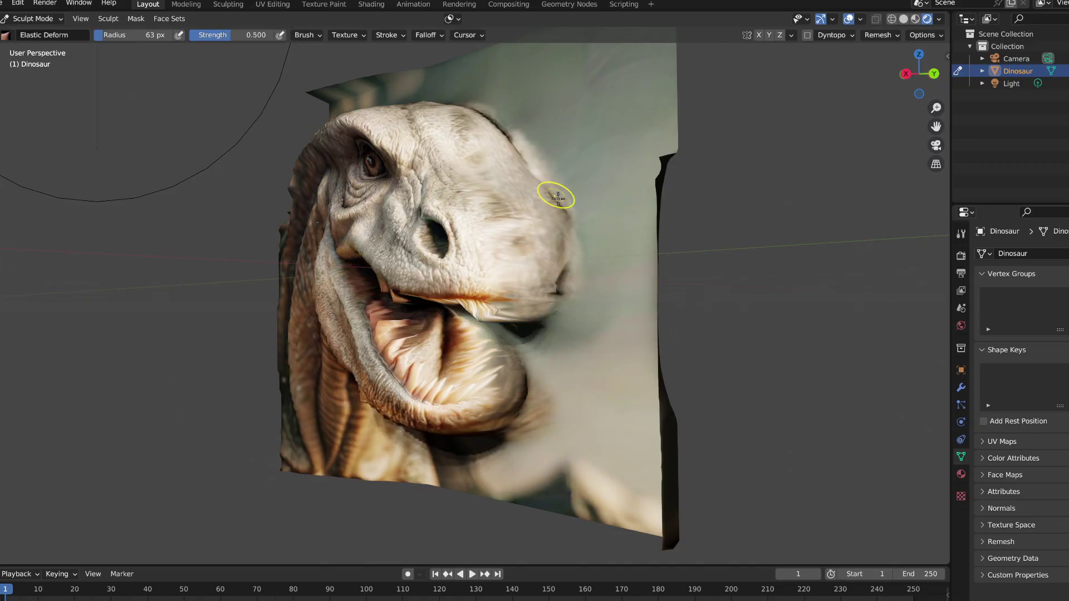
pyautogui.moveTo(566, 276); pyautogui.dragTo(575, 272, button='middle')
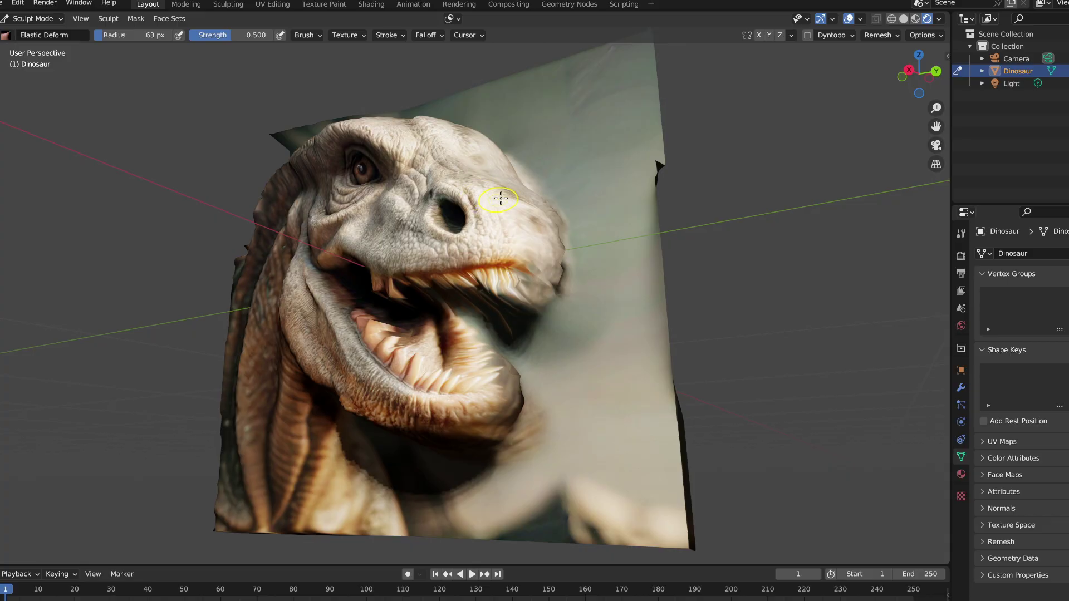
pyautogui.moveTo(502, 191); pyautogui.dragTo(516, 232, button='middle')
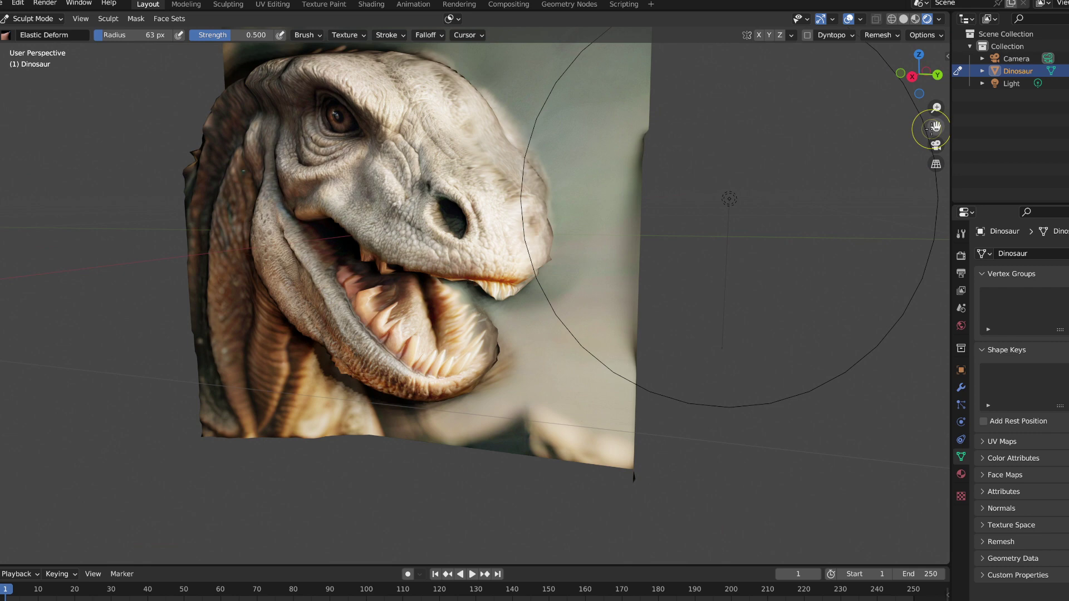
# Step: Refine the snout and the bridge of the nose with Elastic Deform and check the head's profile
pyautogui.moveTo(934, 127); pyautogui.dragTo(689, 79)
pyautogui.scroll(2, 511, 284)
pyautogui.moveTo(511, 284)
pyautogui.mouseDown(button='middle')
pyautogui.moveTo(459, 290)
pyautogui.moveTo(500, 289)
pyautogui.mouseUp(button='middle')
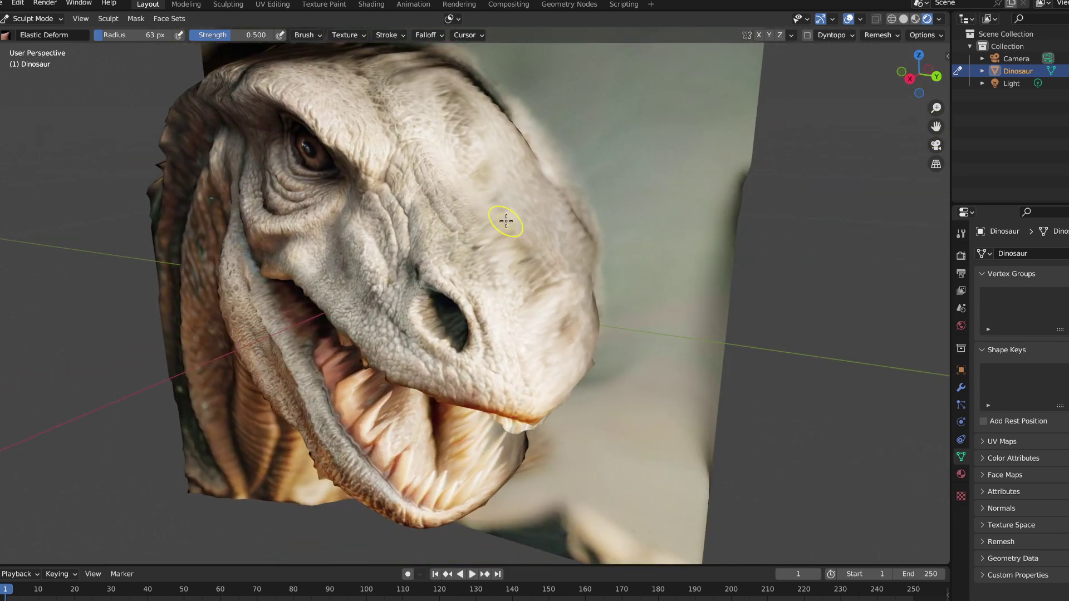
pyautogui.moveTo(506, 221); pyautogui.dragTo(647, 210, button='middle')
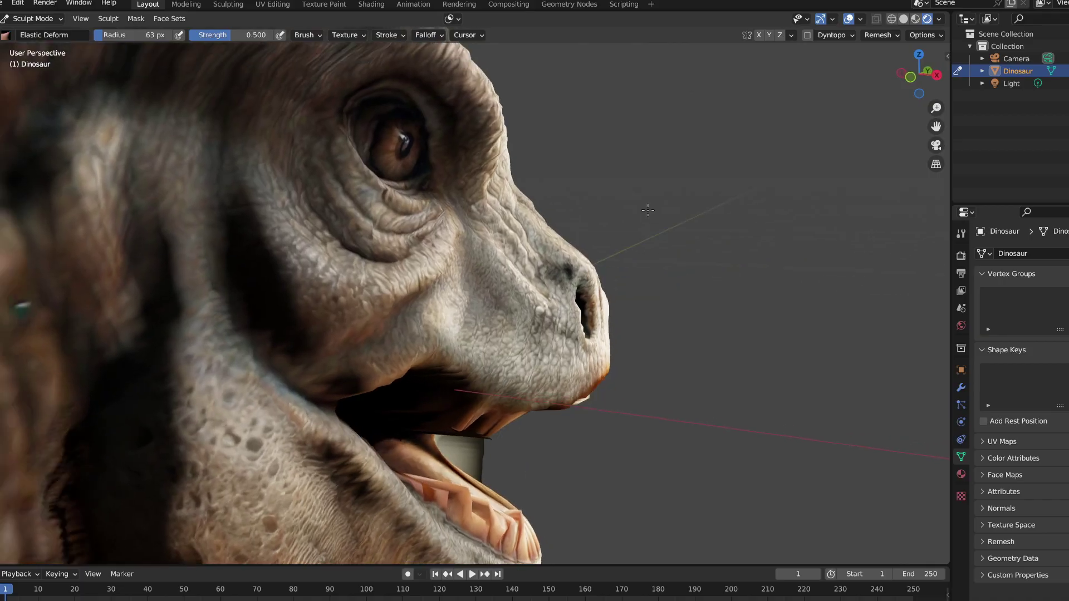
pyautogui.moveTo(533, 231); pyautogui.dragTo(460, 201, button='middle')
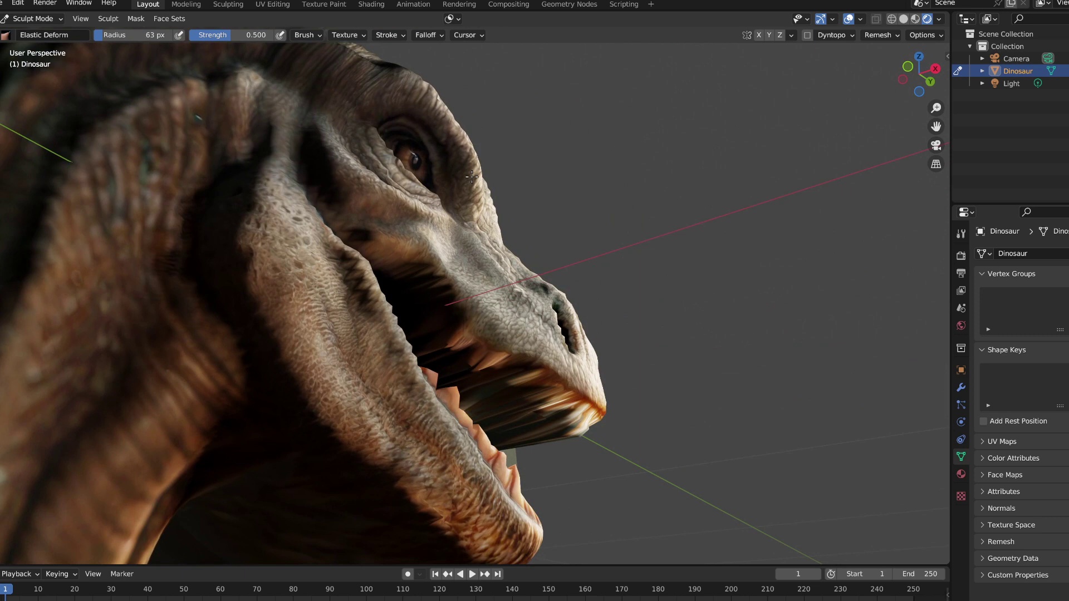